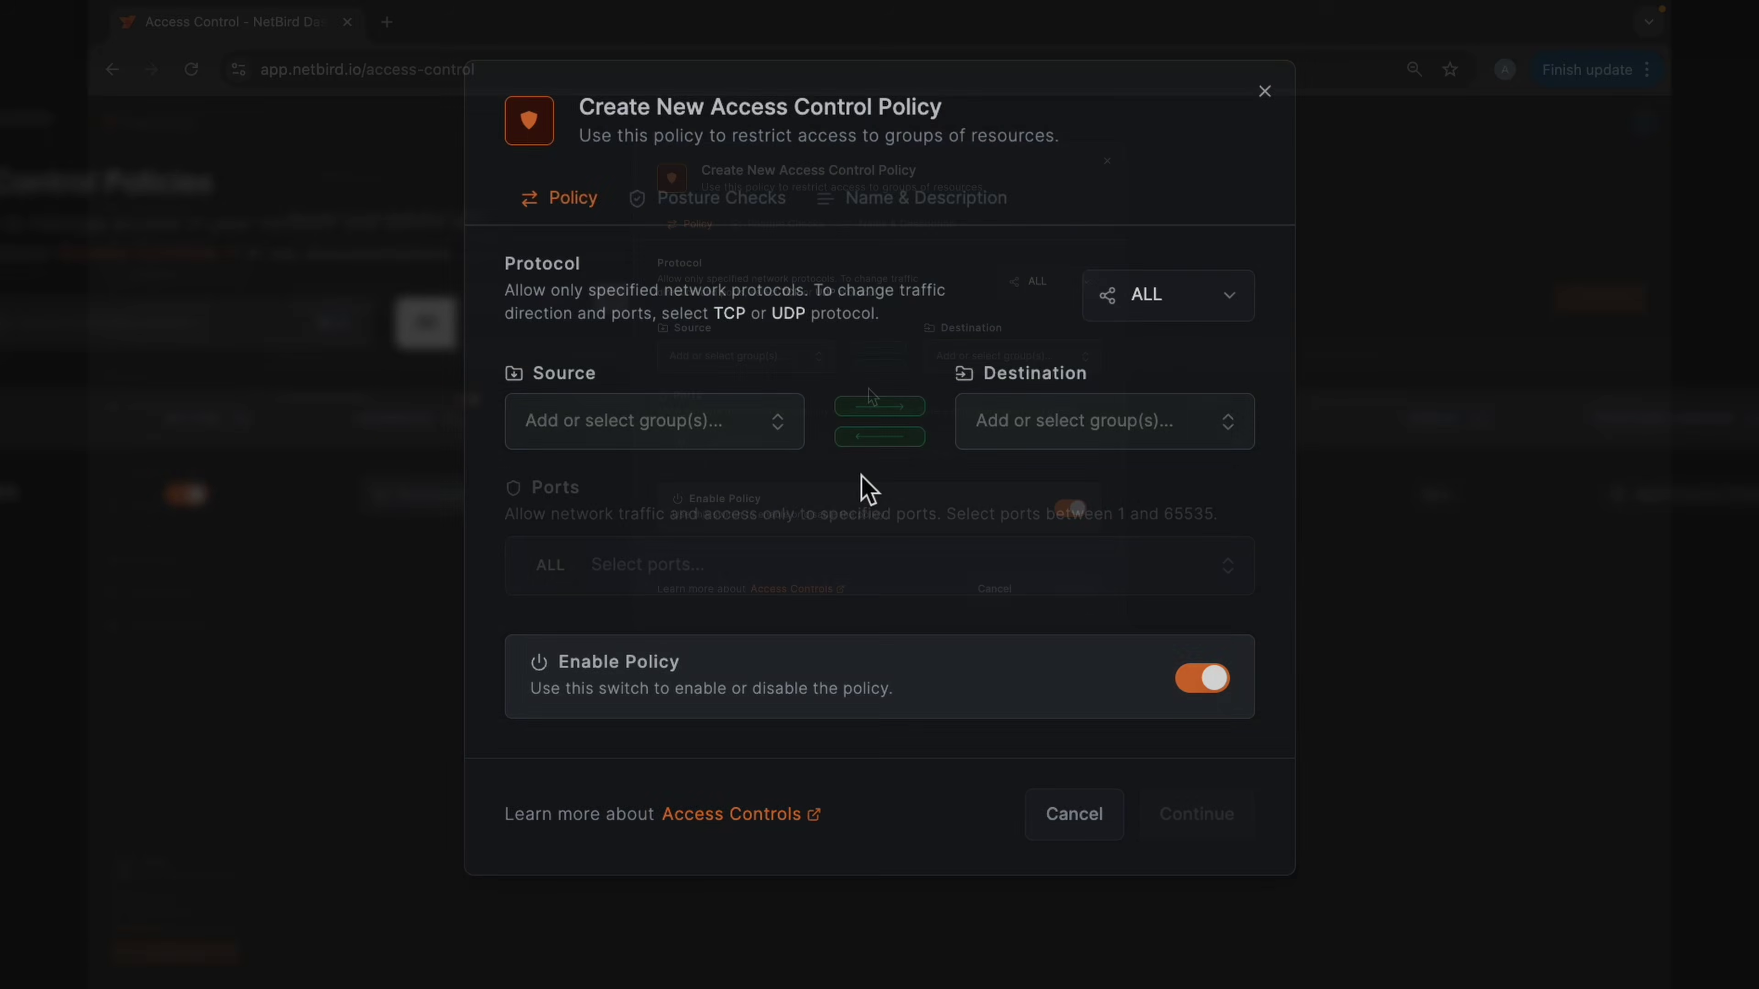
Step: Dismiss the new access control policy, view the team's user list and go to the integrations
left_click(1075, 814)
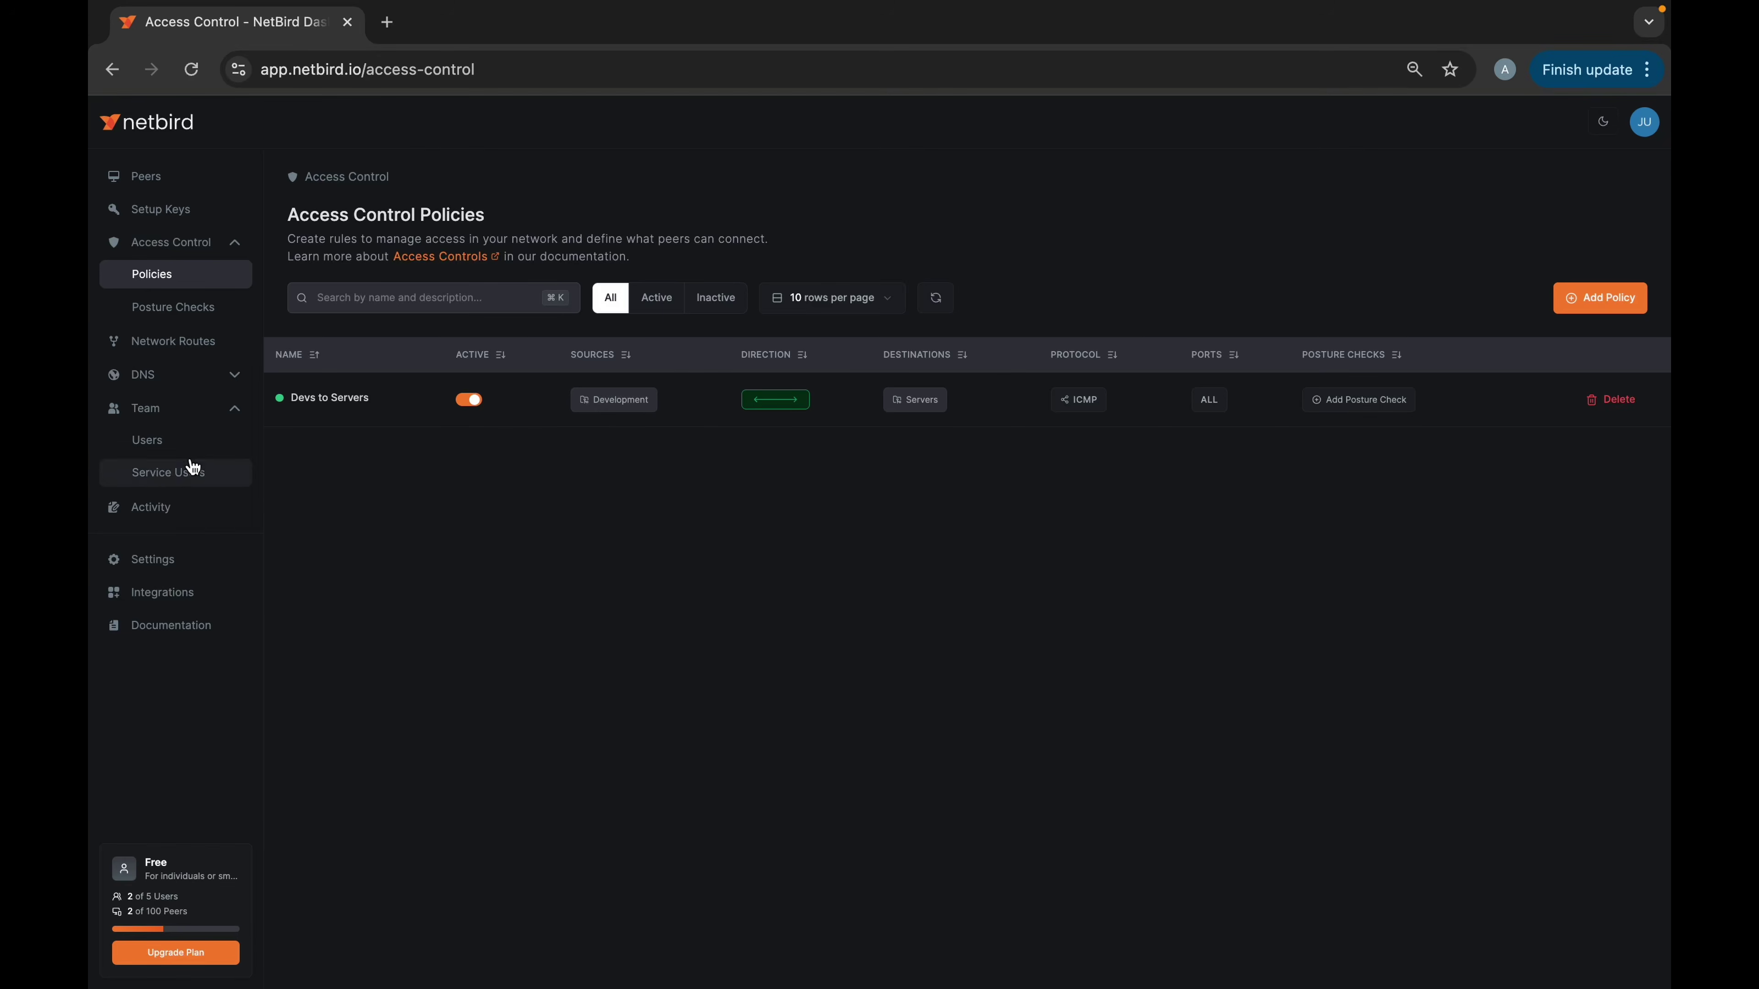
left_click(173, 442)
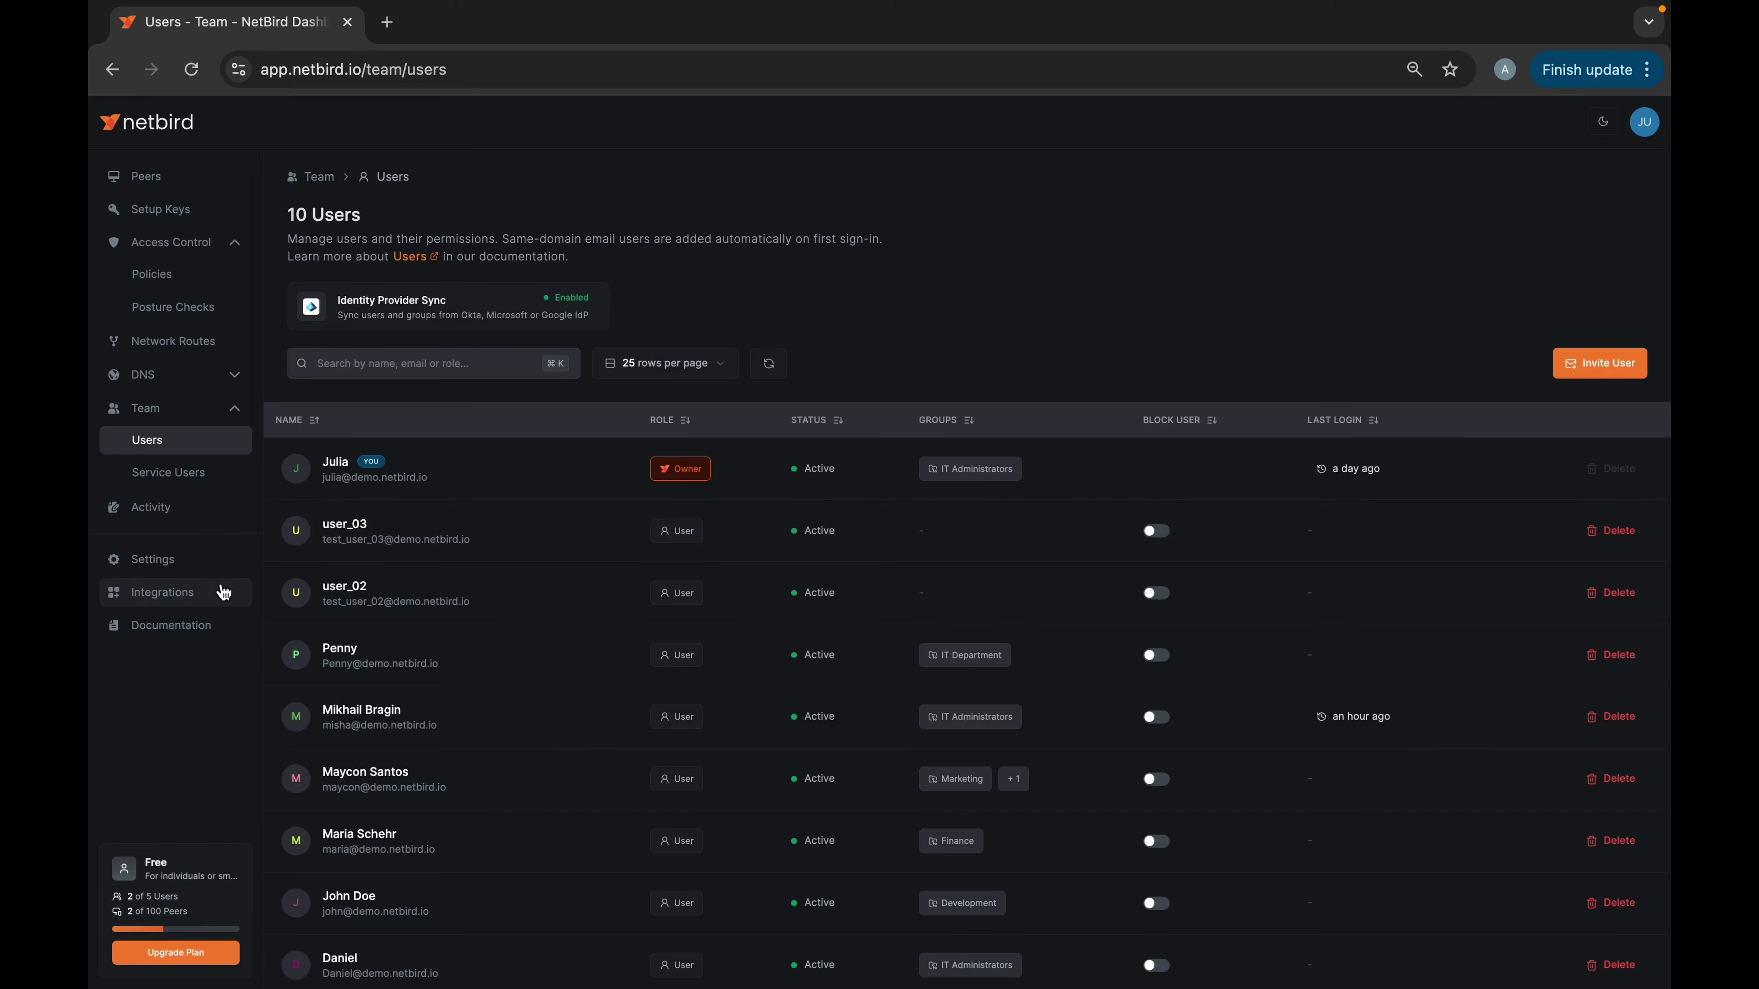
left_click(221, 593)
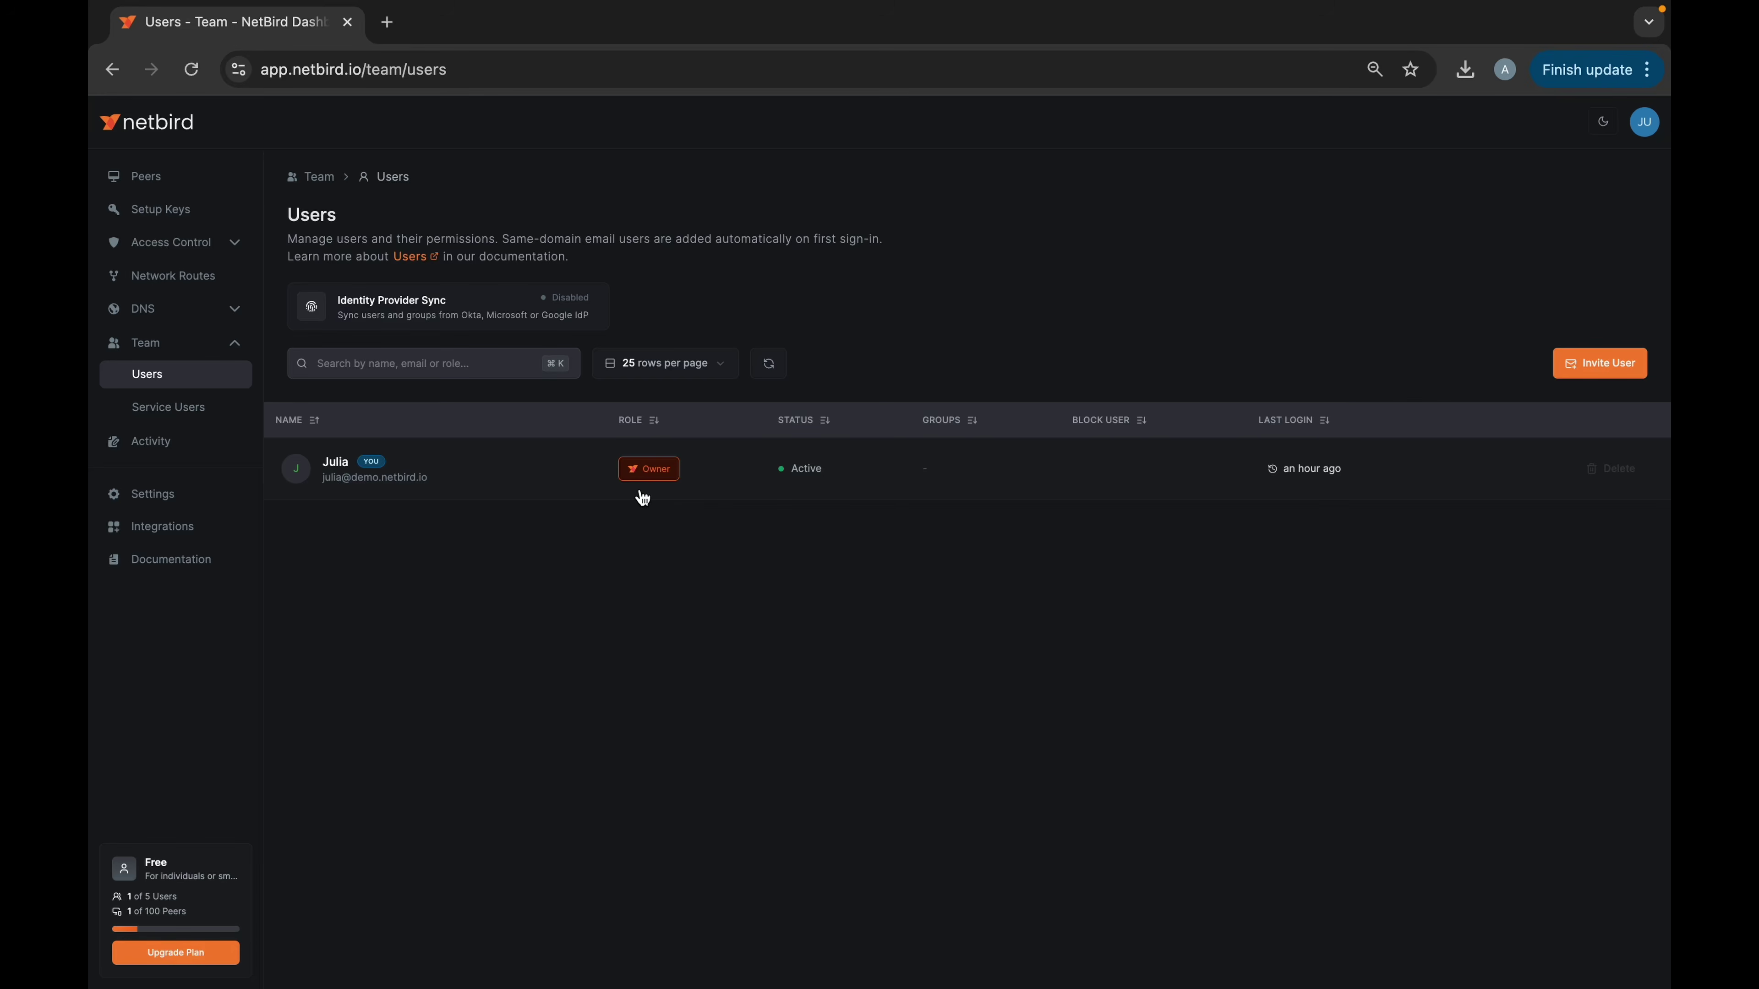
Step: Start connecting Entra ID (Azure AD) through Identity Provider Sync and follow the setup guide's link to Azure Active Directory
left_click(521, 308)
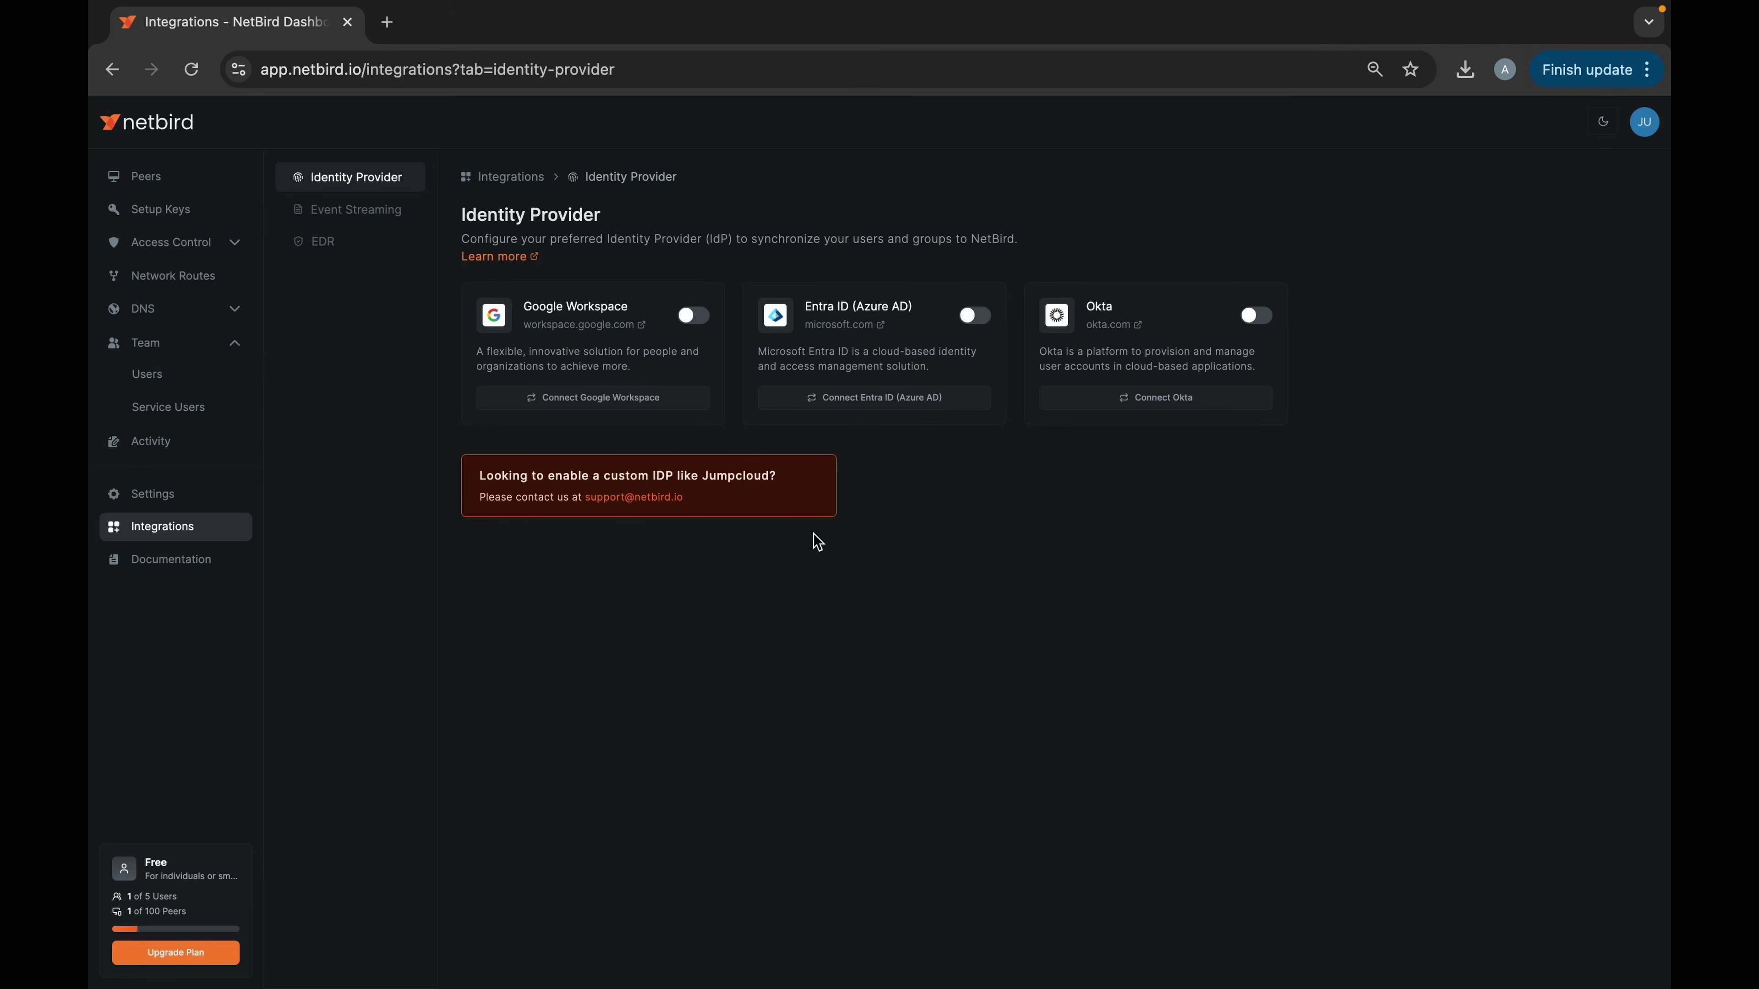
left_click(970, 396)
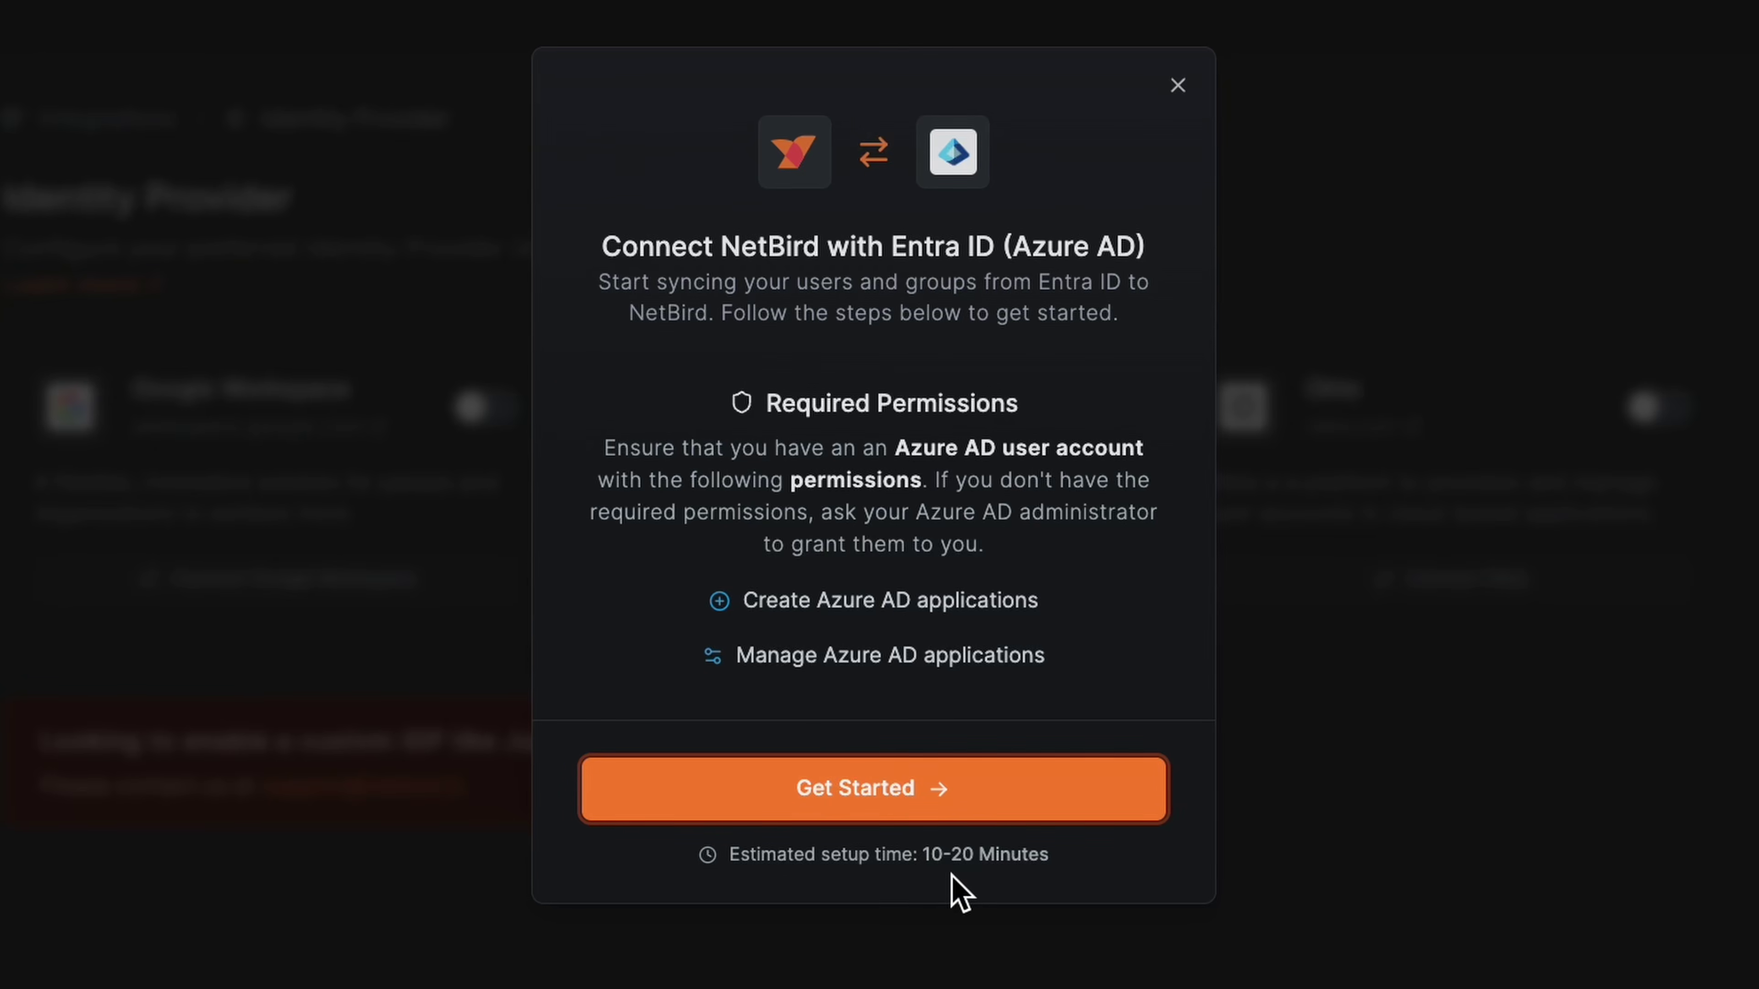
left_click(989, 780)
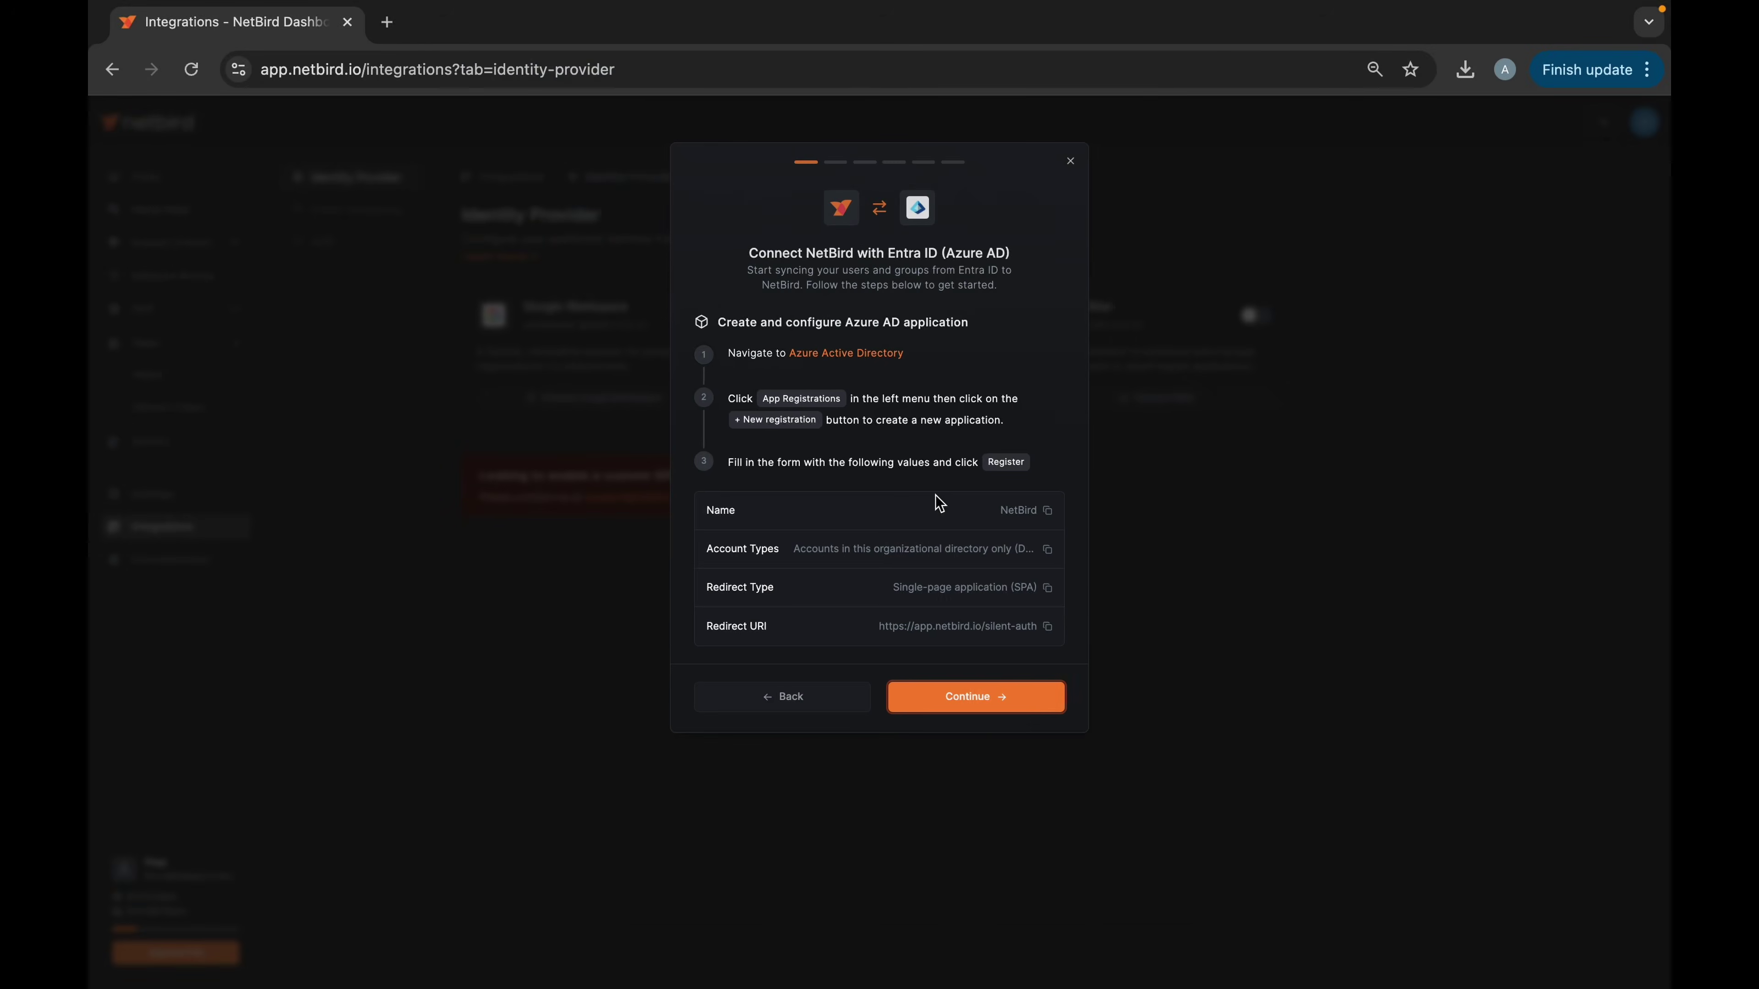
left_click(879, 355)
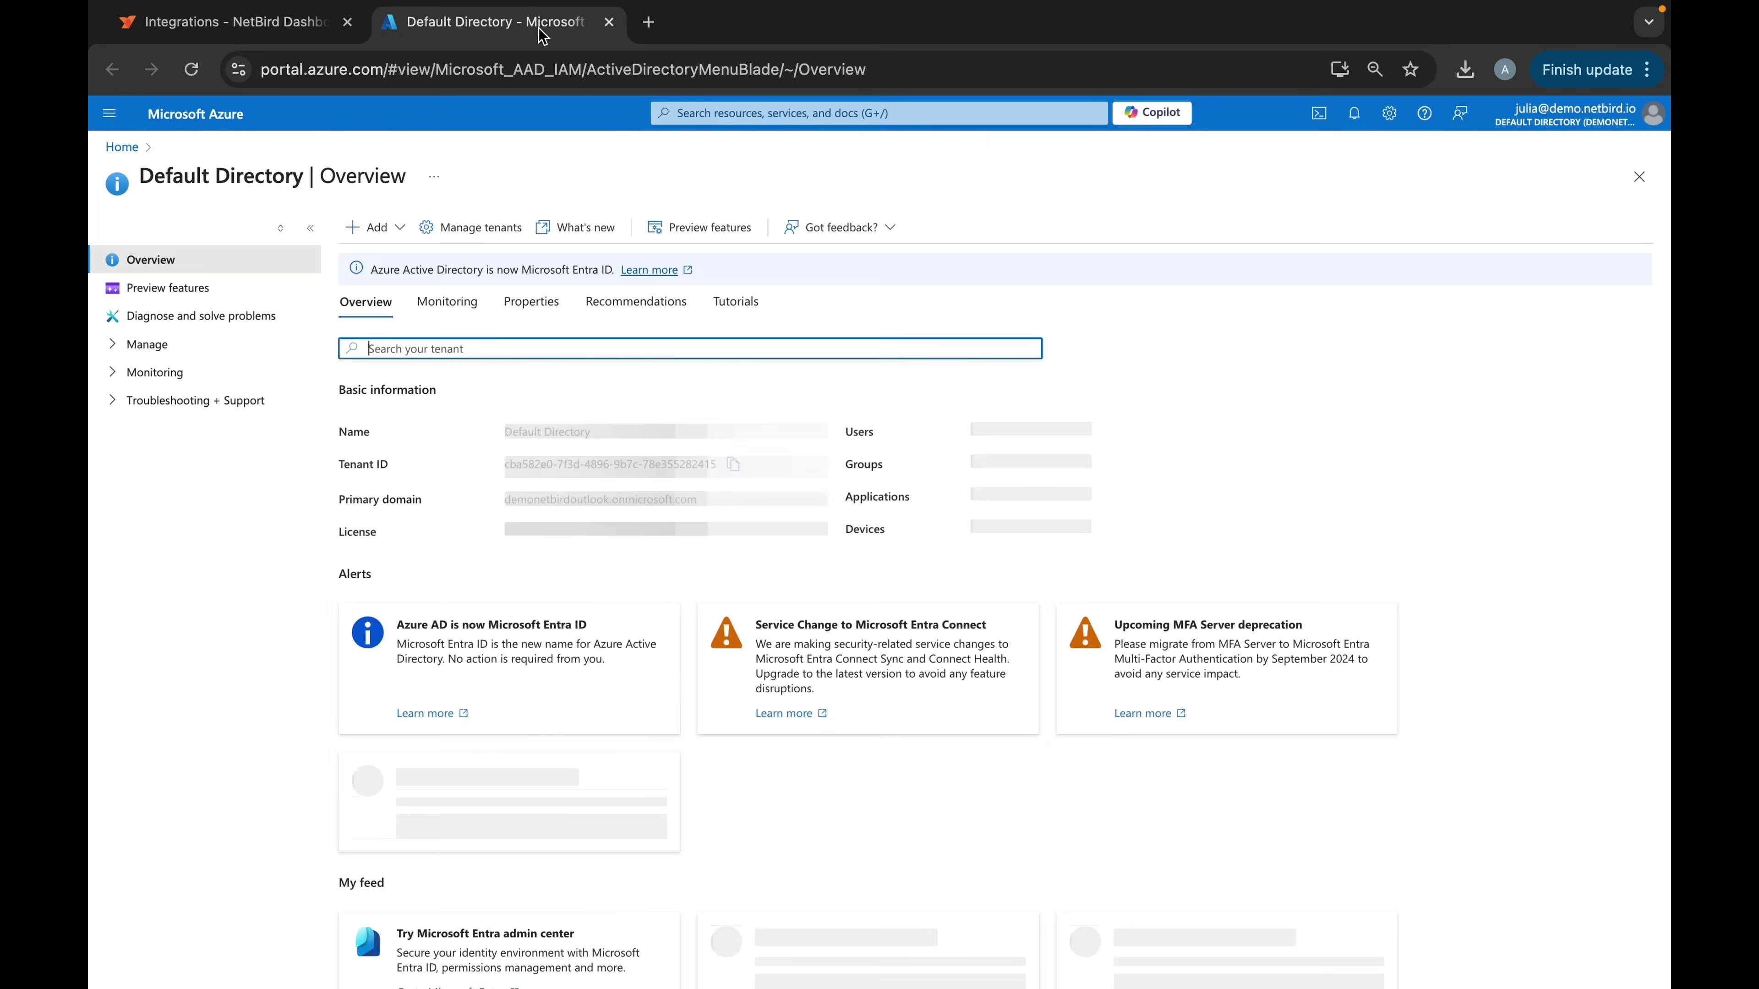
Step: Move the Azure portal into its own window and tile NetBird and Azure side by side, giving Azure the wider share
left_click_drag(542, 36, 700, 131)
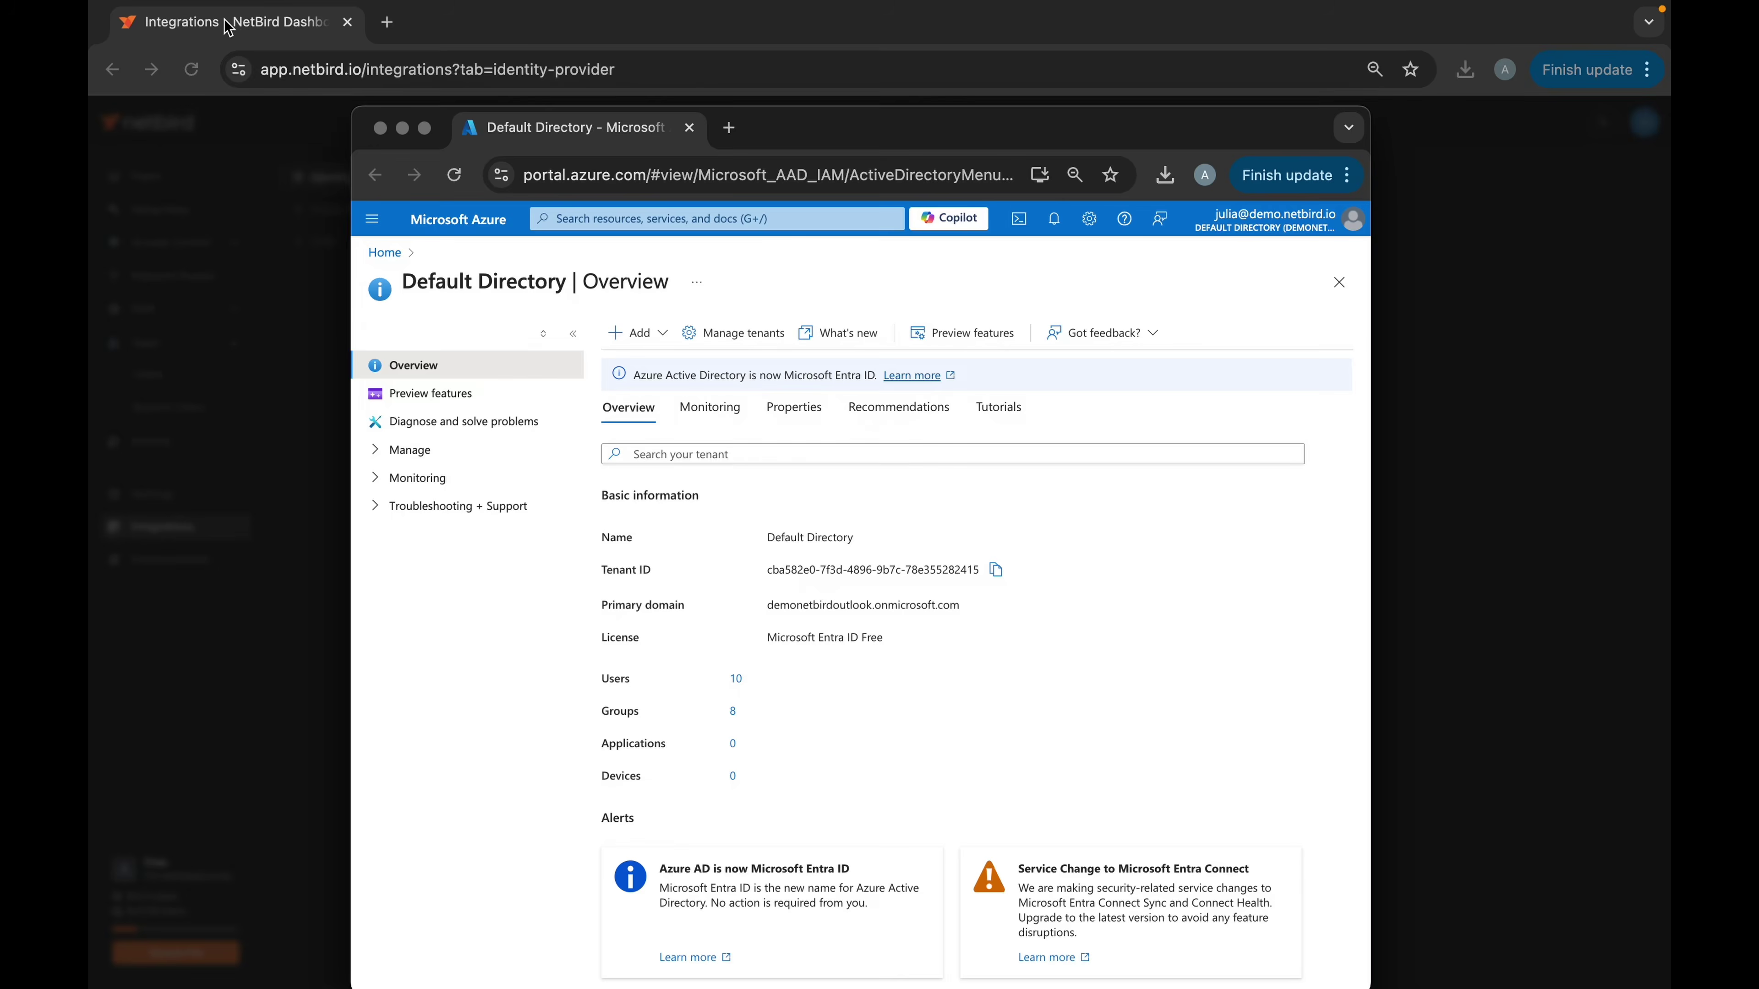
left_click_drag(229, 26, 229, 139)
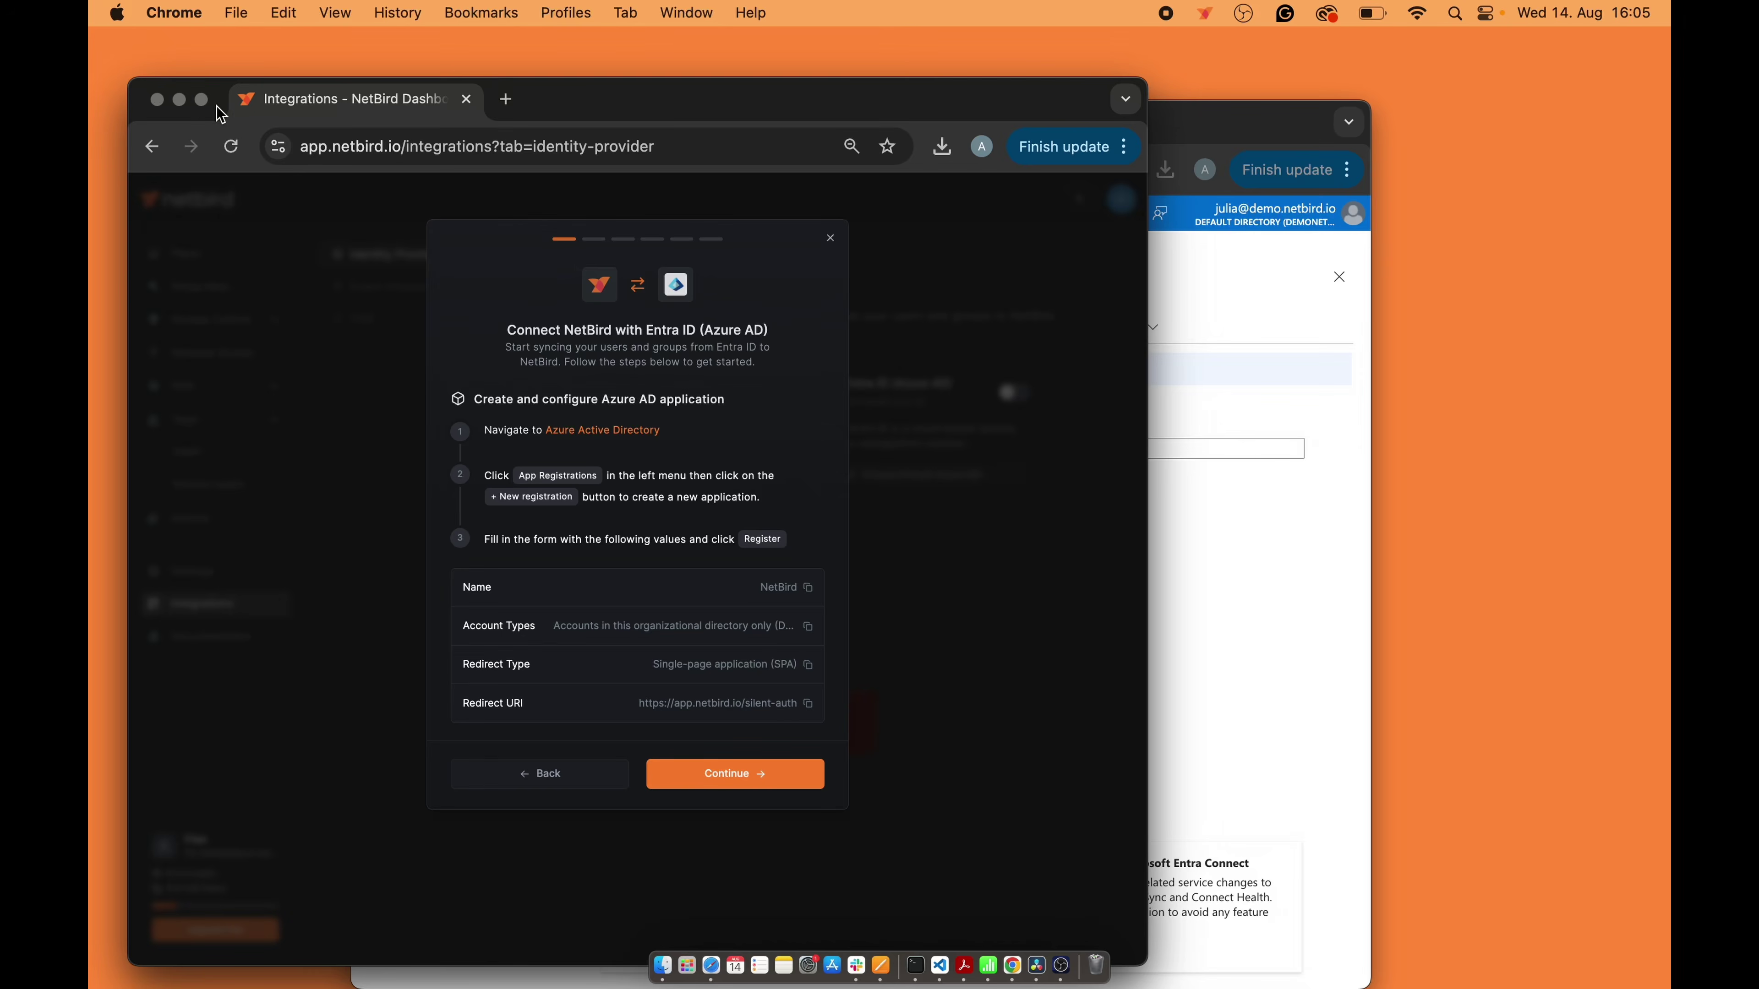
mouse_move(208, 105)
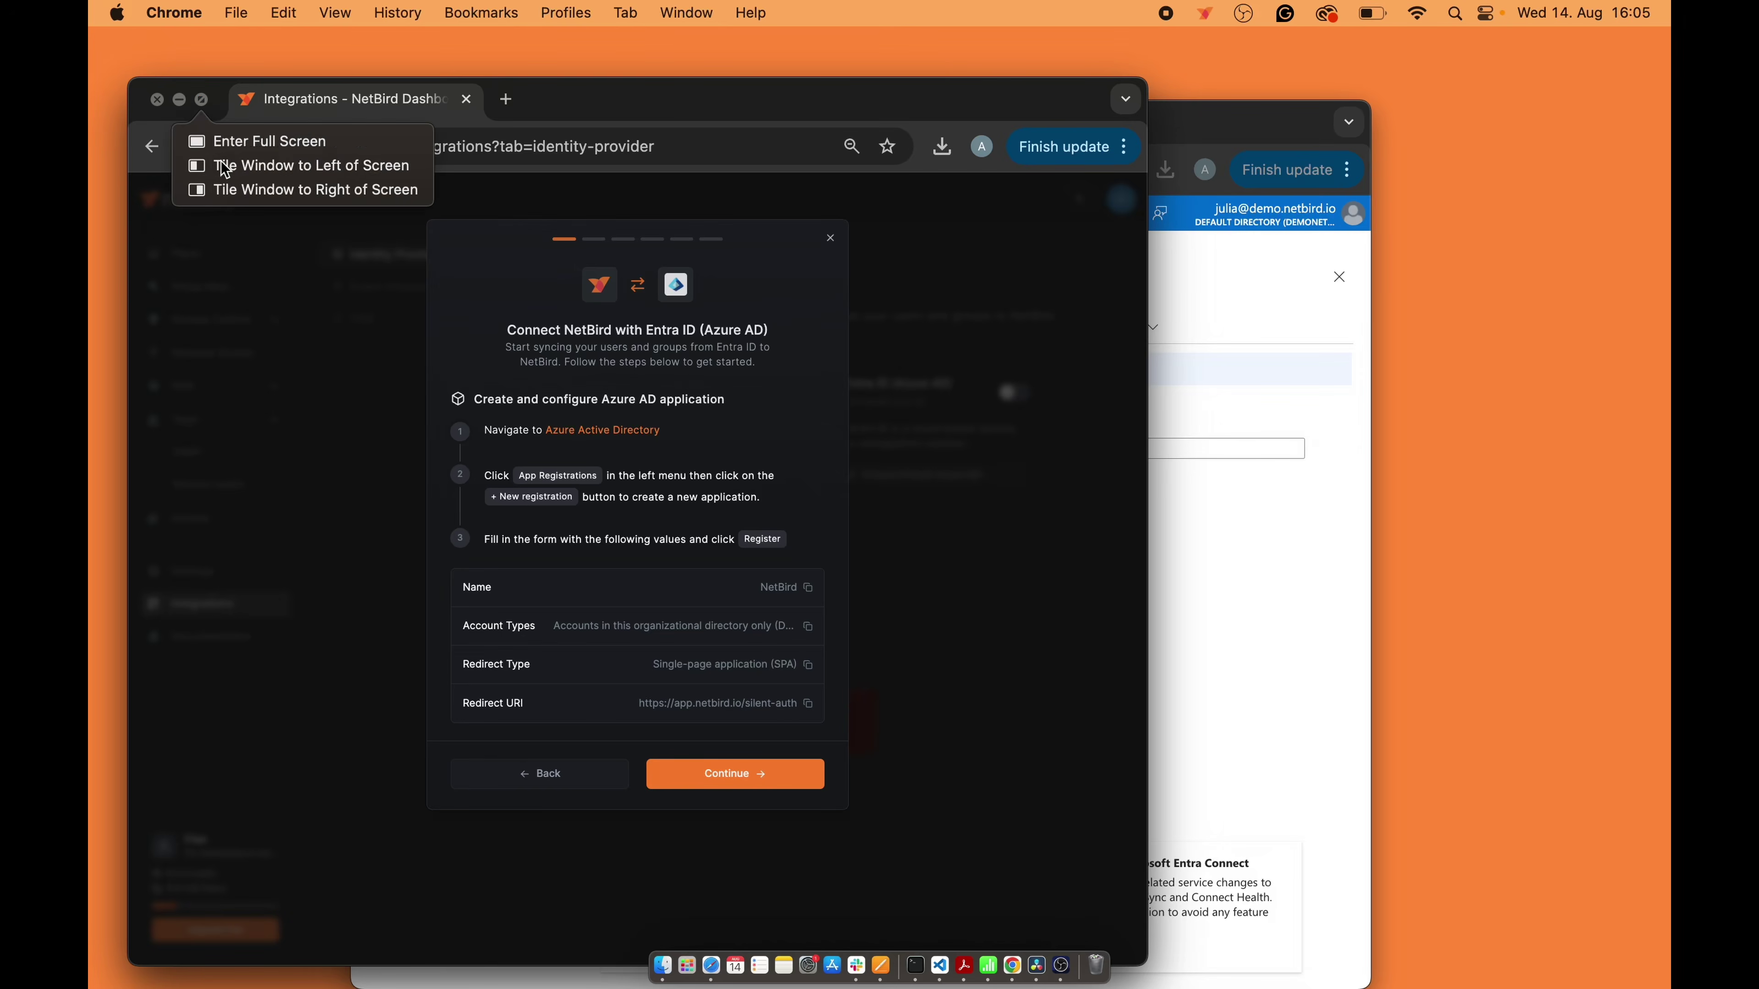
left_click(291, 160)
left_click(1043, 526)
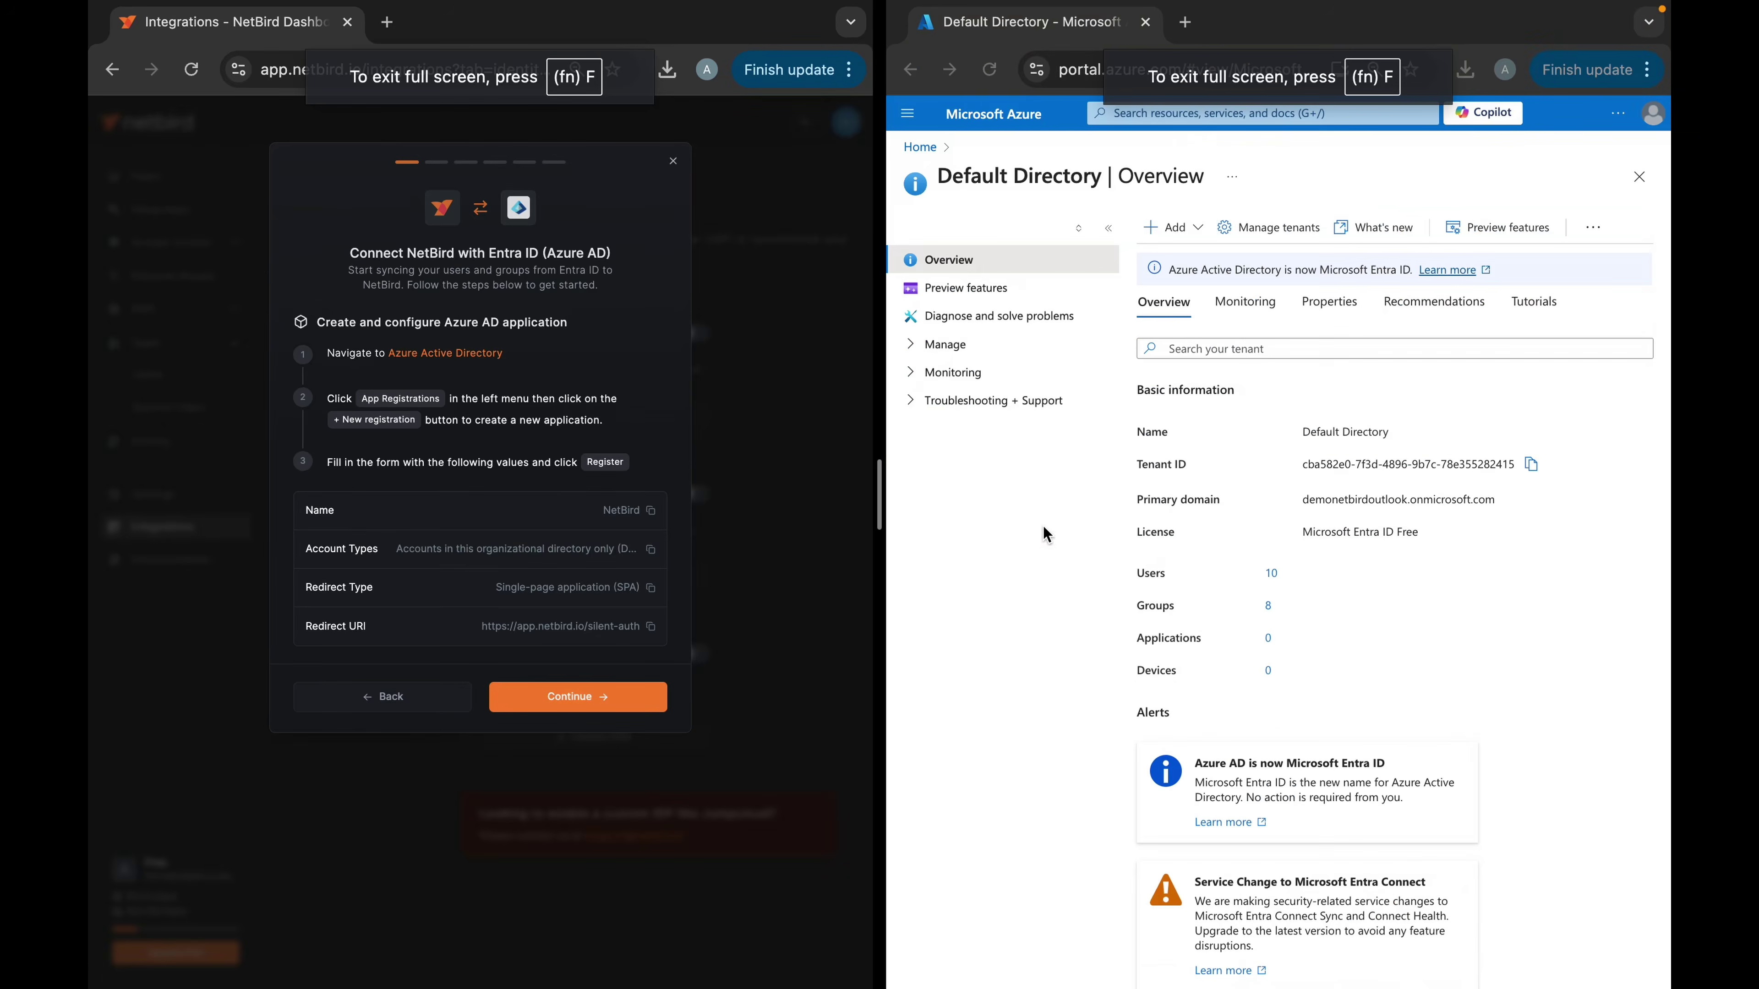
left_click_drag(880, 510, 725, 514)
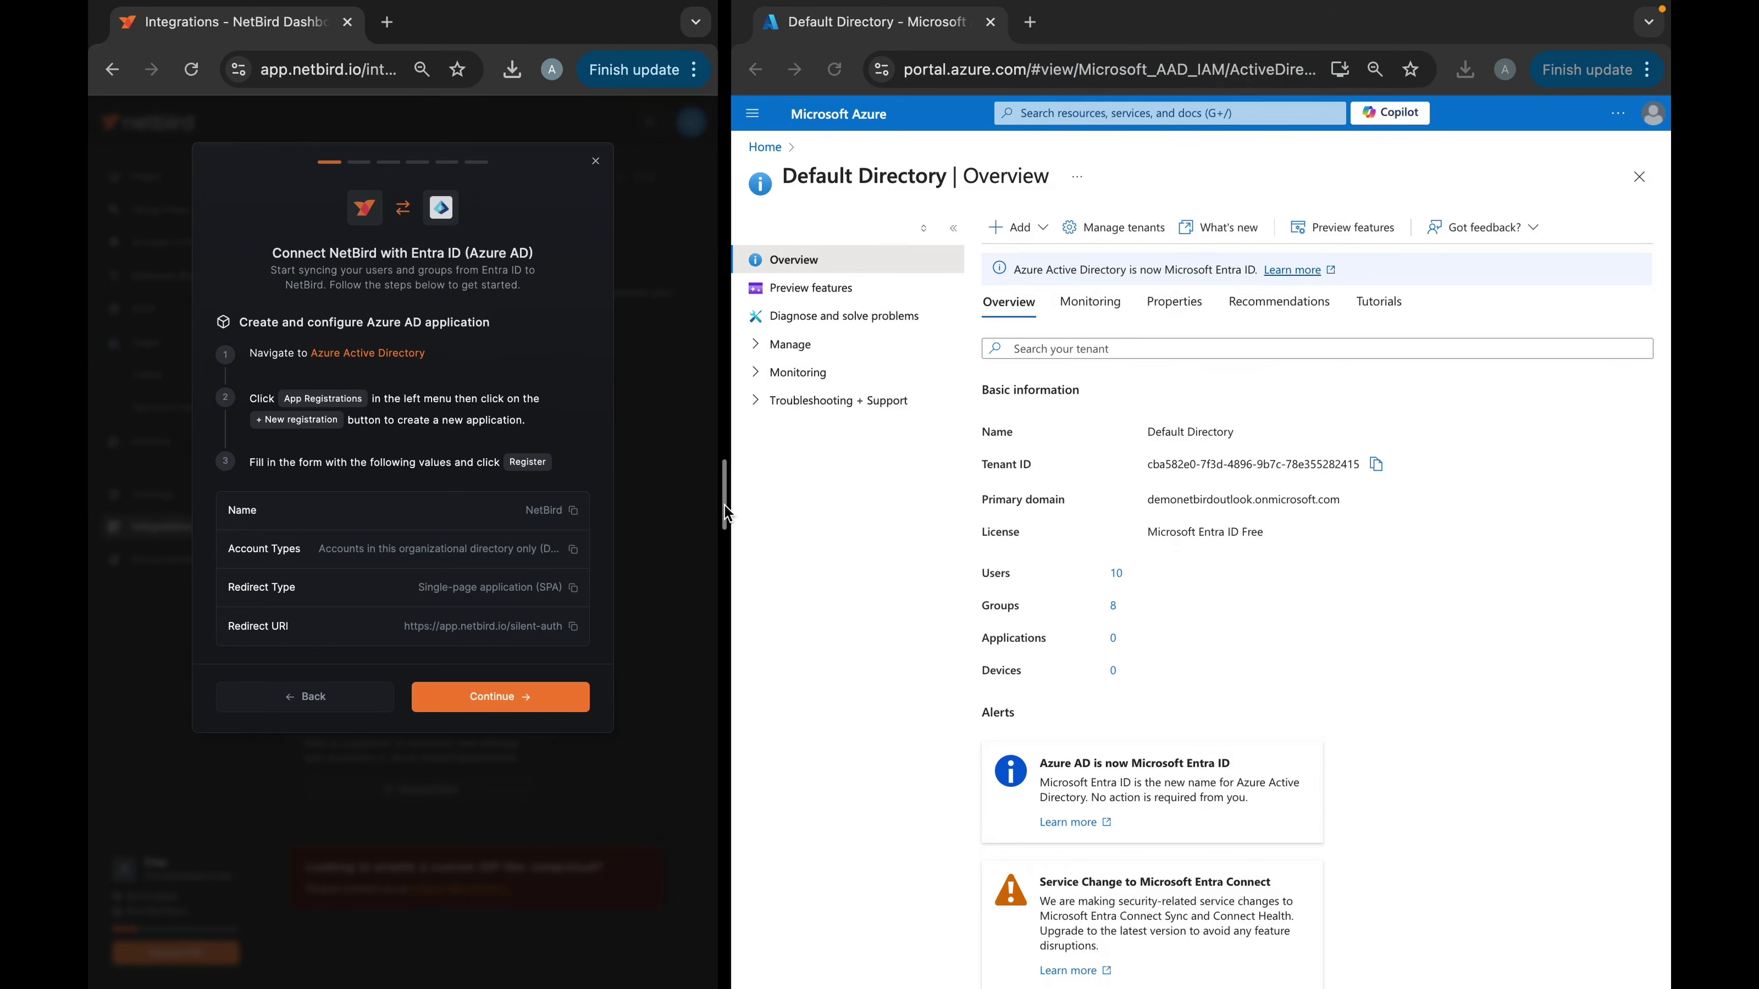
Step: Start a new app registration in Azure's Default Directory and name it NetBird, copying the name from the setup guide
left_click(785, 346)
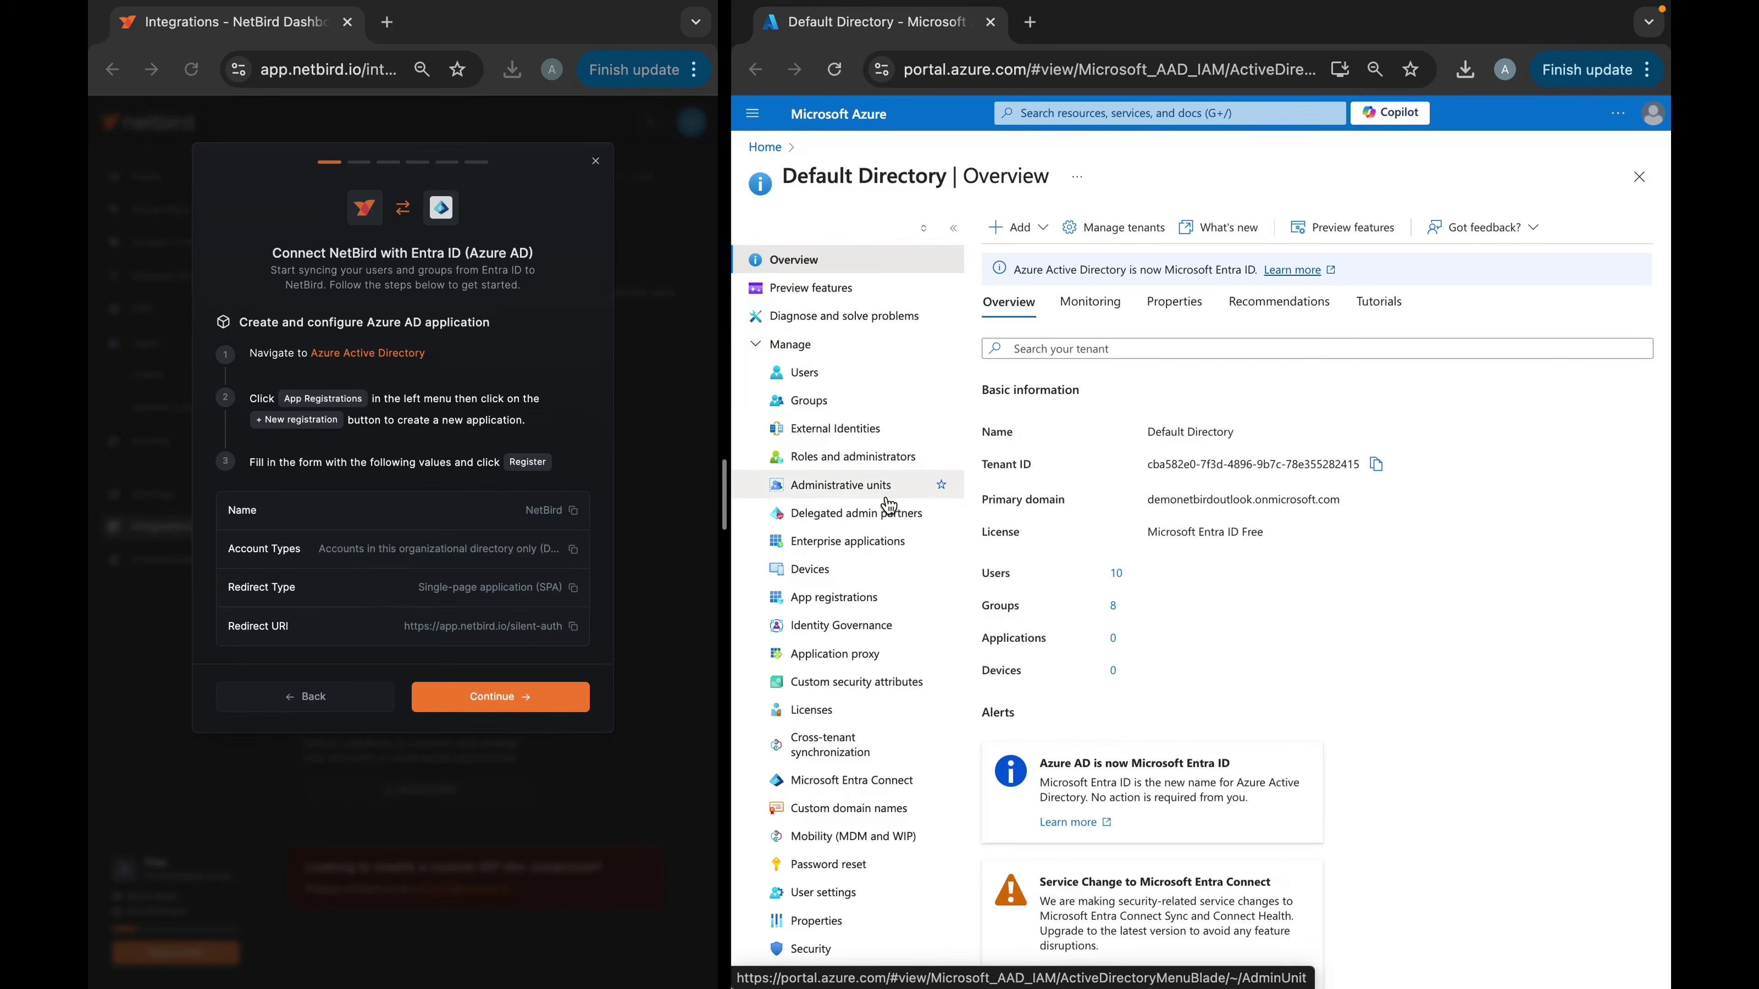
left_click(869, 597)
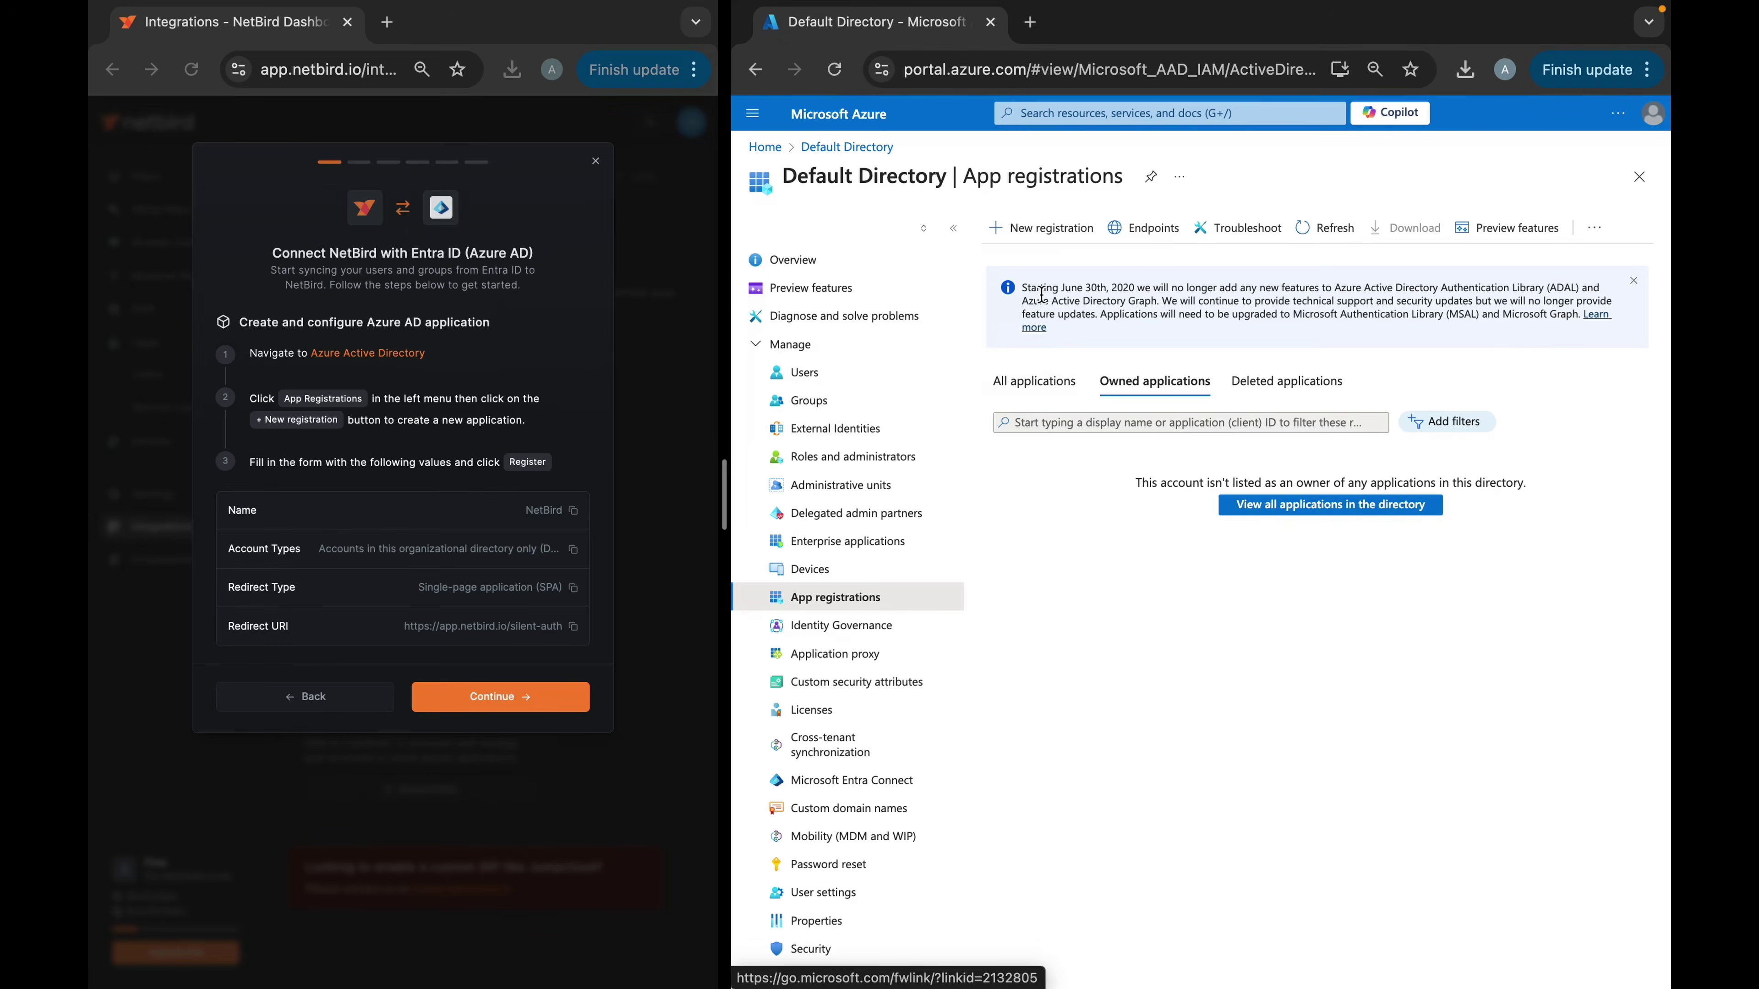
left_click(1042, 228)
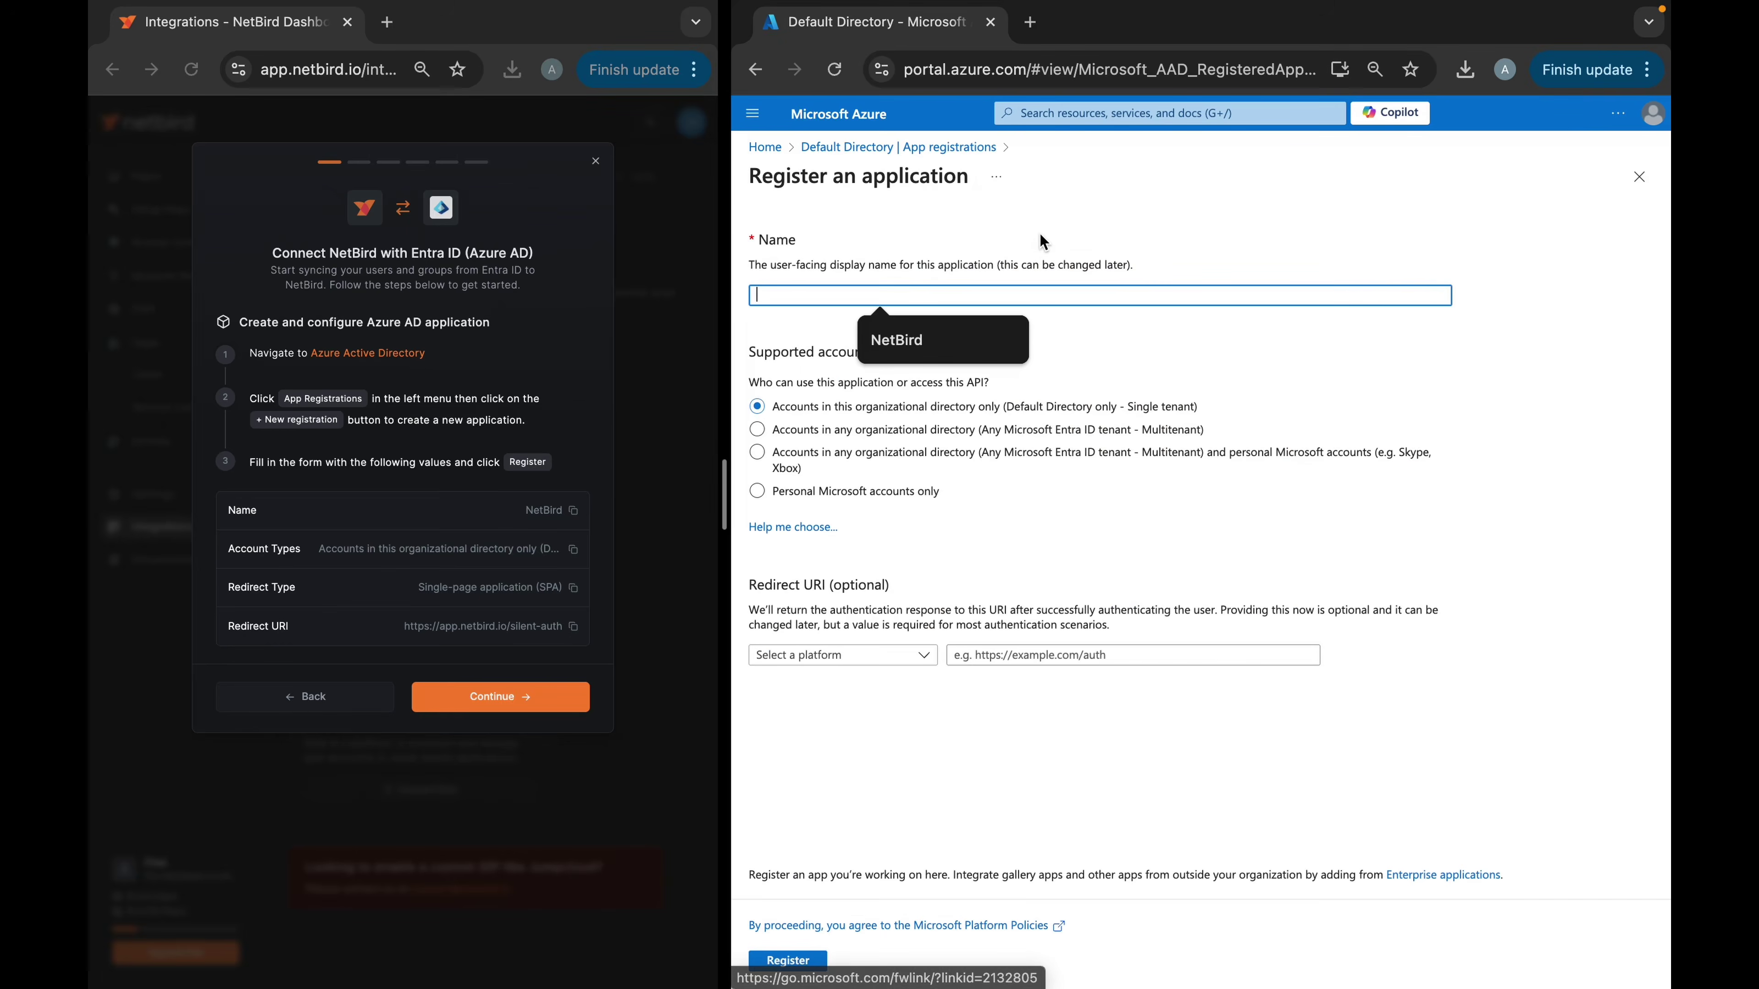
left_click(573, 511)
left_click(574, 510)
left_click(823, 299)
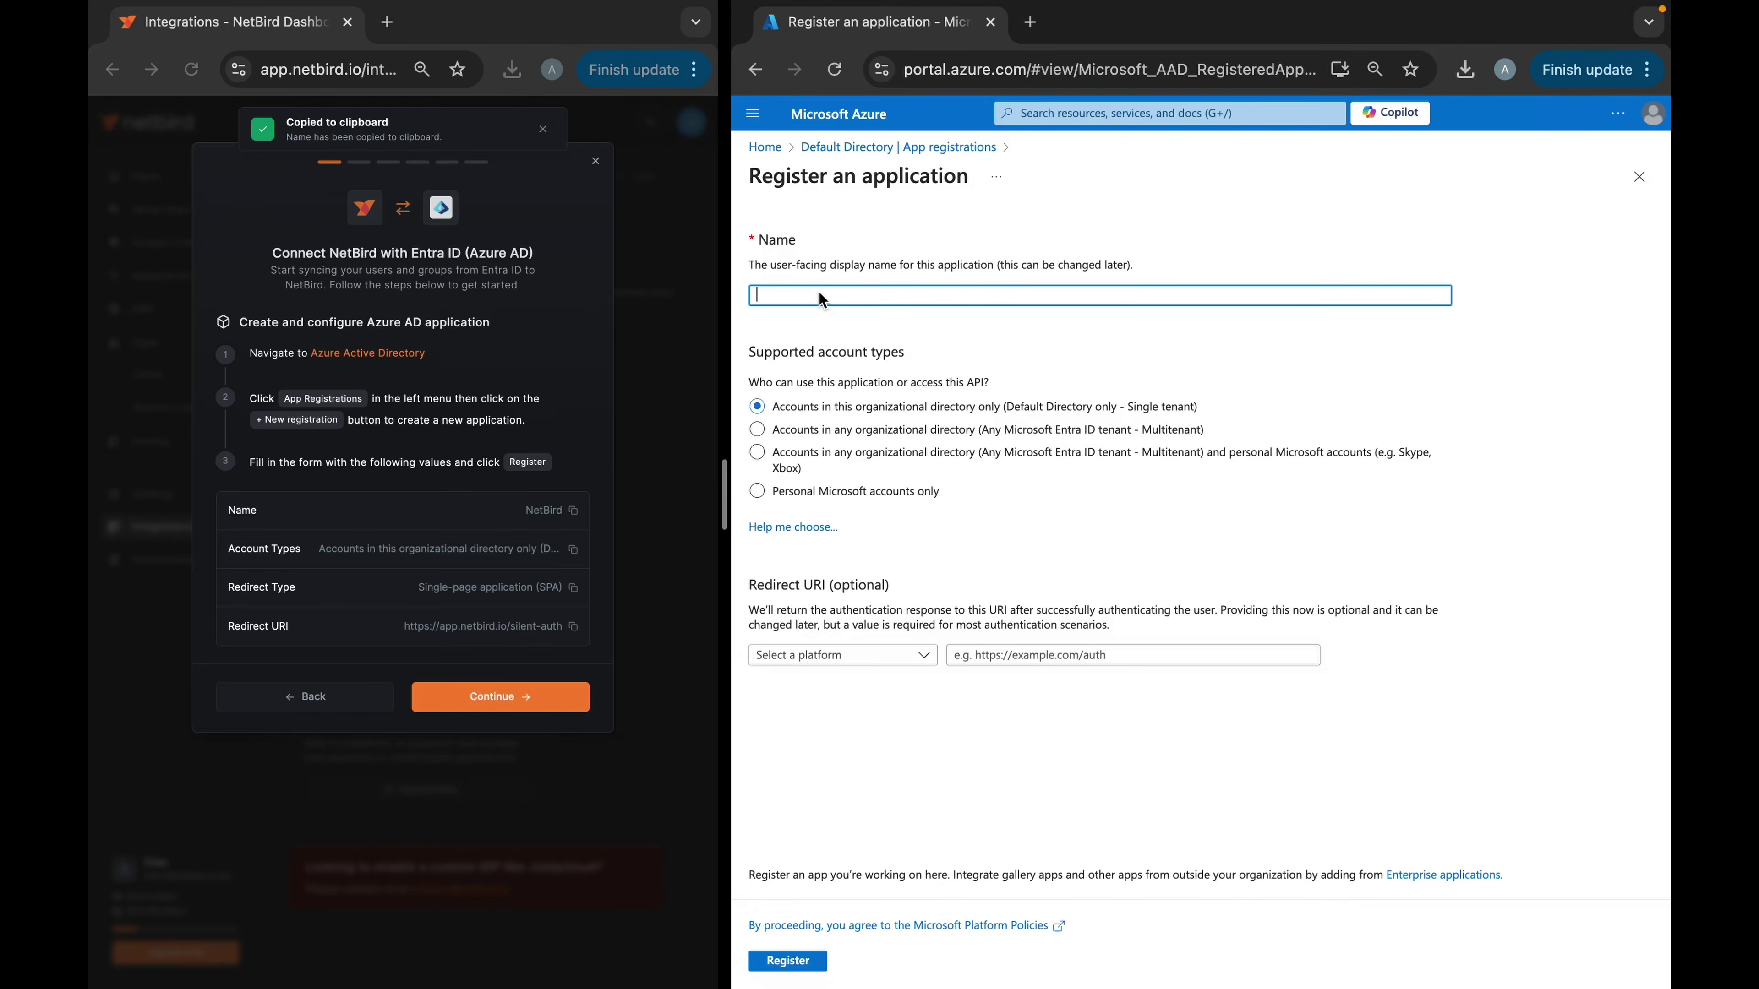
key("ctrl+v")
left_click(543, 576)
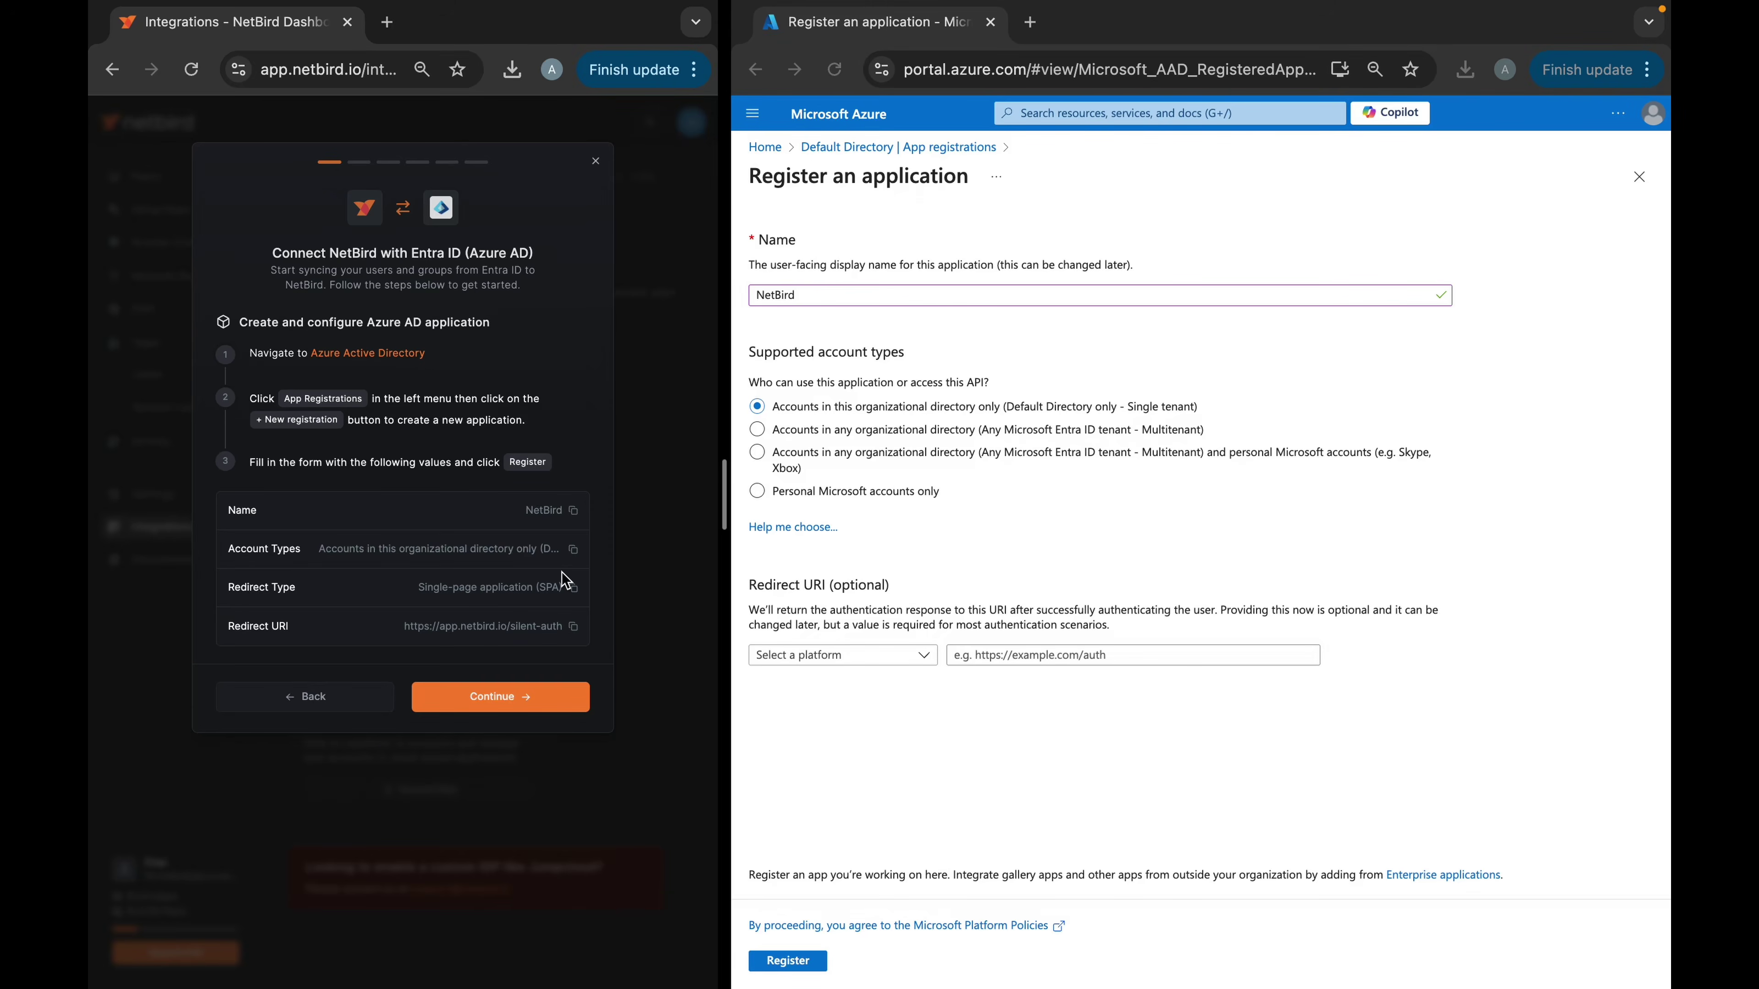
left_click(845, 663)
left_click(845, 664)
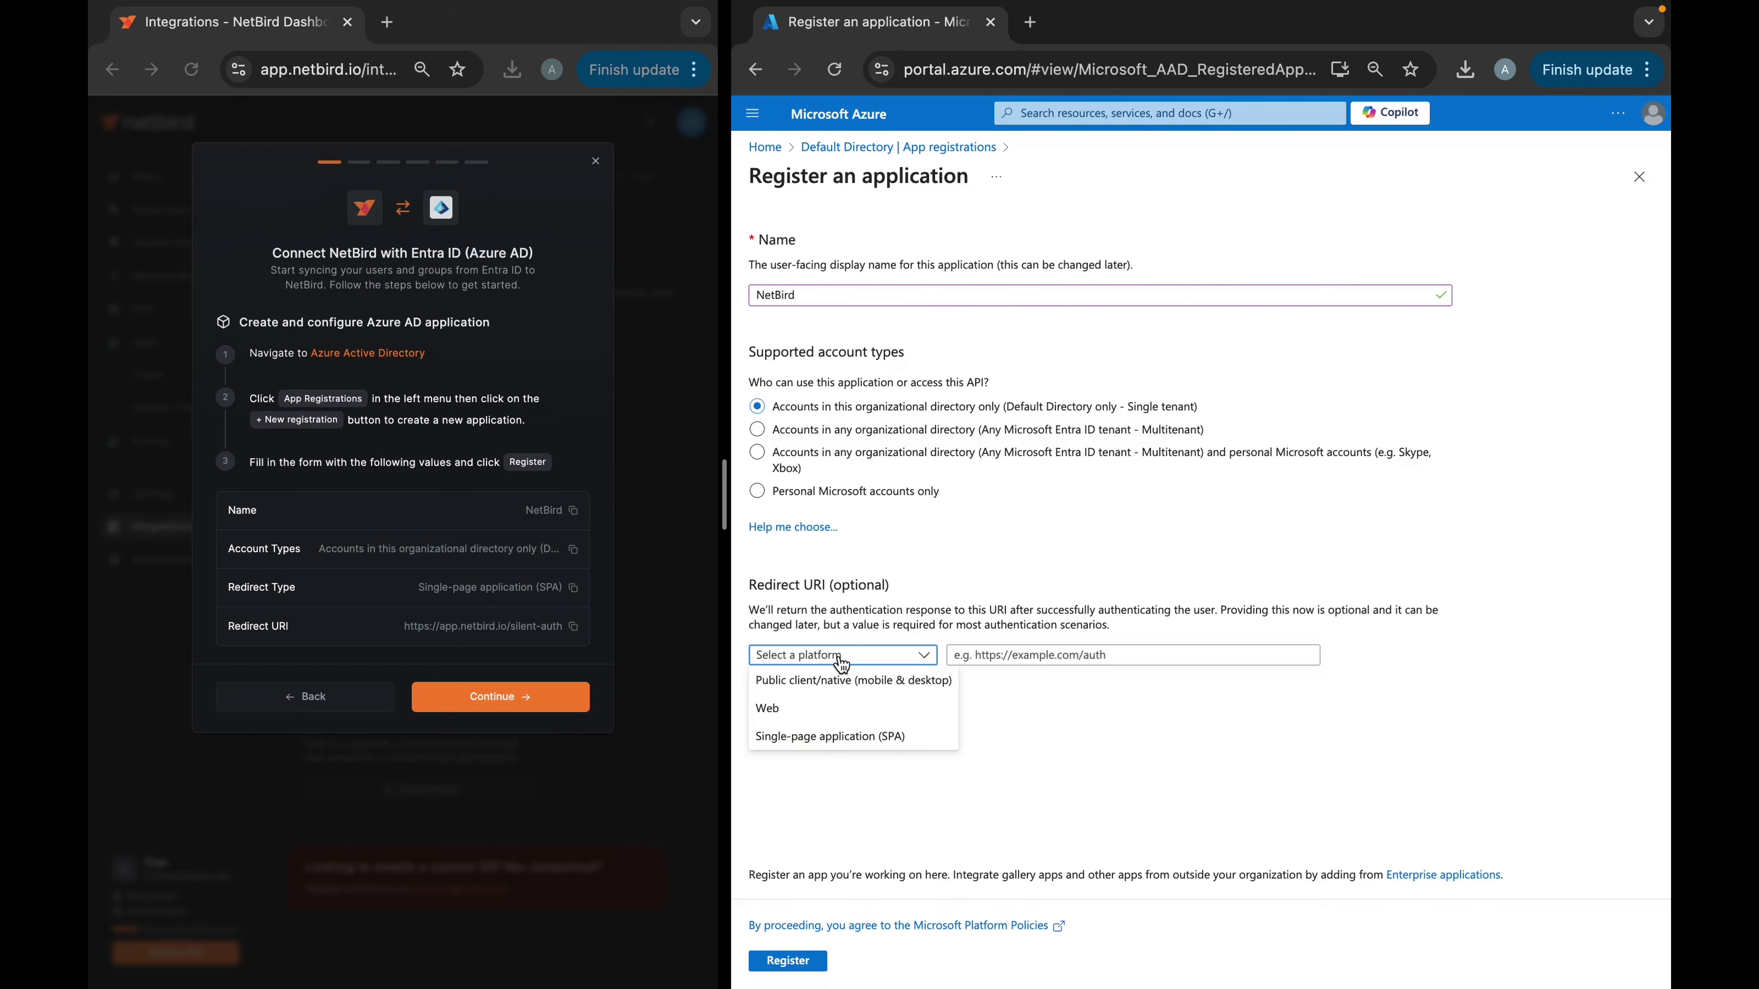
left_click(833, 735)
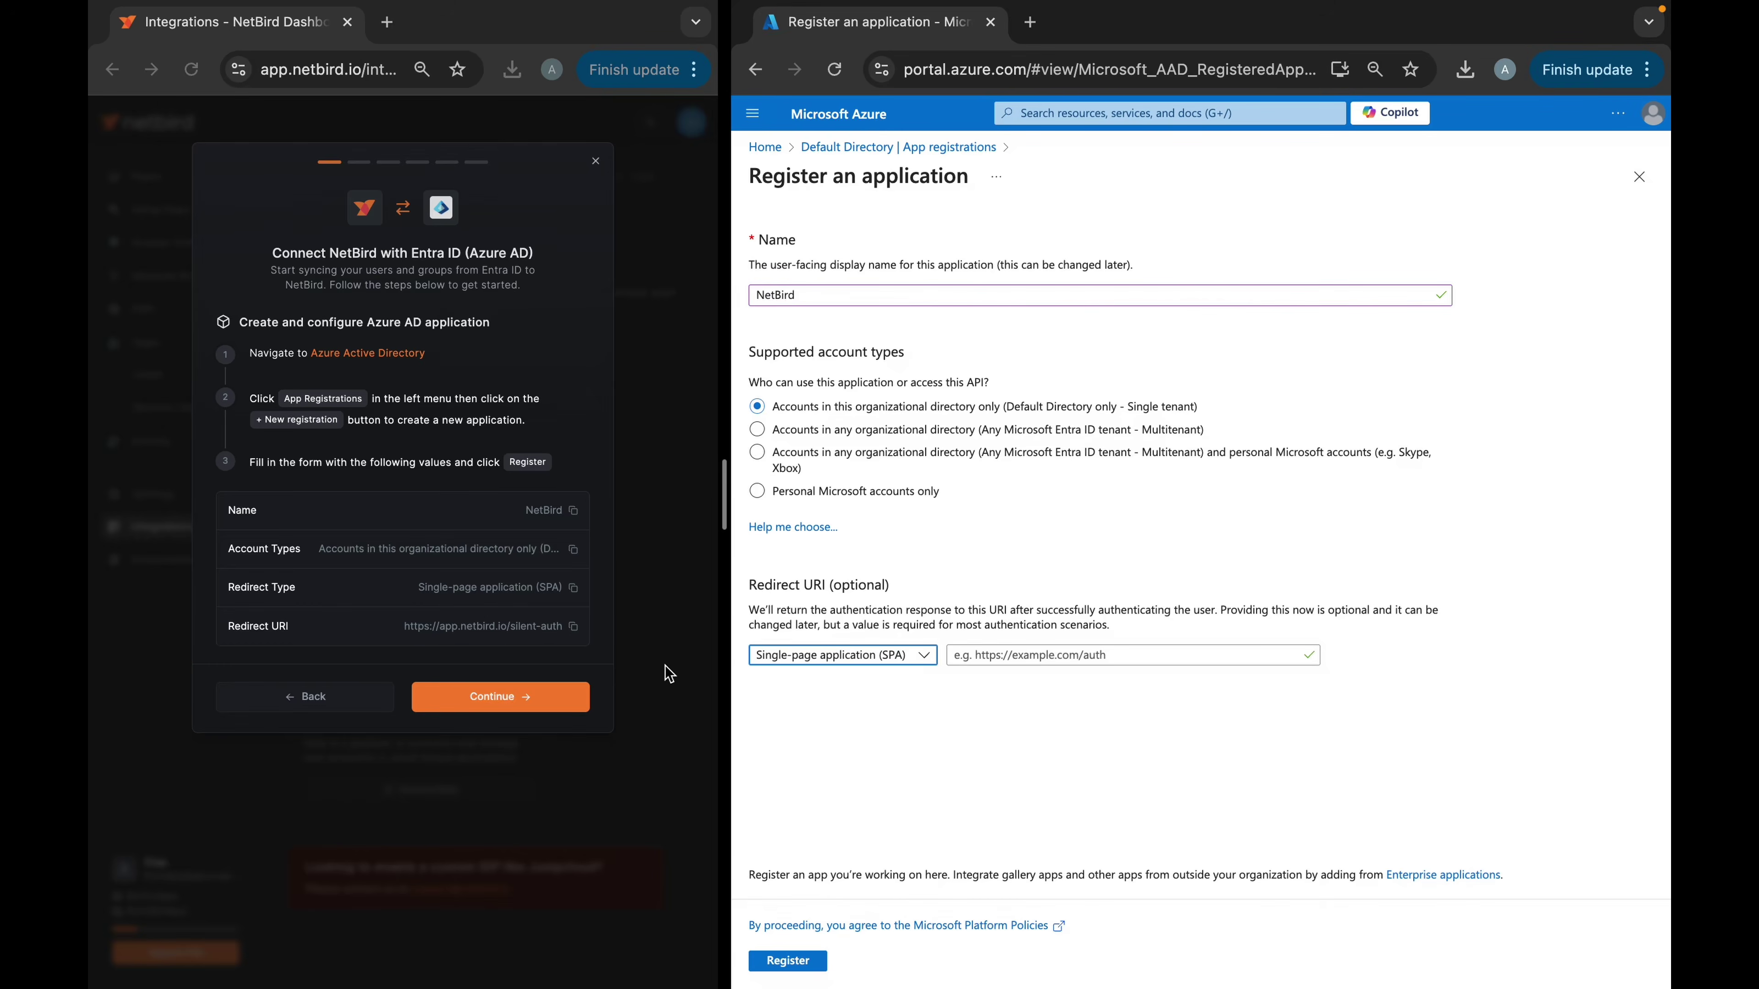
left_click(574, 627)
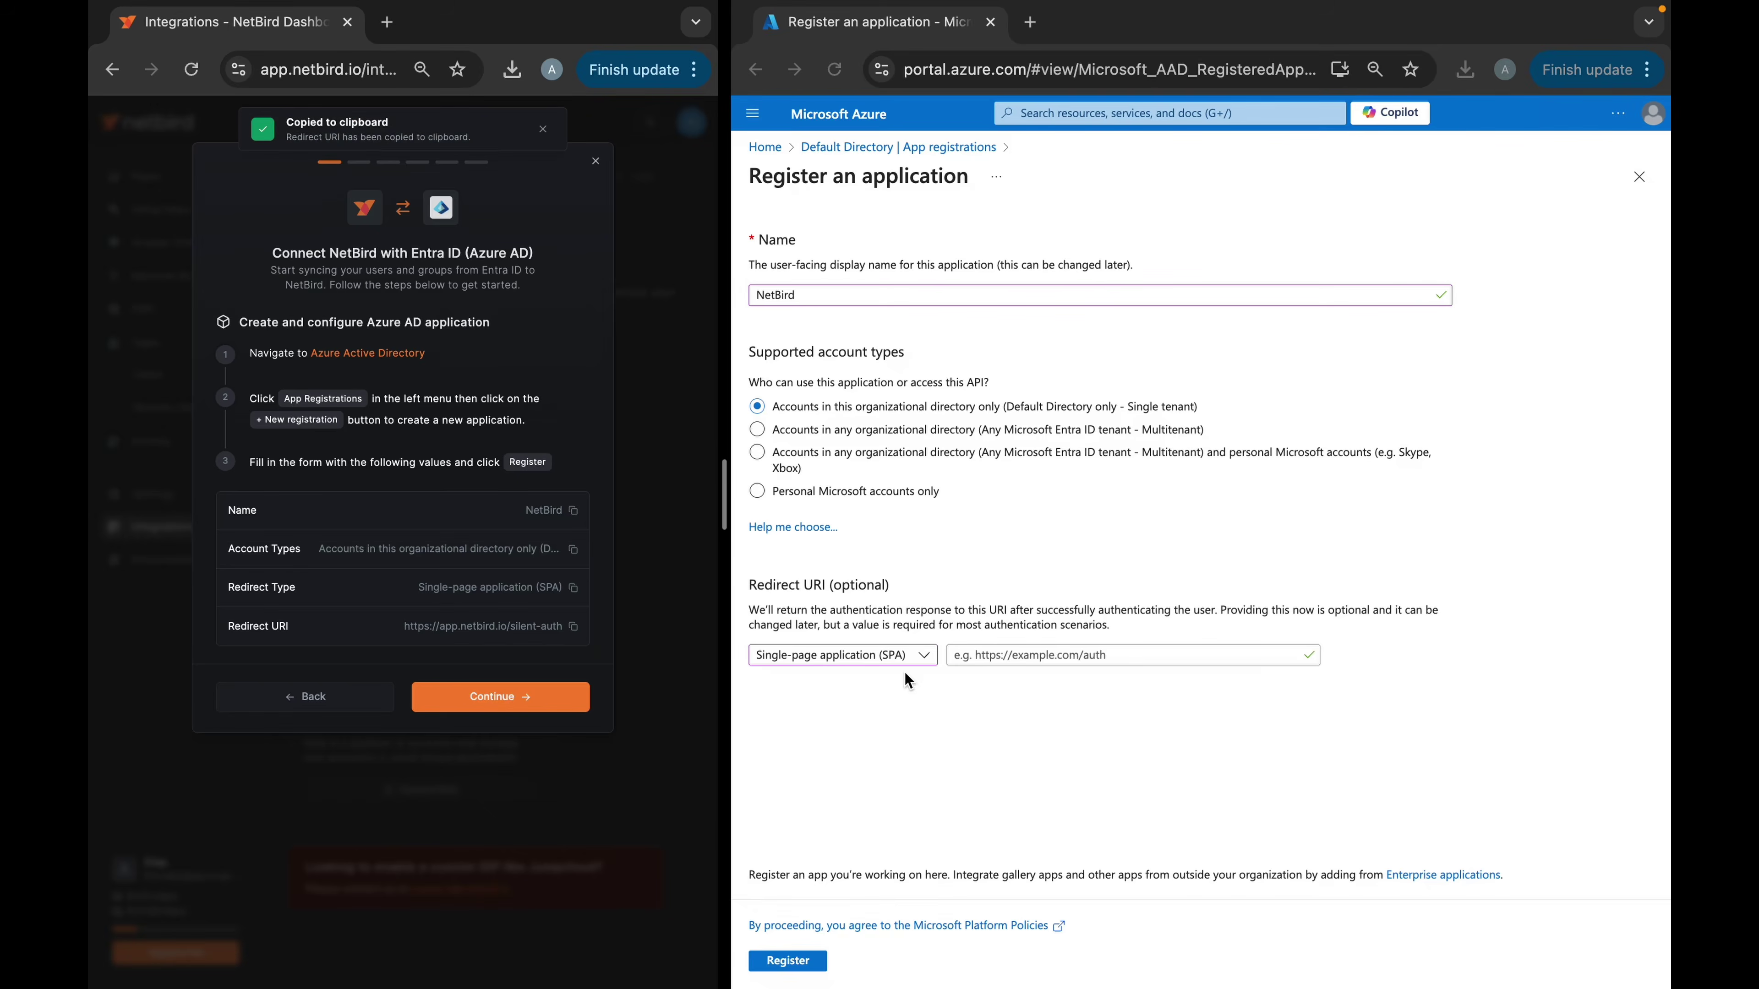
left_click(1023, 654)
key("ctrl+v")
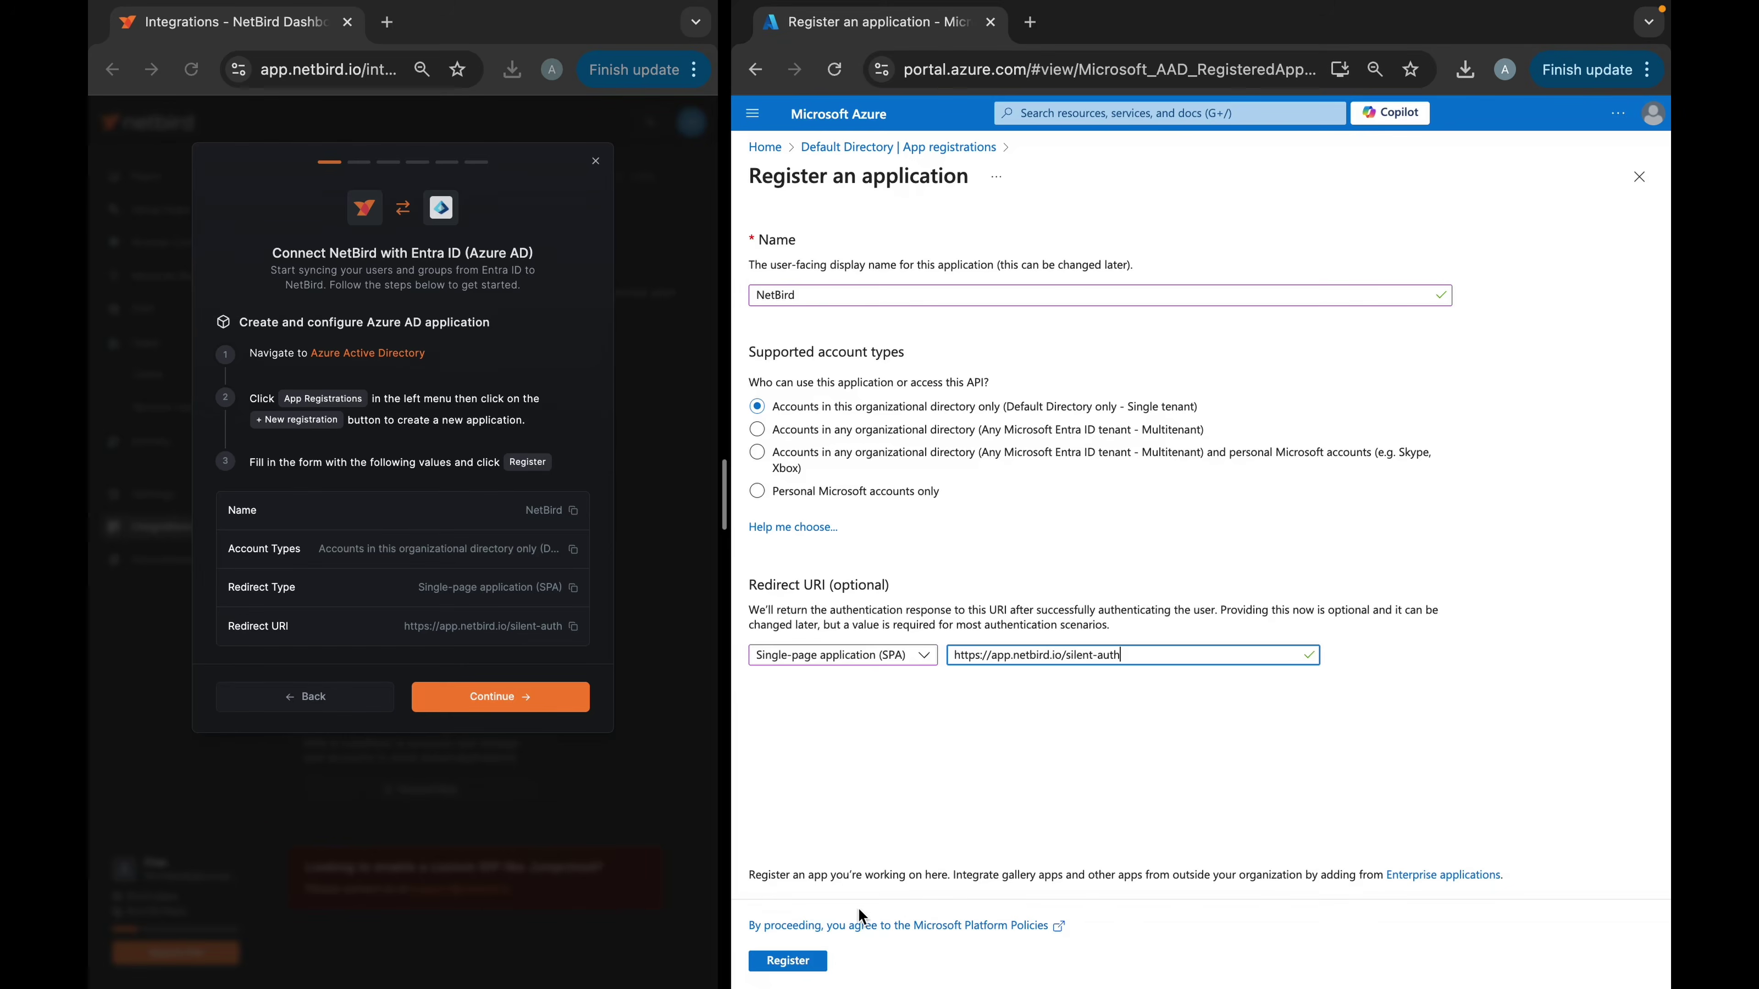
left_click(812, 969)
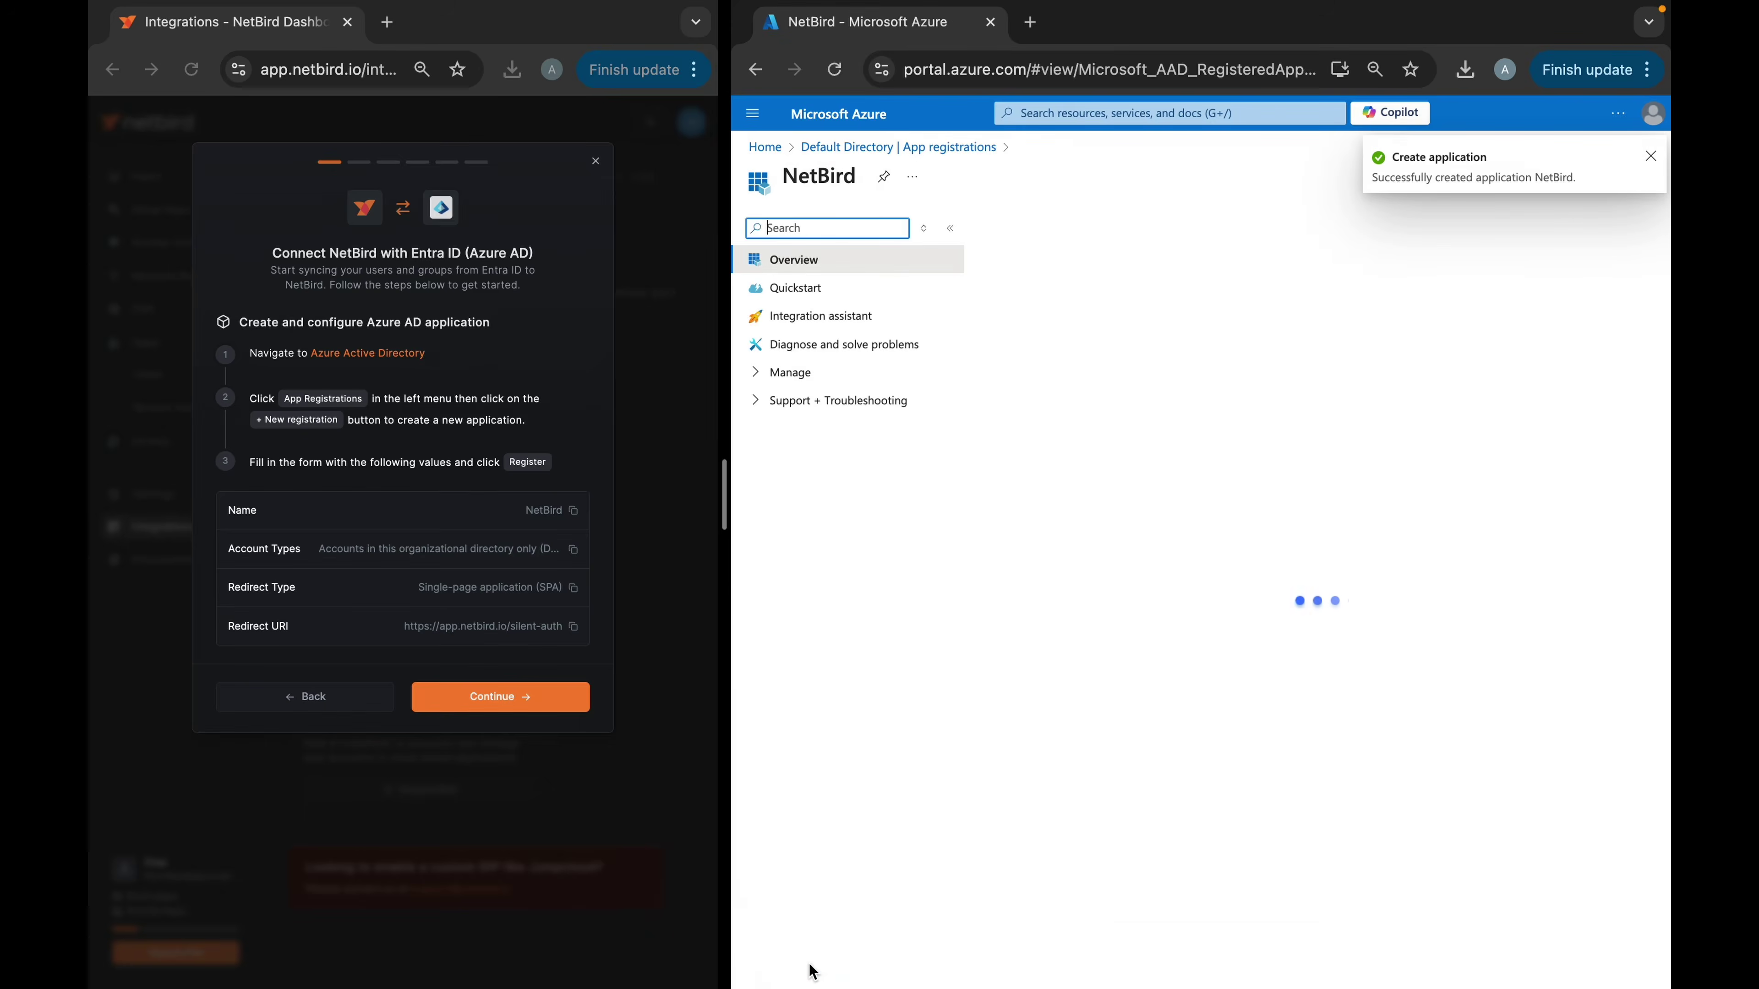
Step: Advance the NetBird setup guide and request Microsoft Graph application permissions for the registered NetBird app
left_click(553, 698)
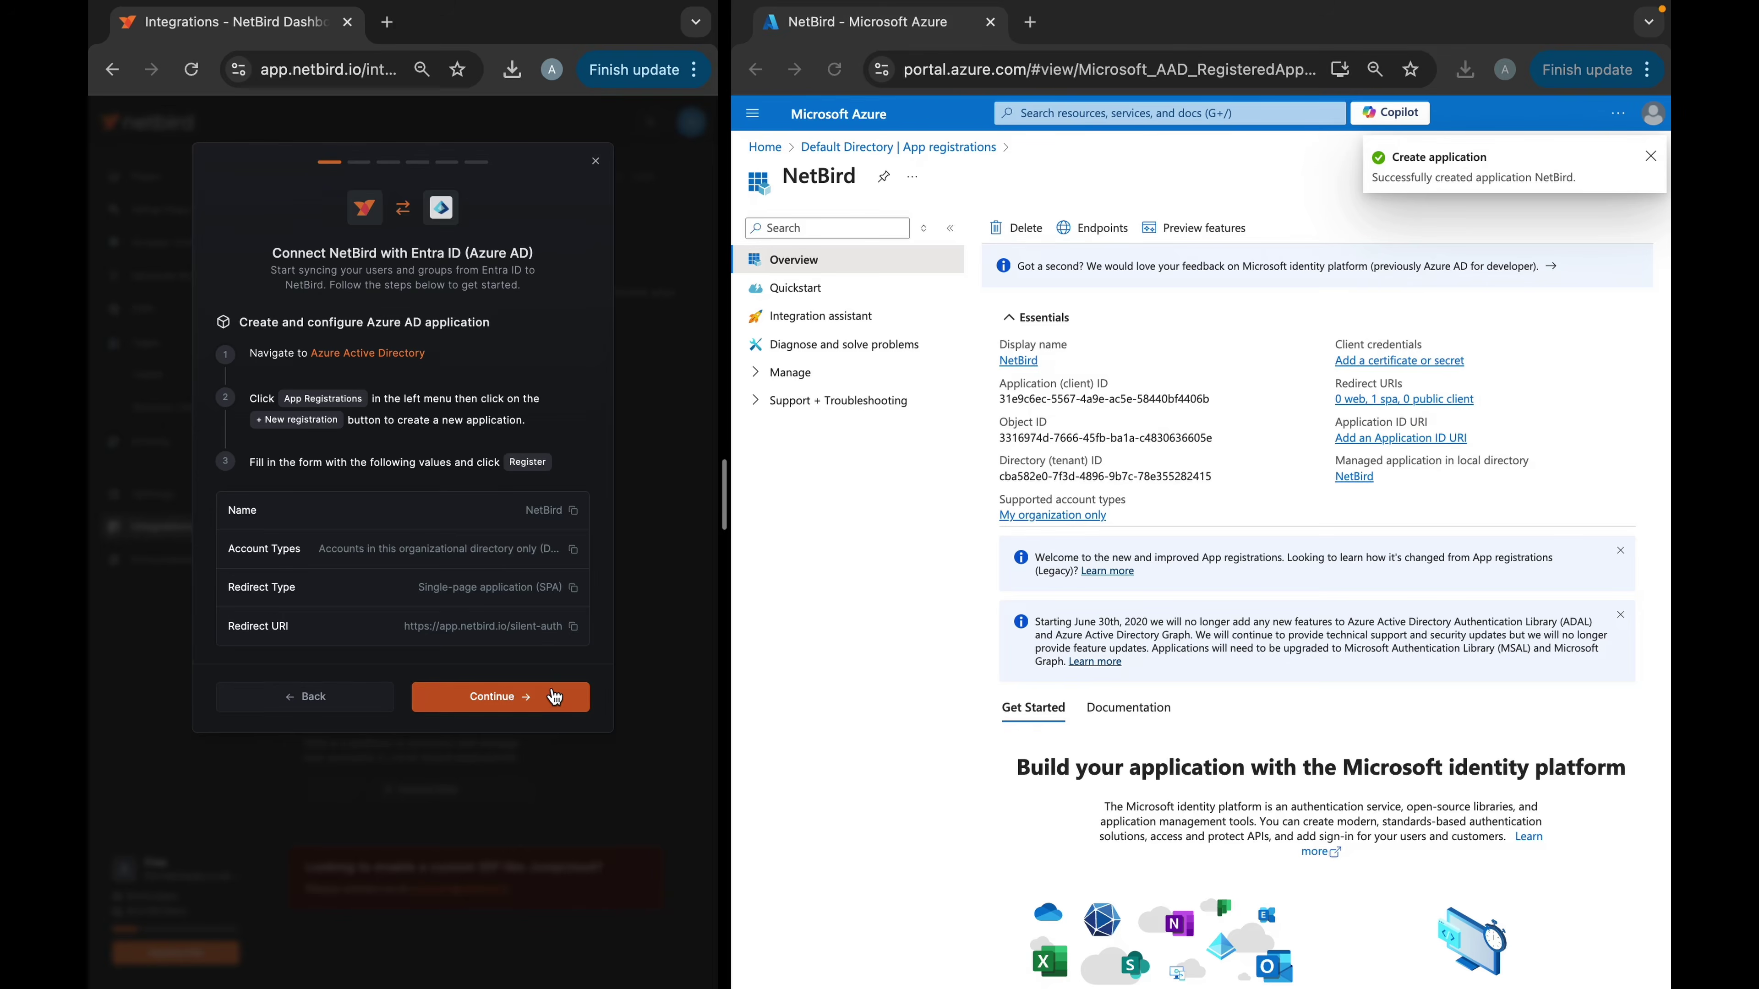
left_click(785, 374)
left_click(807, 514)
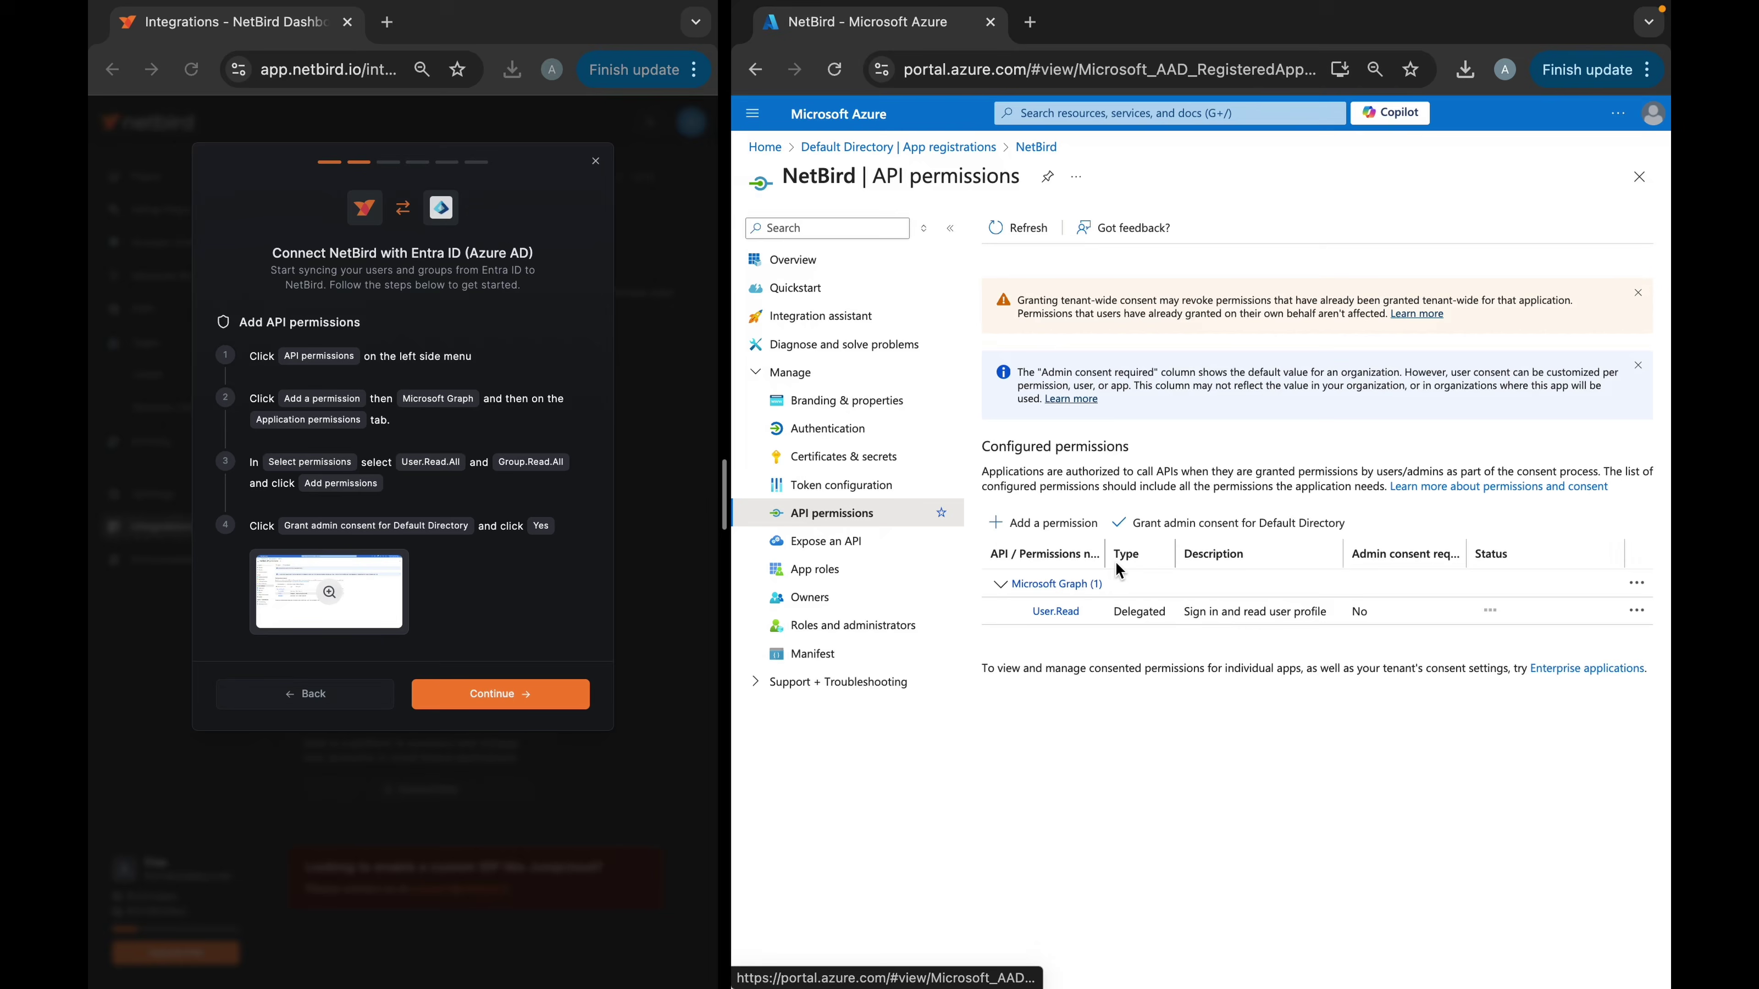
left_click(1062, 525)
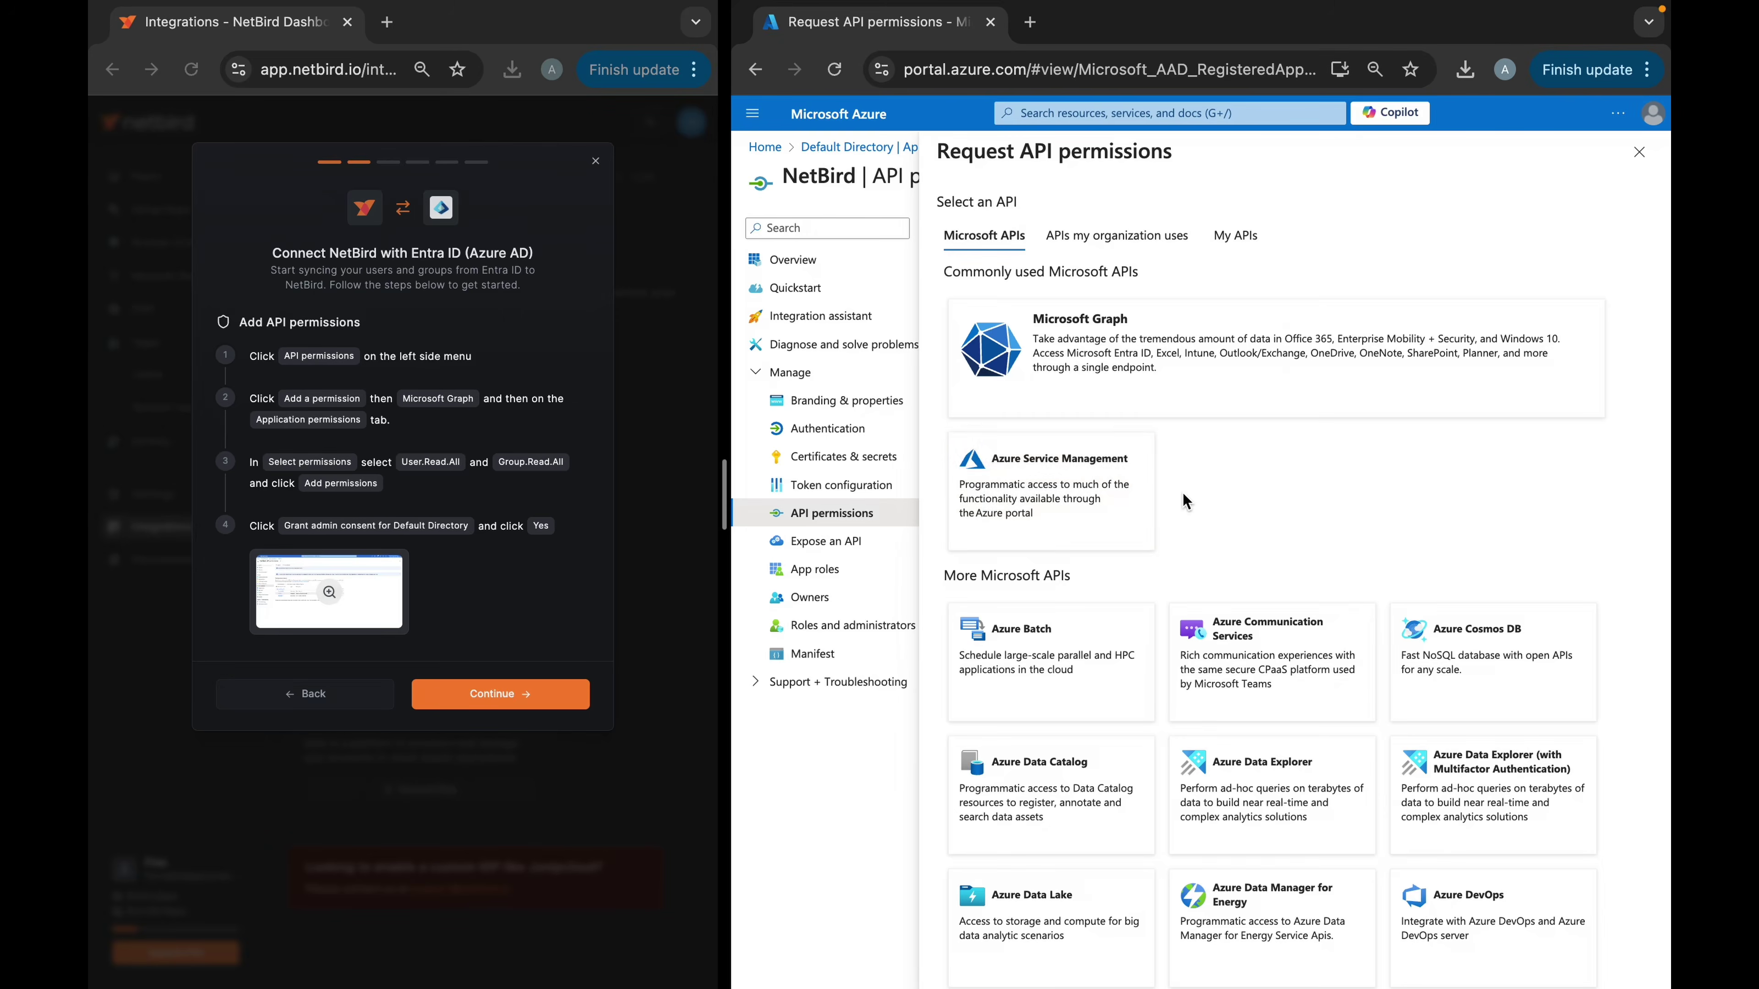
left_click(1316, 394)
left_click(1414, 351)
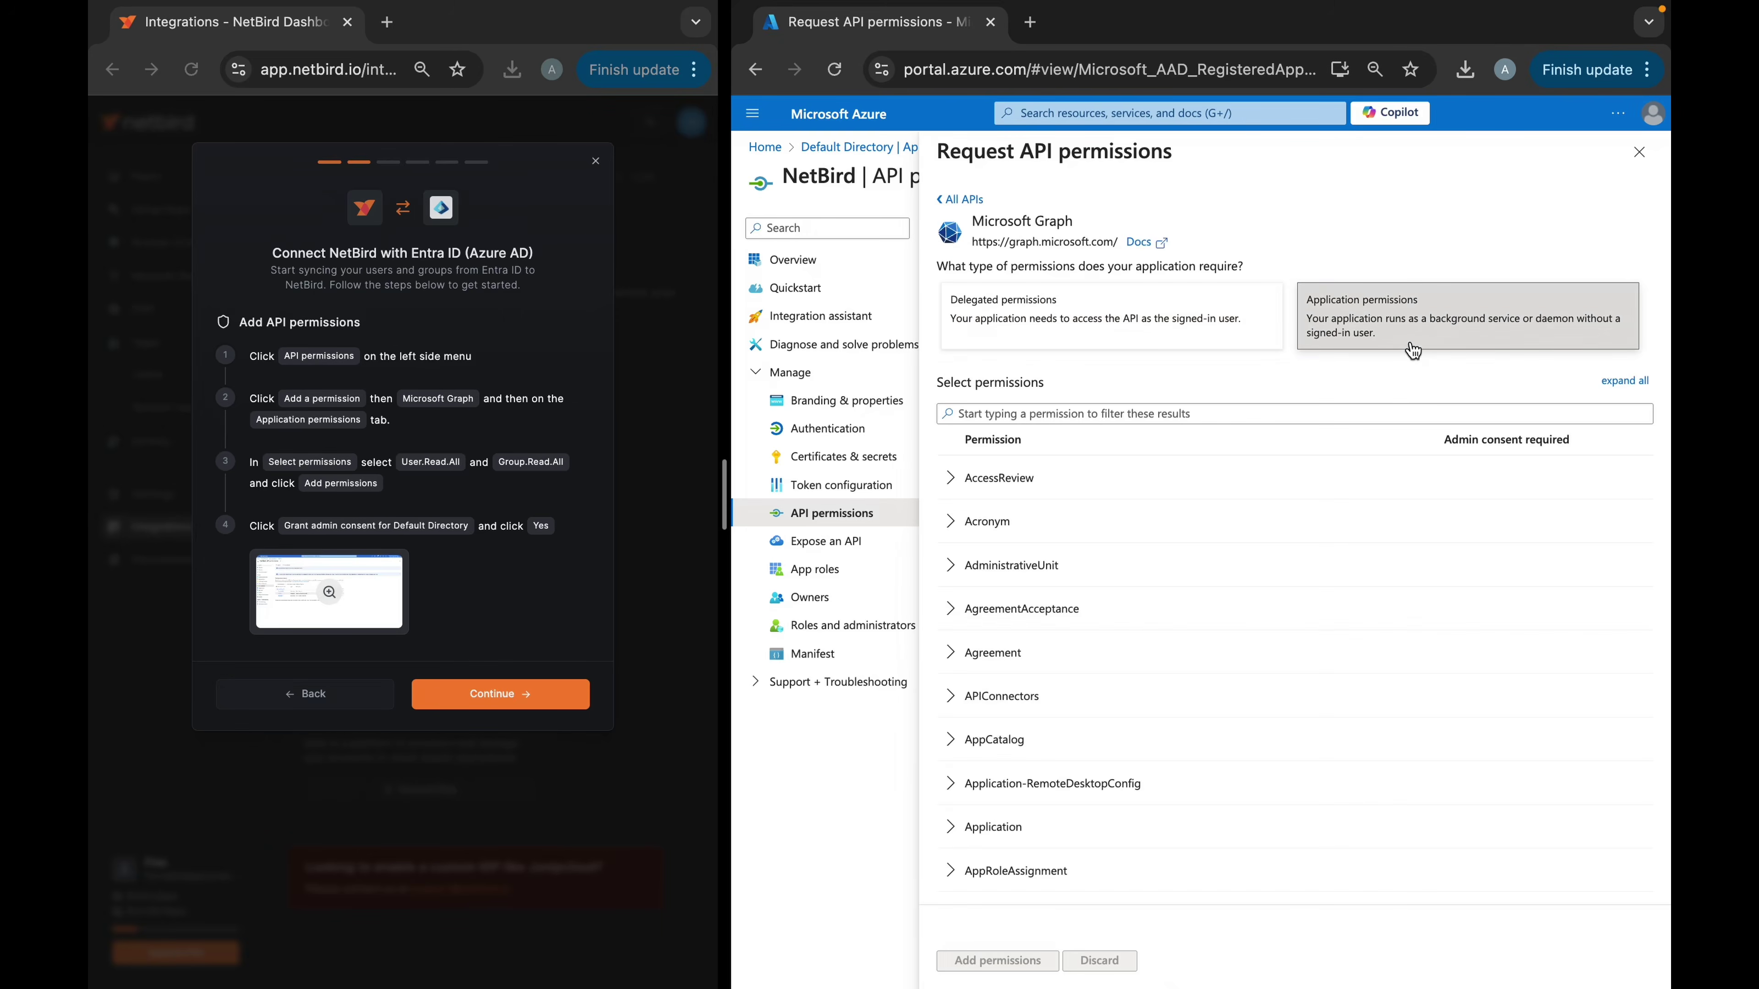
Step: Select the User.Read.All permission in the User group of the Microsoft Graph application permissions
scroll(1260, 593, "down", 20)
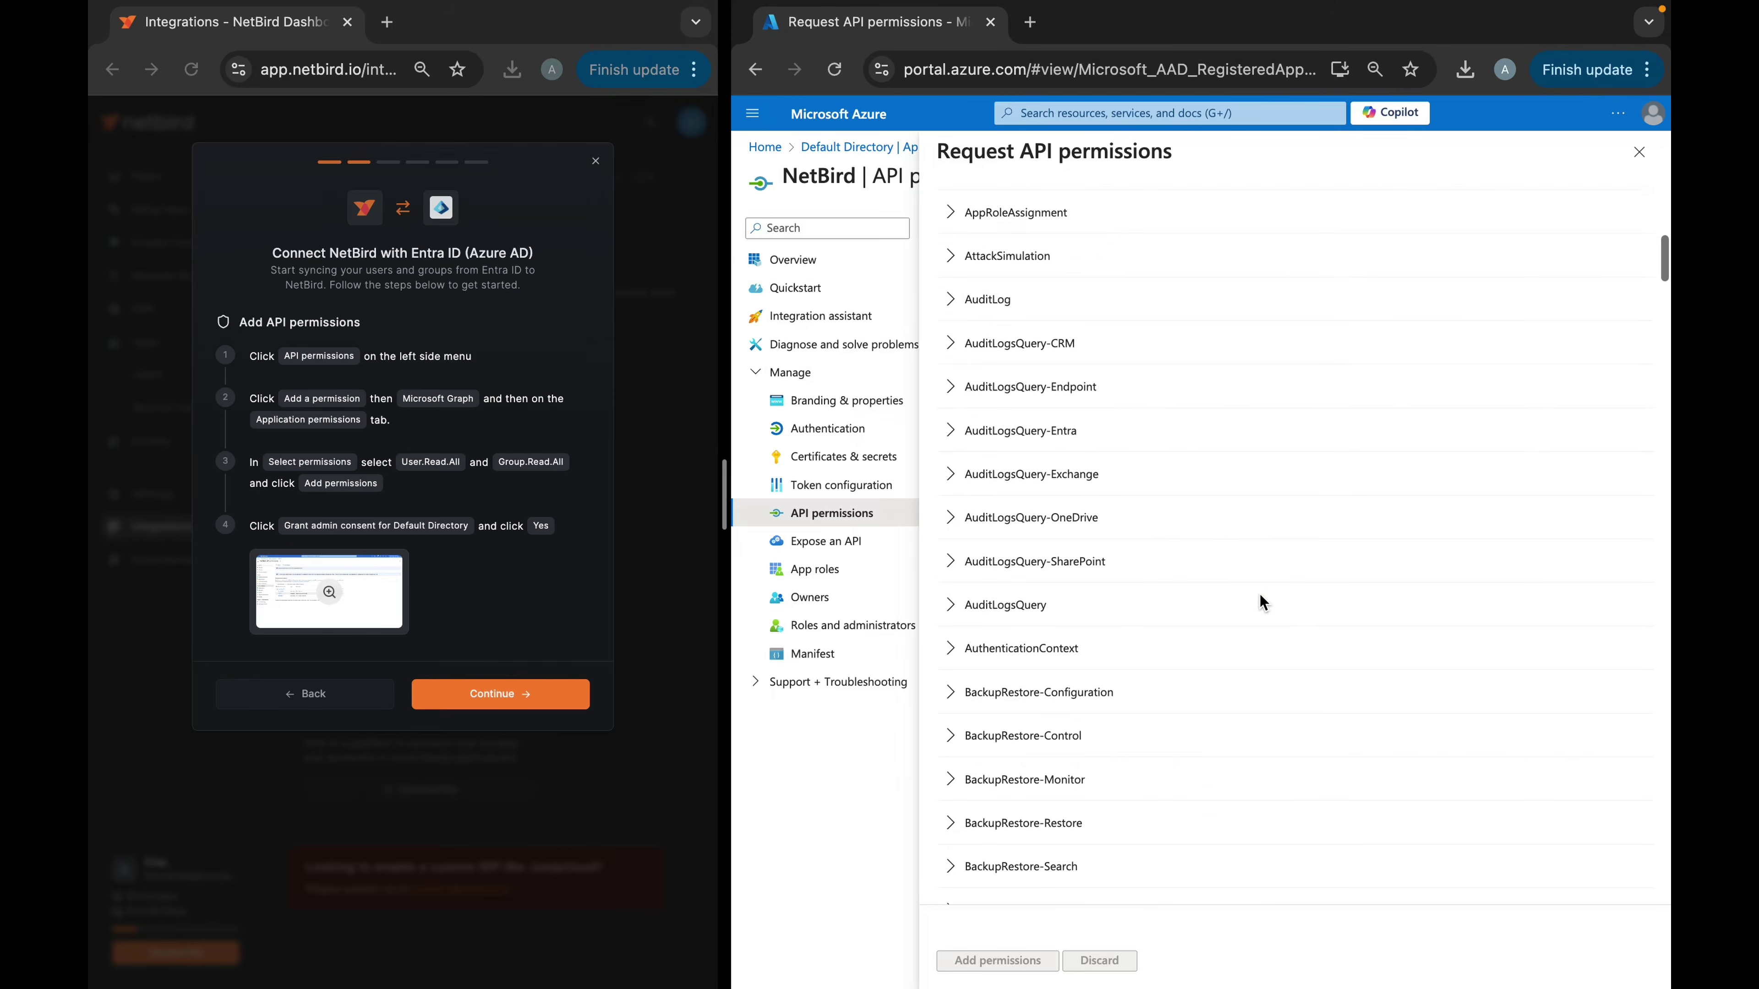
scroll(1269, 584, "down", 20)
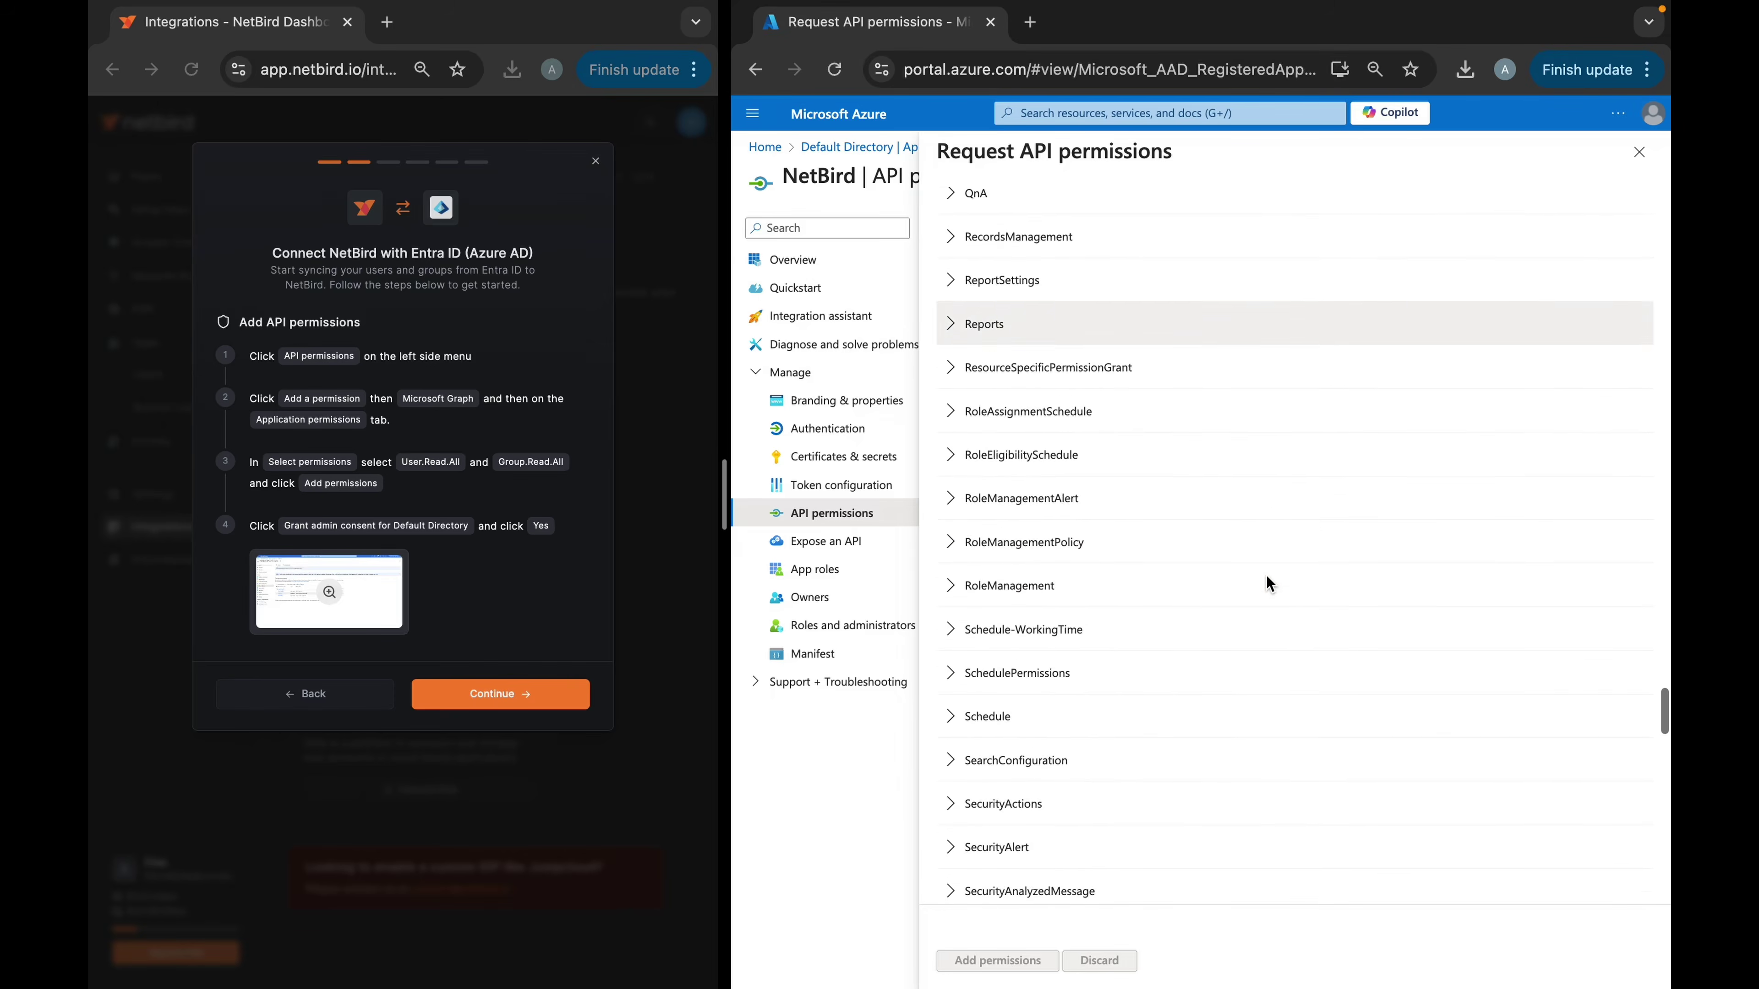
scroll(1268, 582, "down", 3)
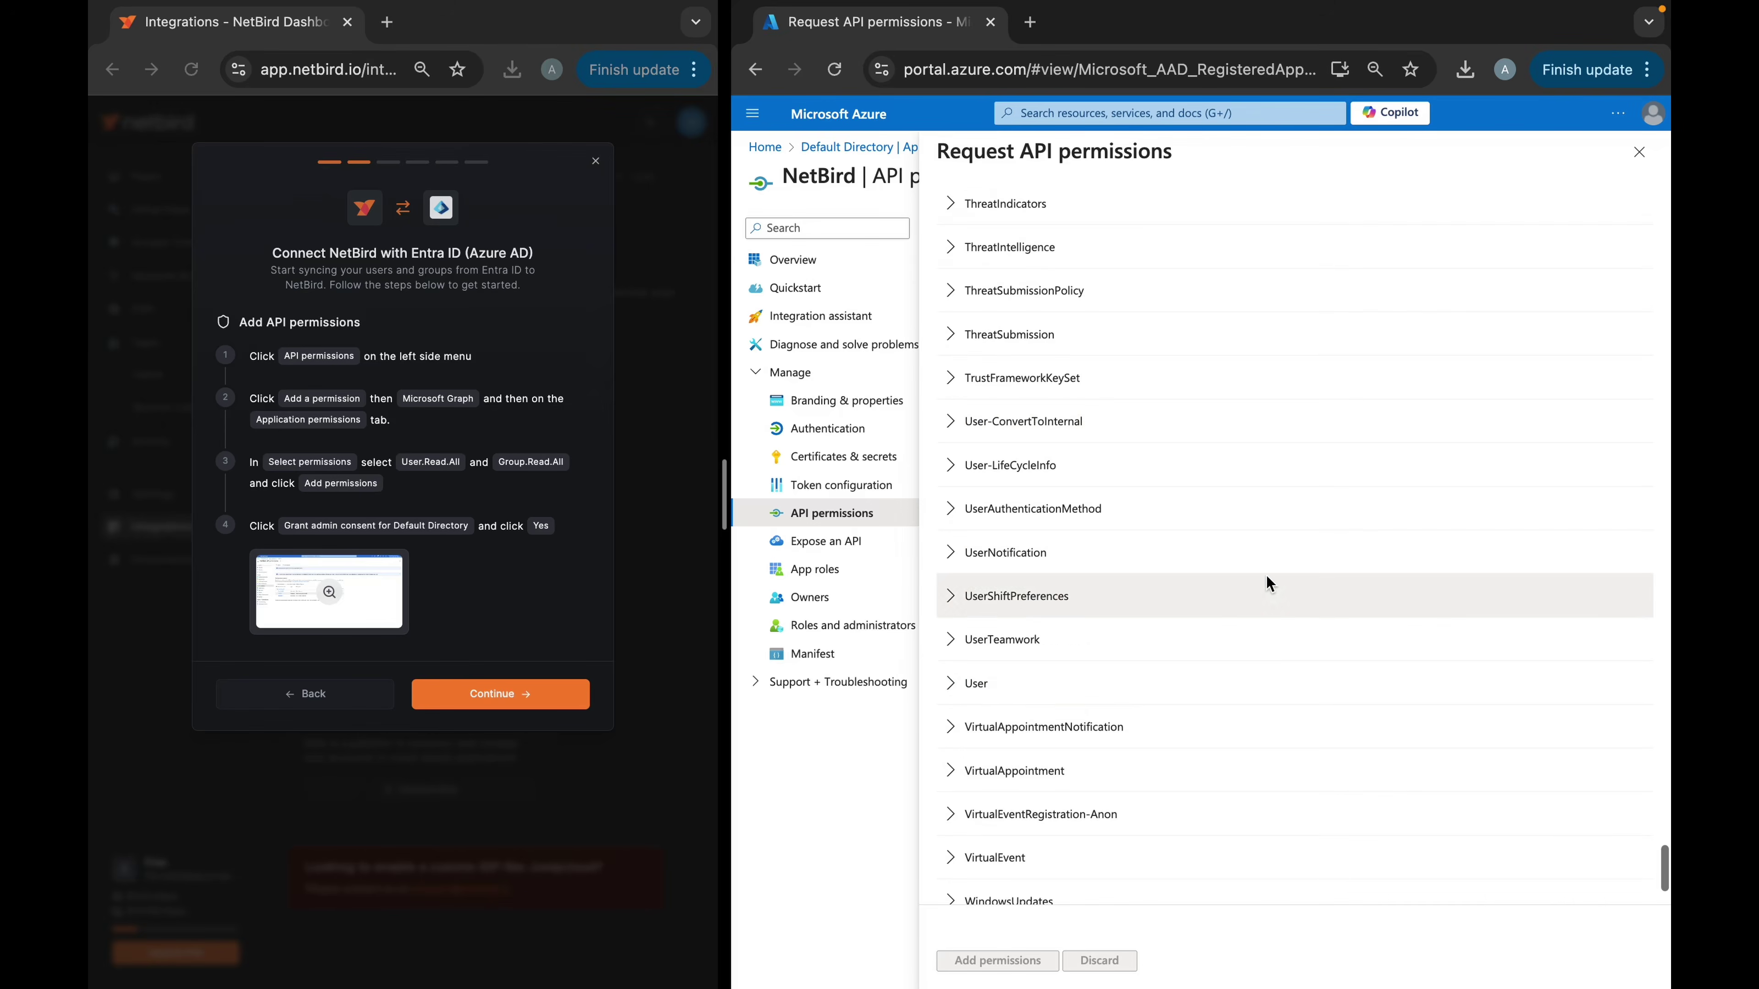
left_click(953, 685)
scroll(952, 689, "down", 1)
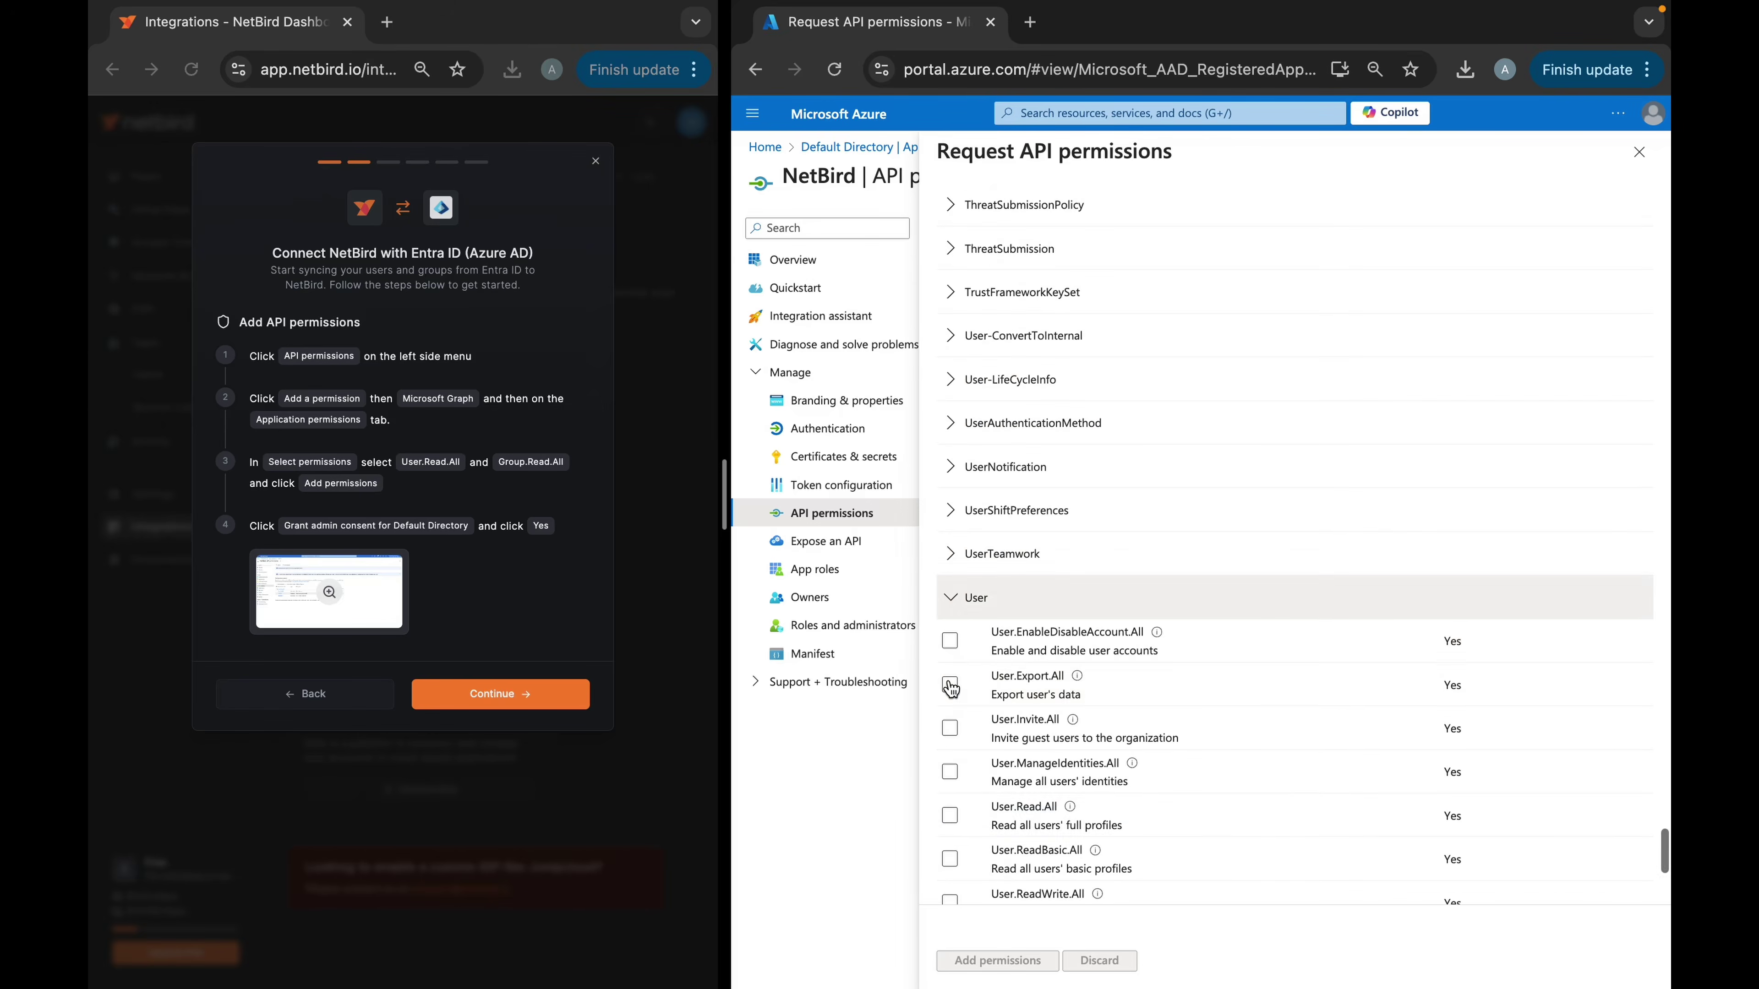
left_click(950, 816)
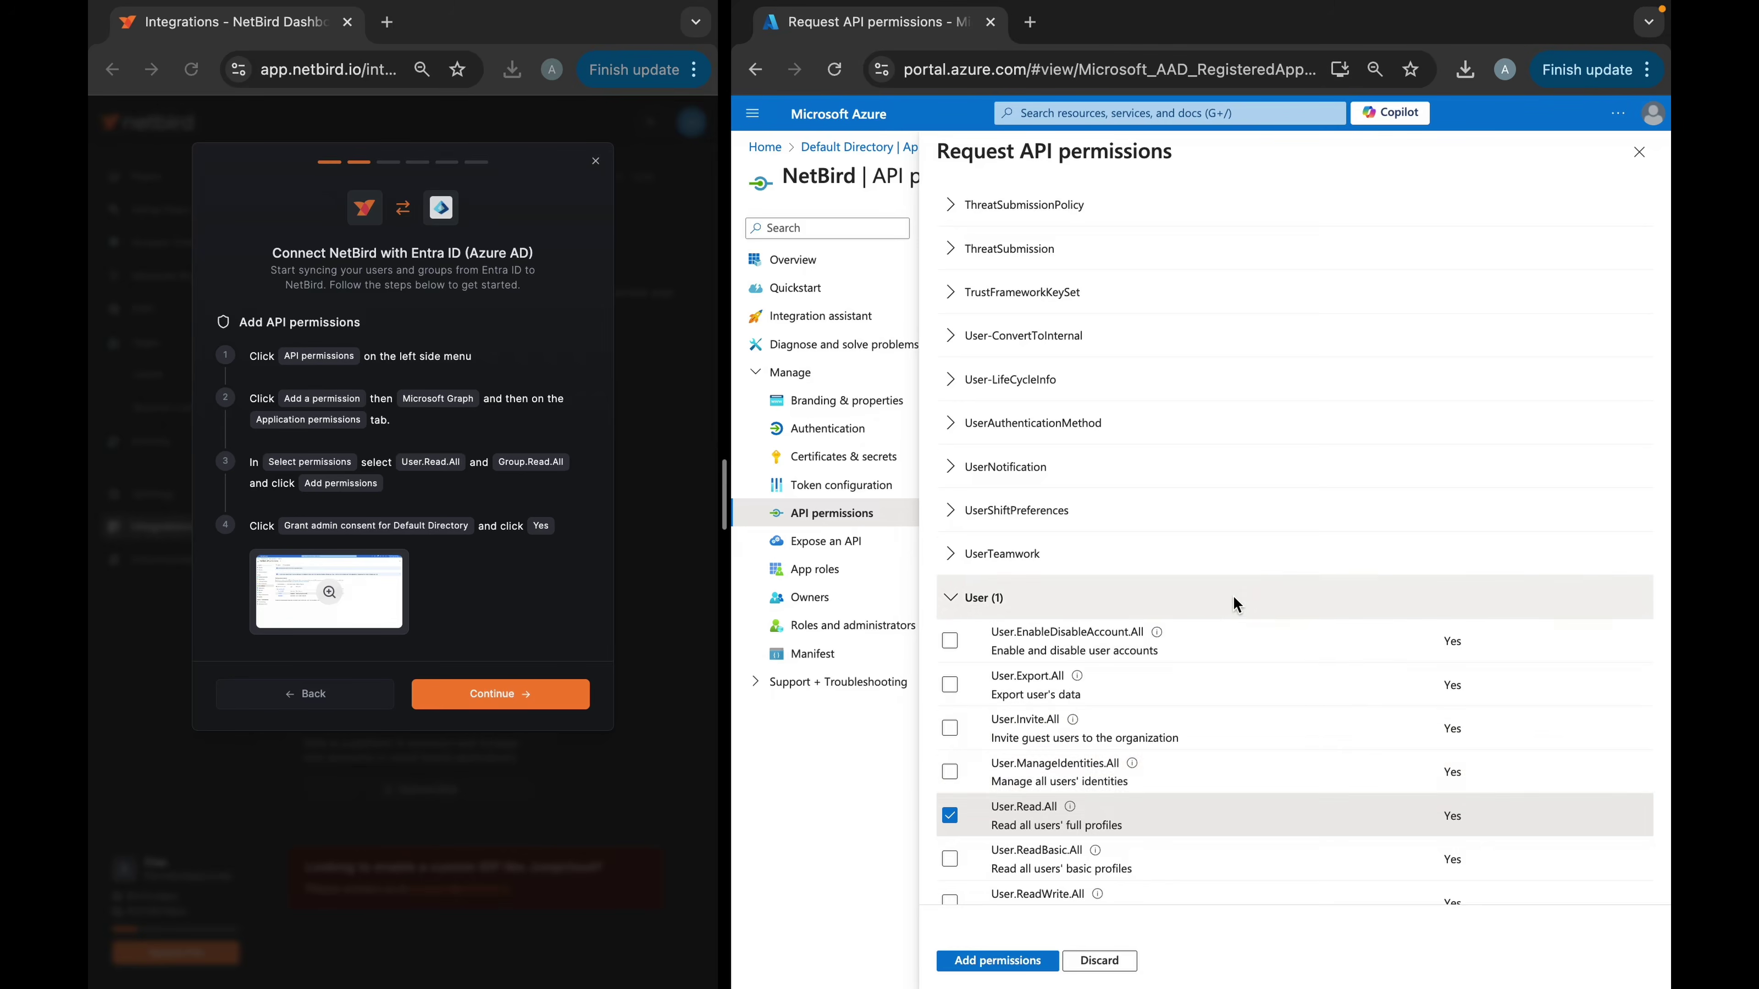
Step: Select the Group.Read.All permission in the Group category and add the chosen permissions to the app
scroll(1233, 597, "up", 20)
scroll(1235, 606, "up", 20)
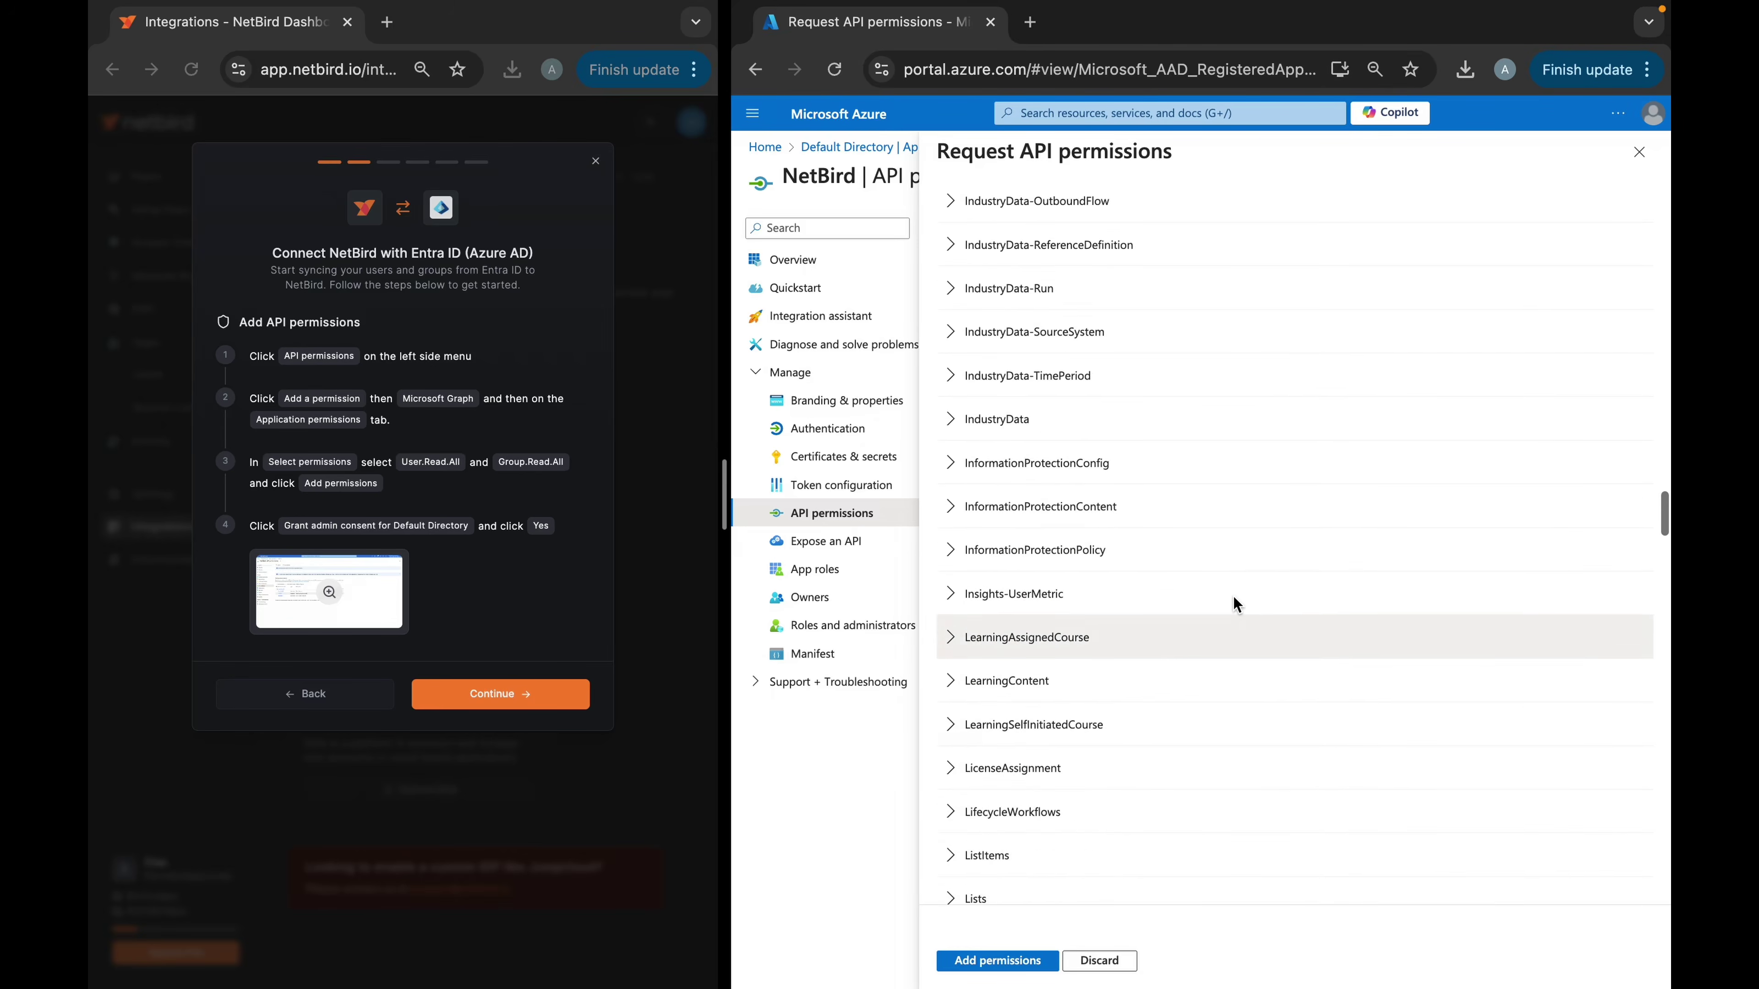
left_click(950, 753)
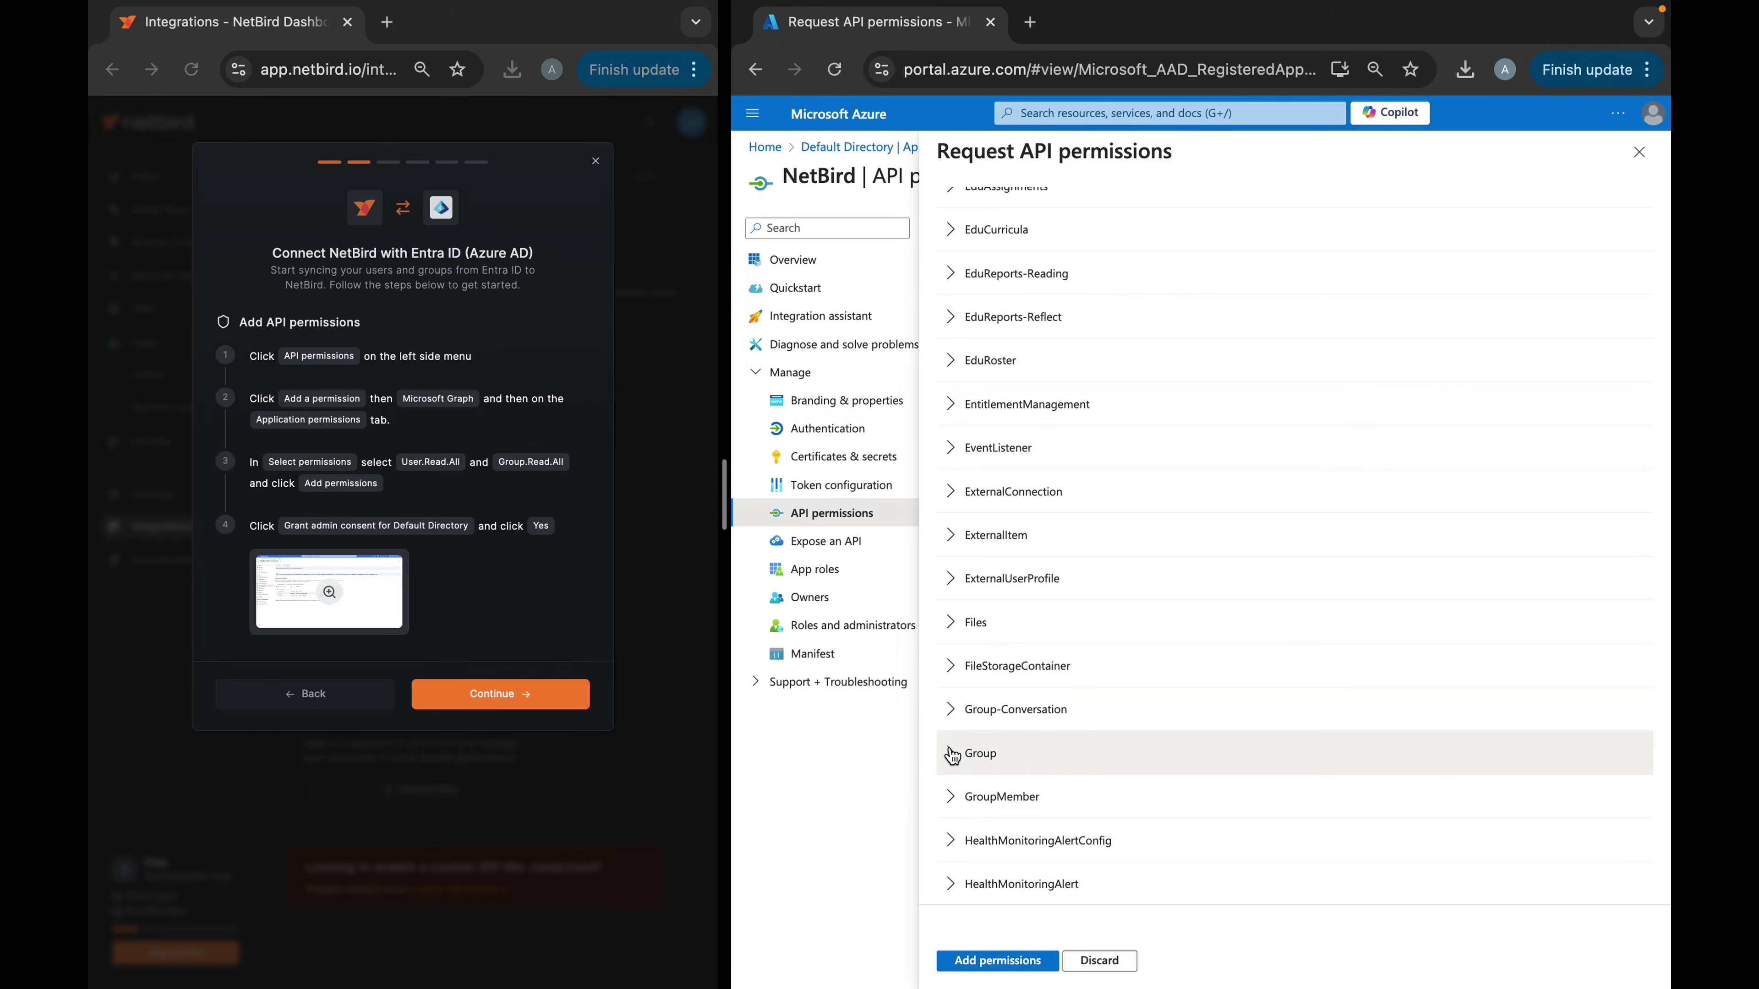
scroll(950, 762, "down", 1)
left_click(951, 793)
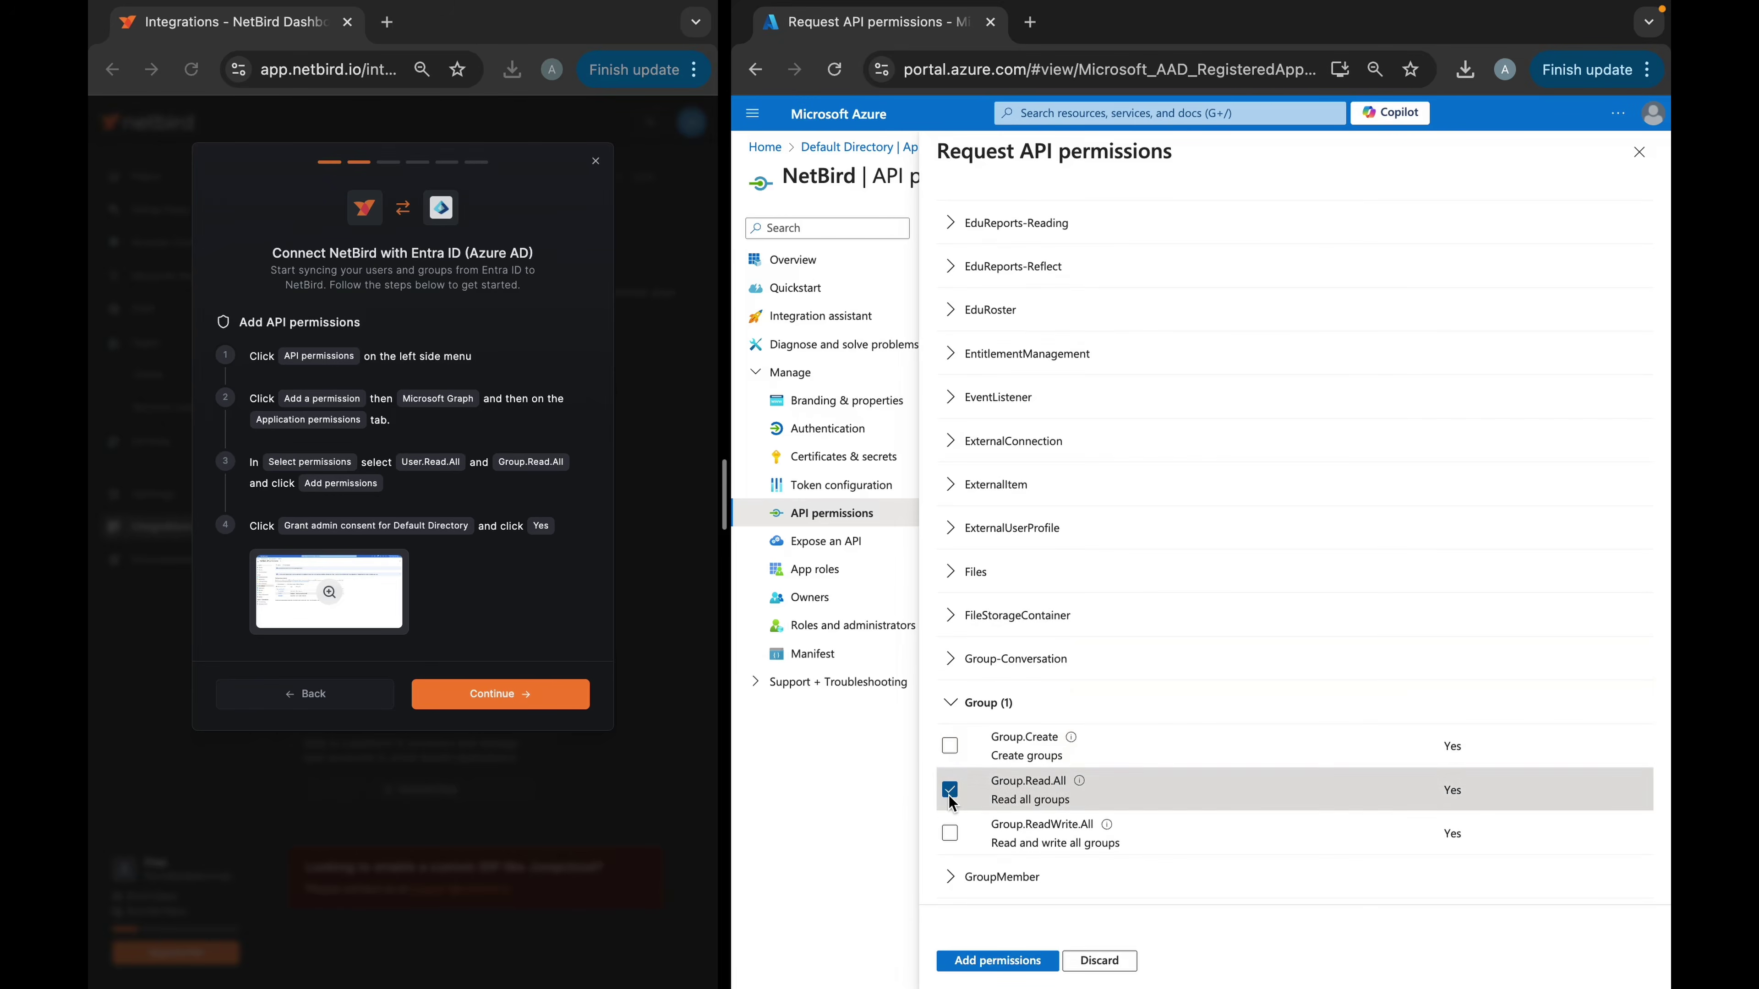
left_click(1044, 970)
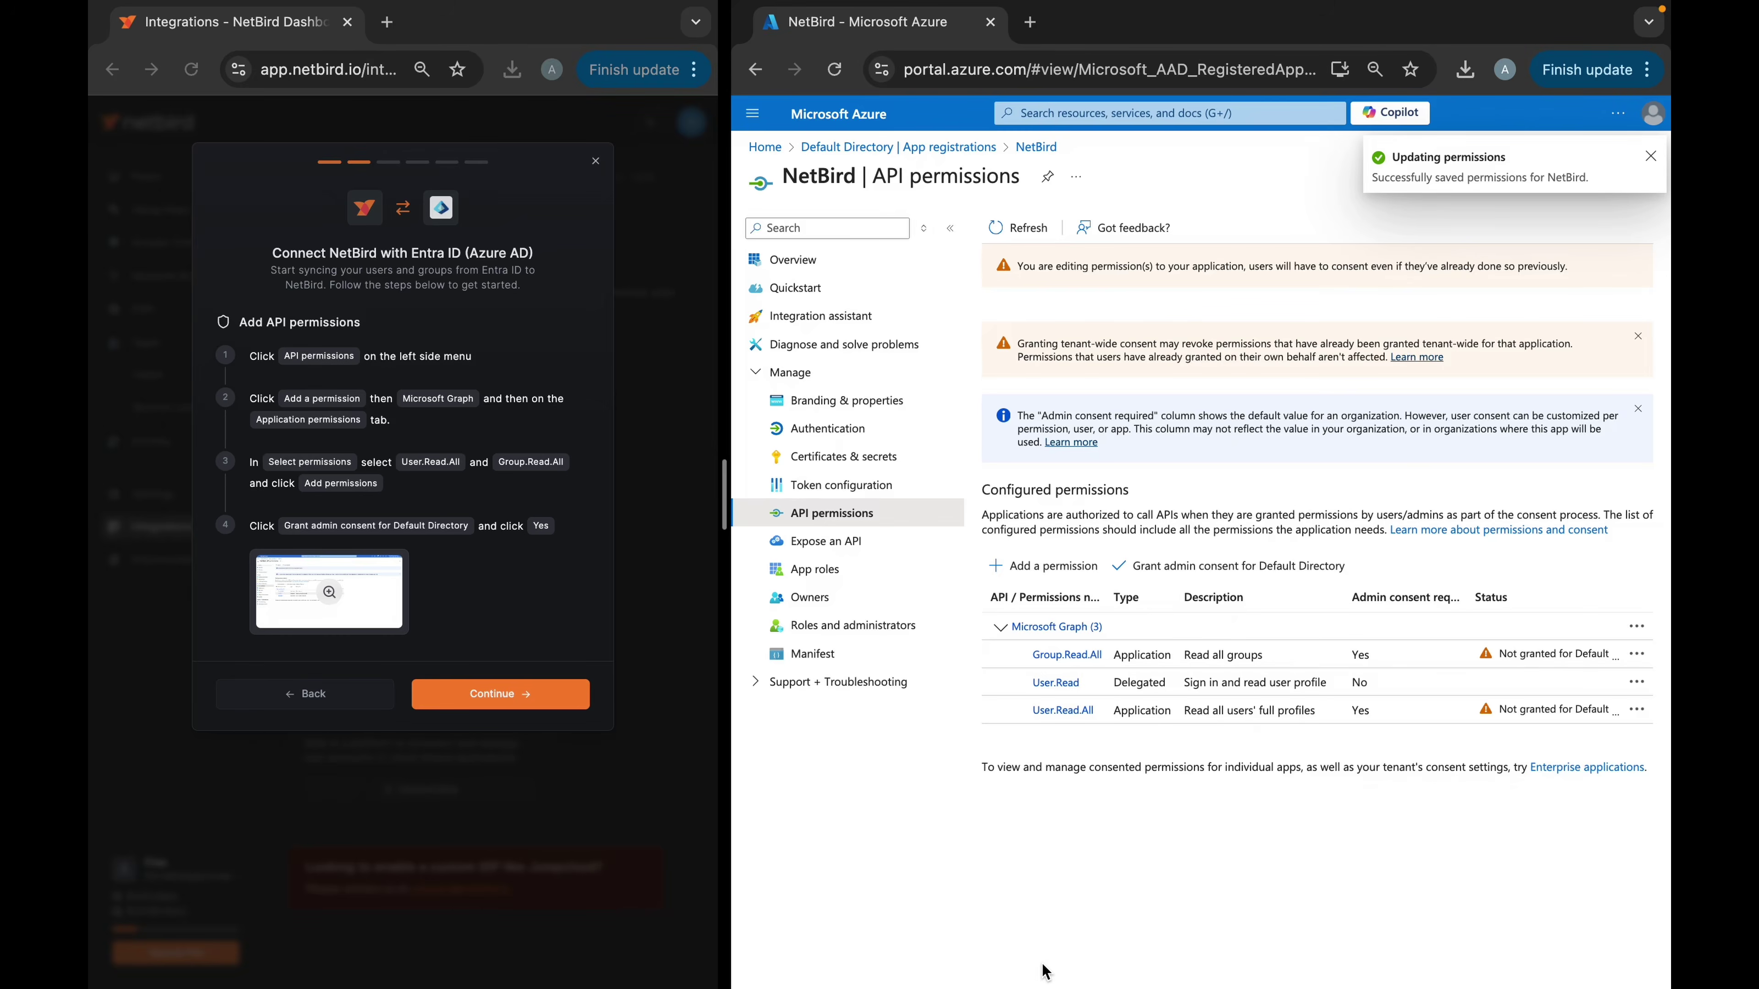
Step: Grant admin consent for Default Directory on the NetBird app's permissions and advance the NetBird setup guide to client secret generation
left_click(1201, 579)
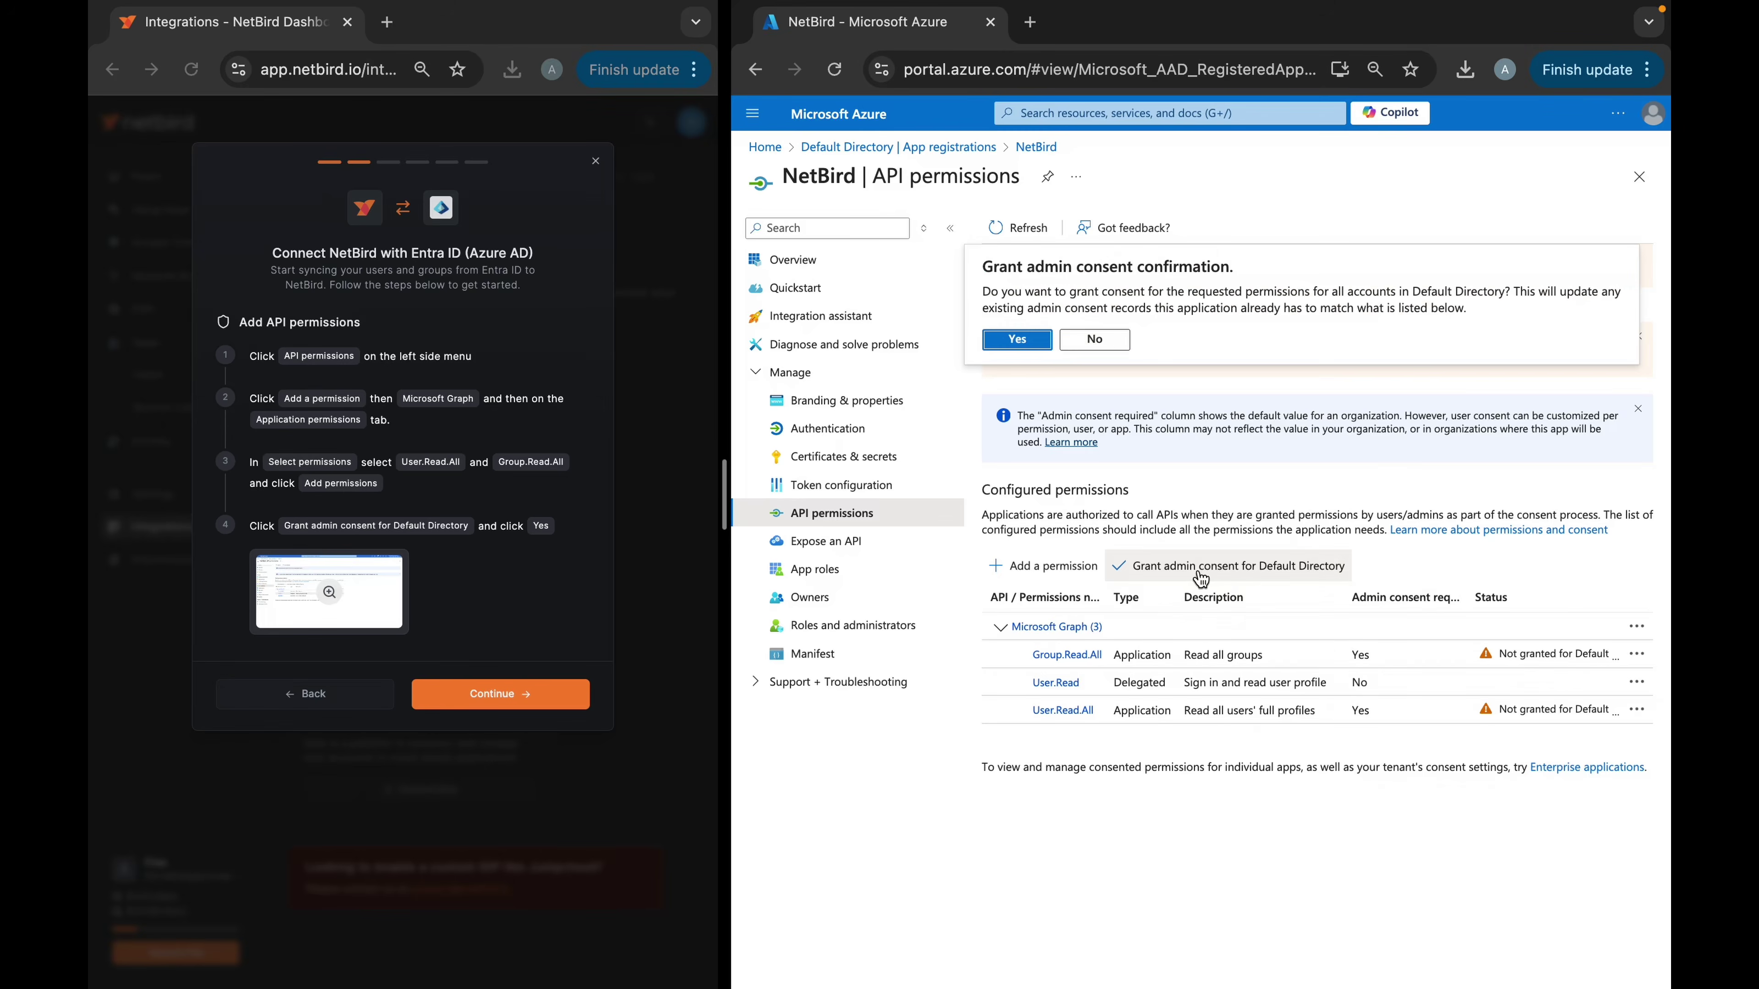
left_click(1019, 341)
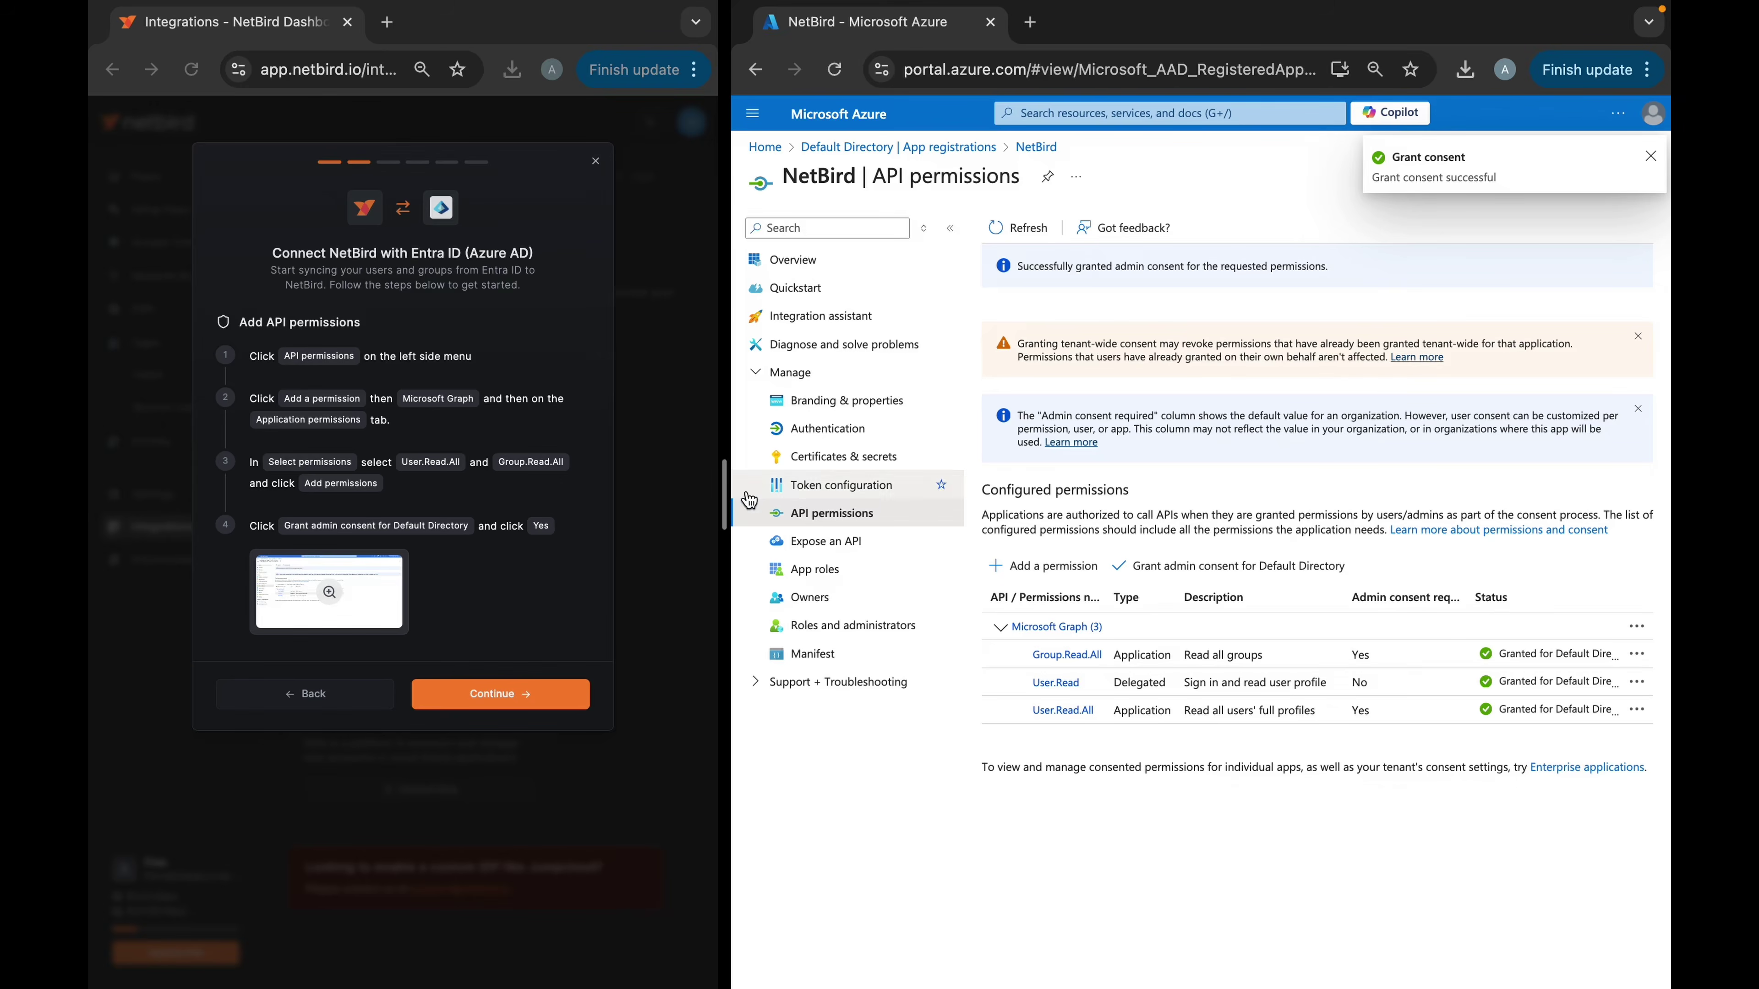
left_click(563, 701)
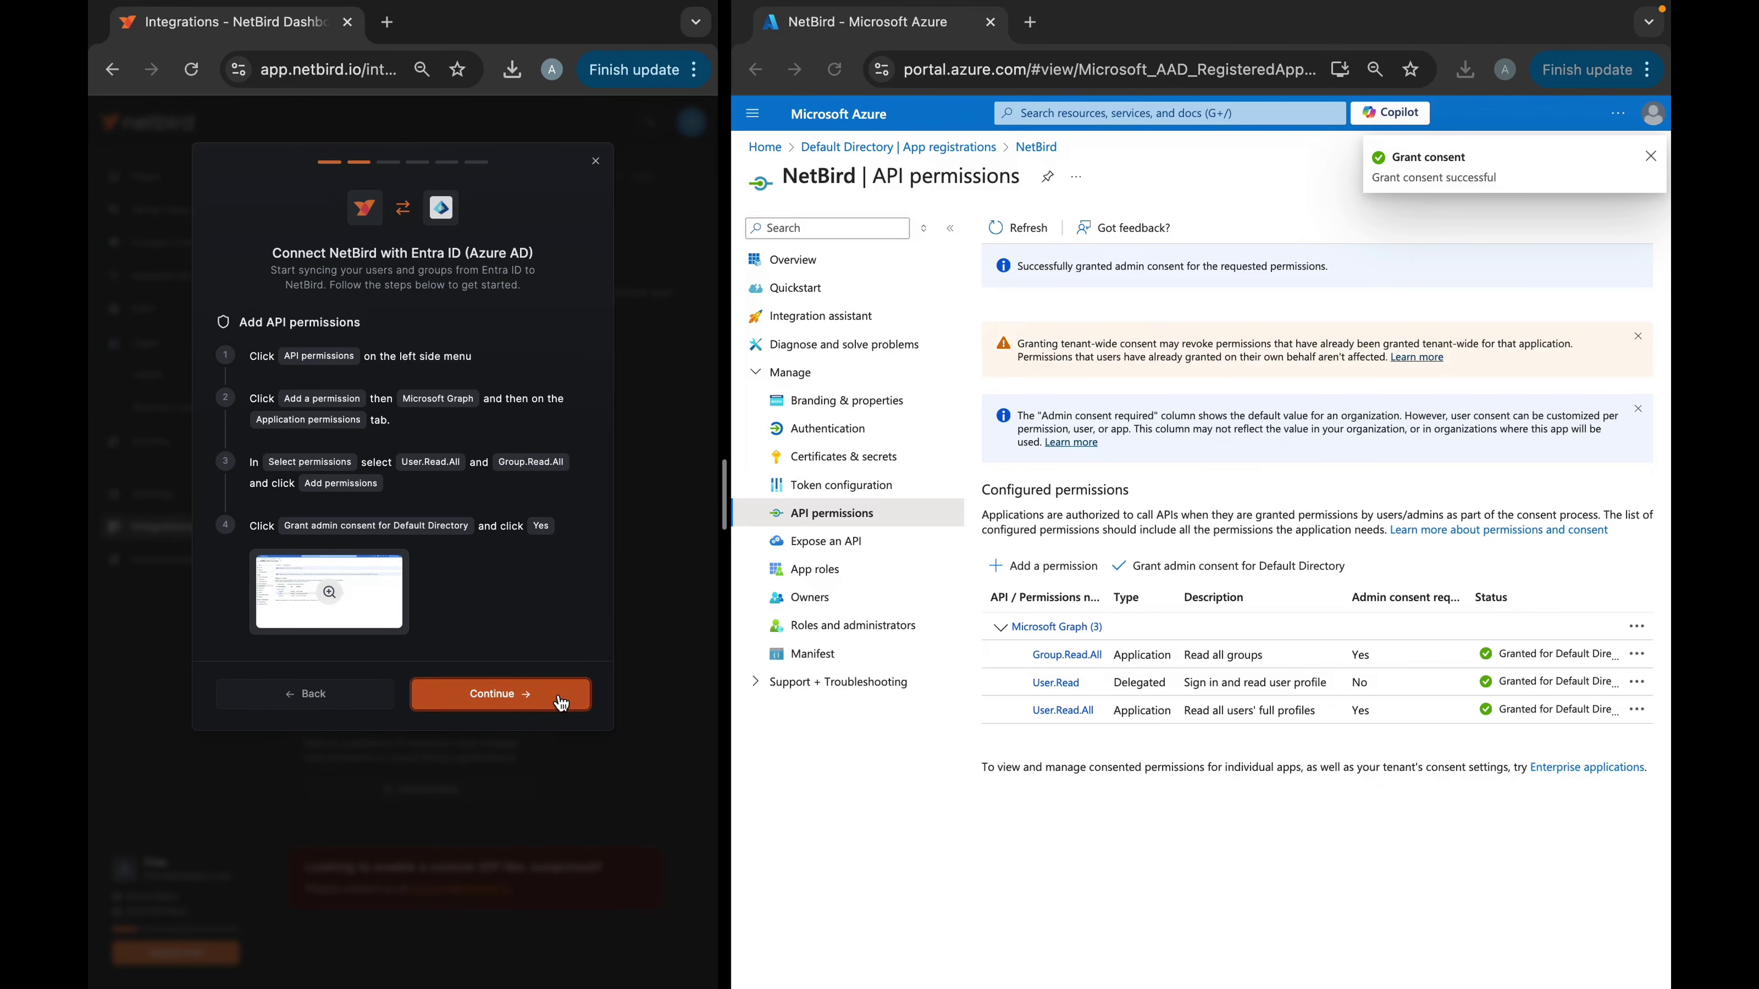
Step: Create a new client secret for the NetBird app with the description NetBird and the recommended 180 days (6 months) expiry
left_click(922, 459)
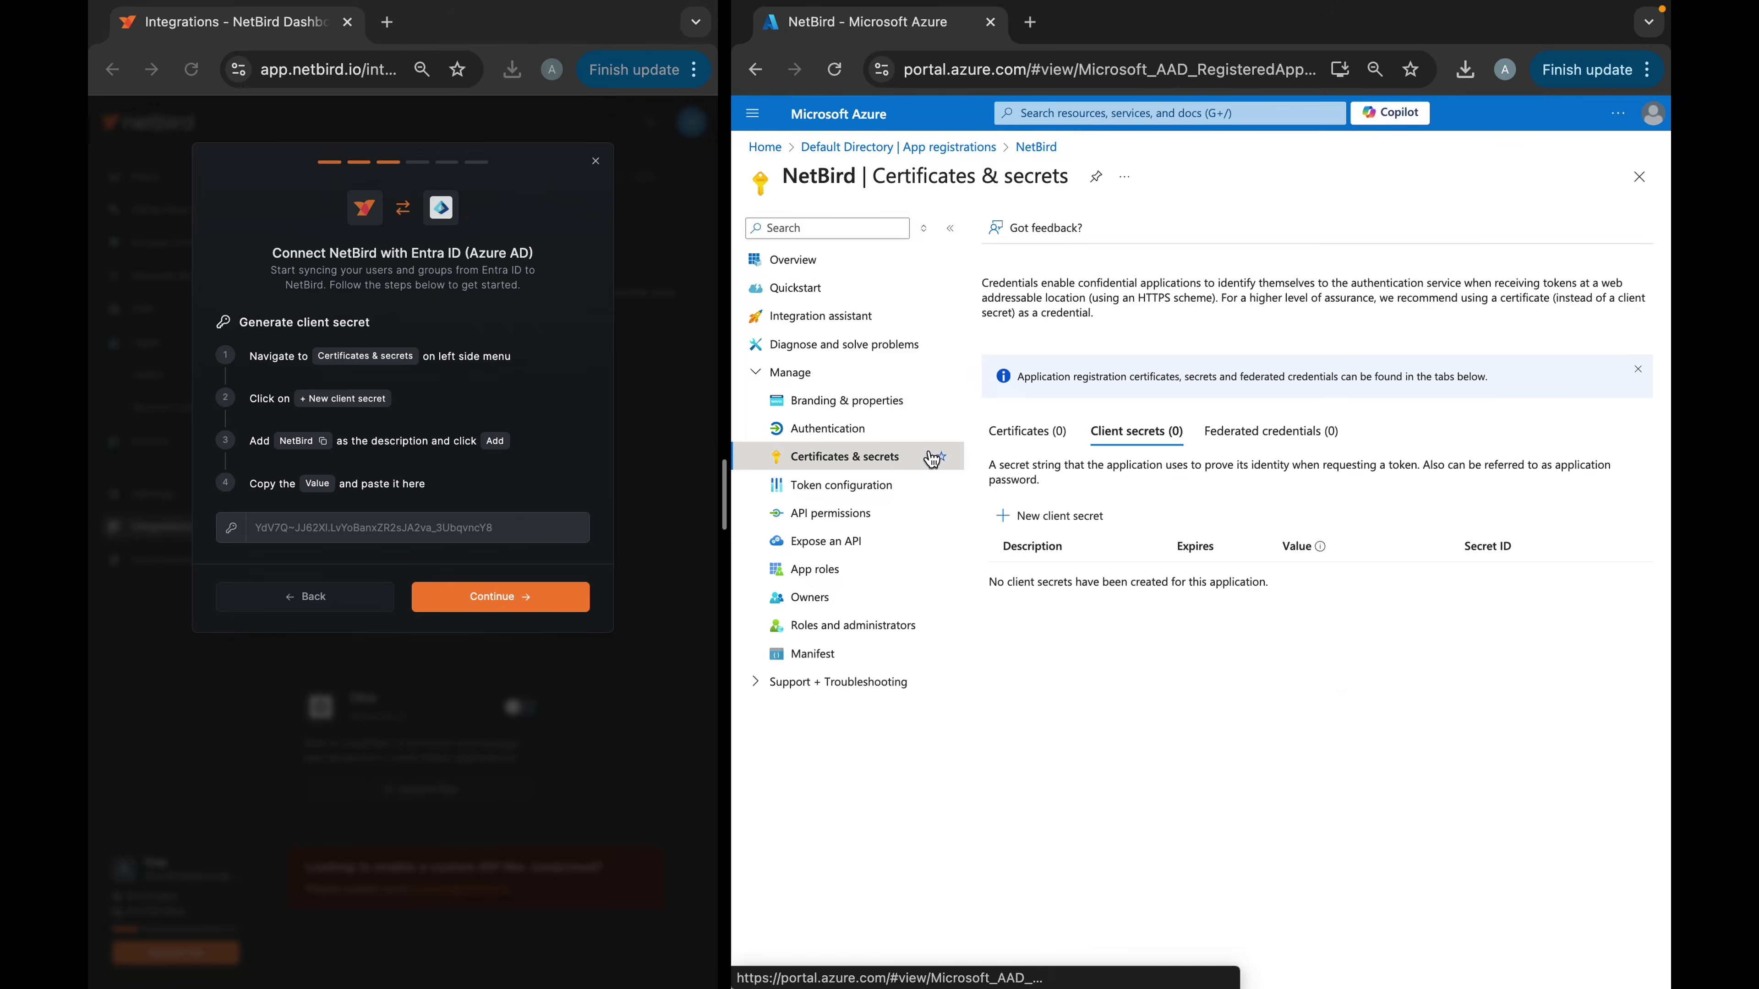
left_click(1062, 518)
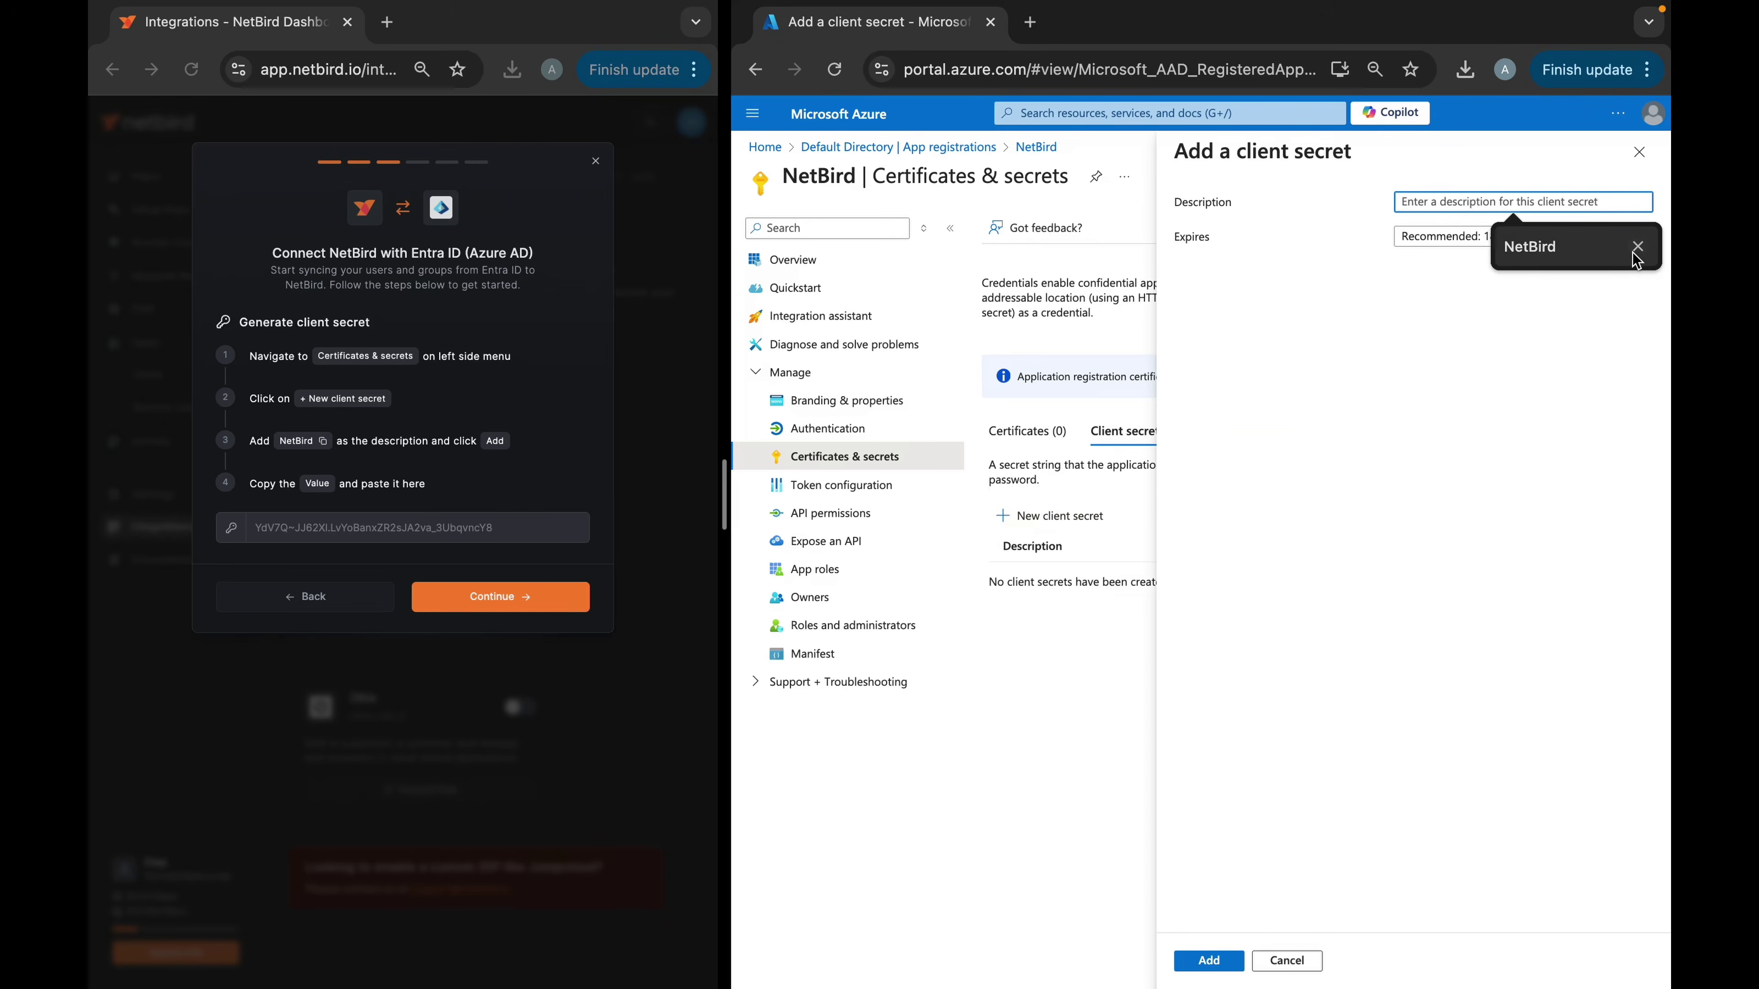
left_click(1557, 248)
left_click(1591, 240)
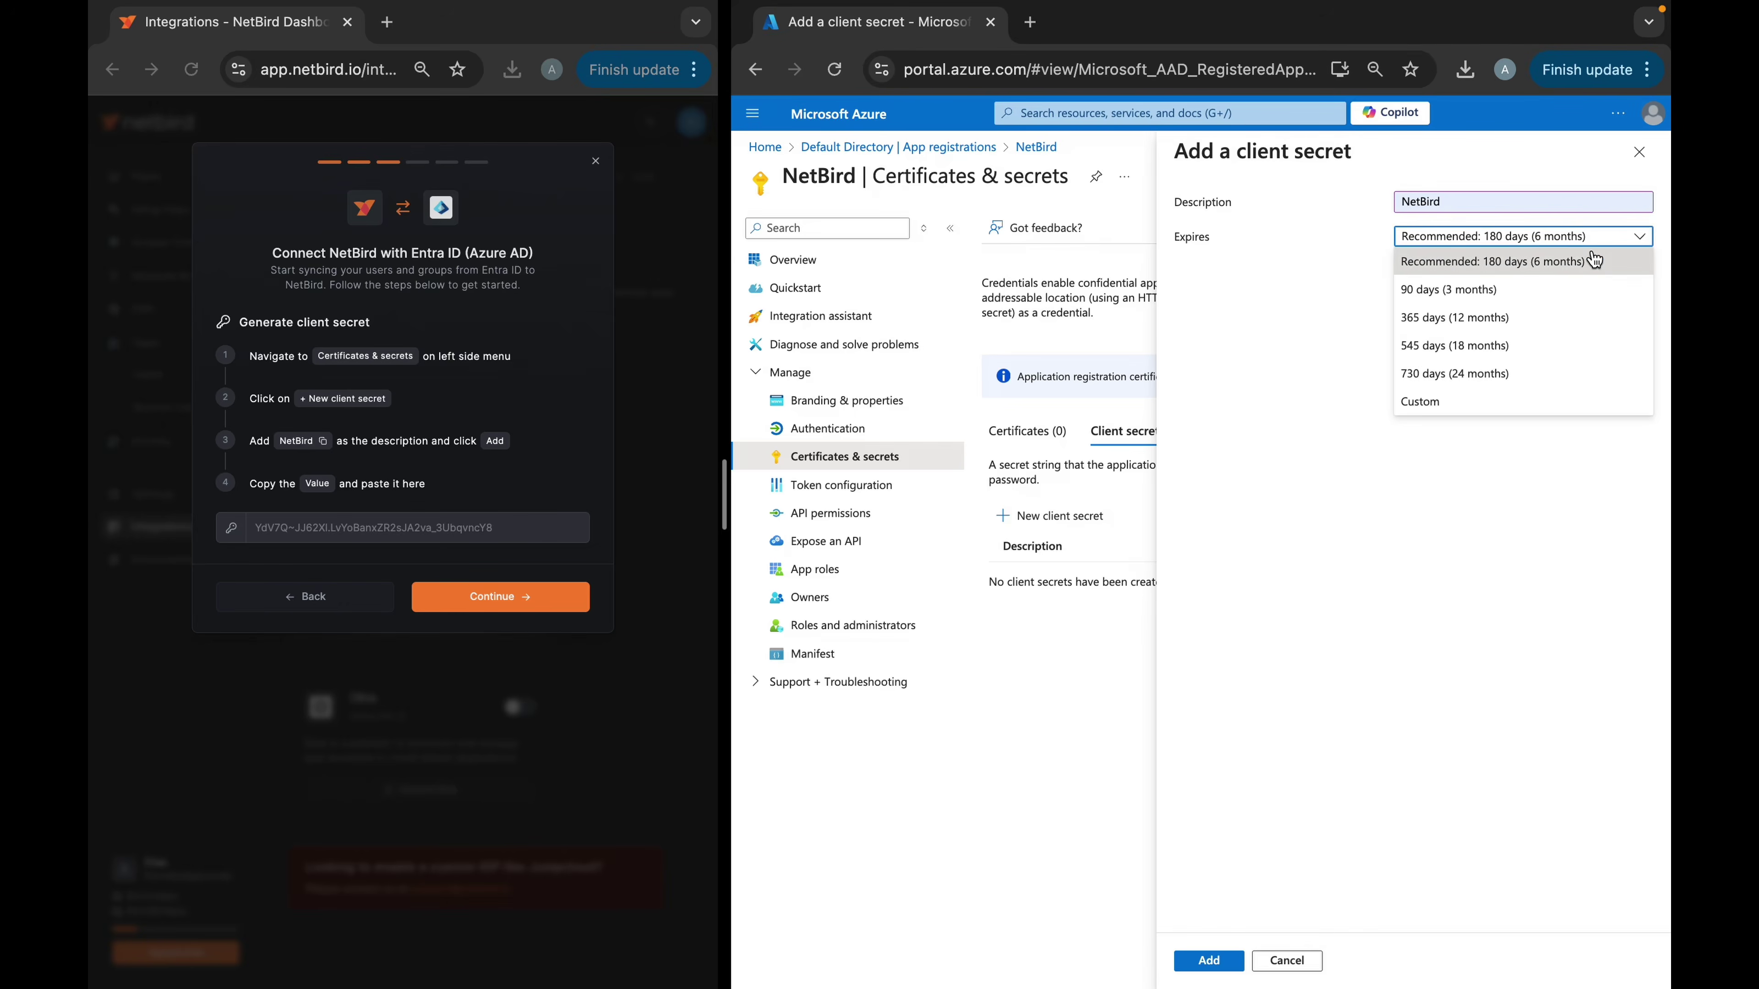
left_click(1596, 265)
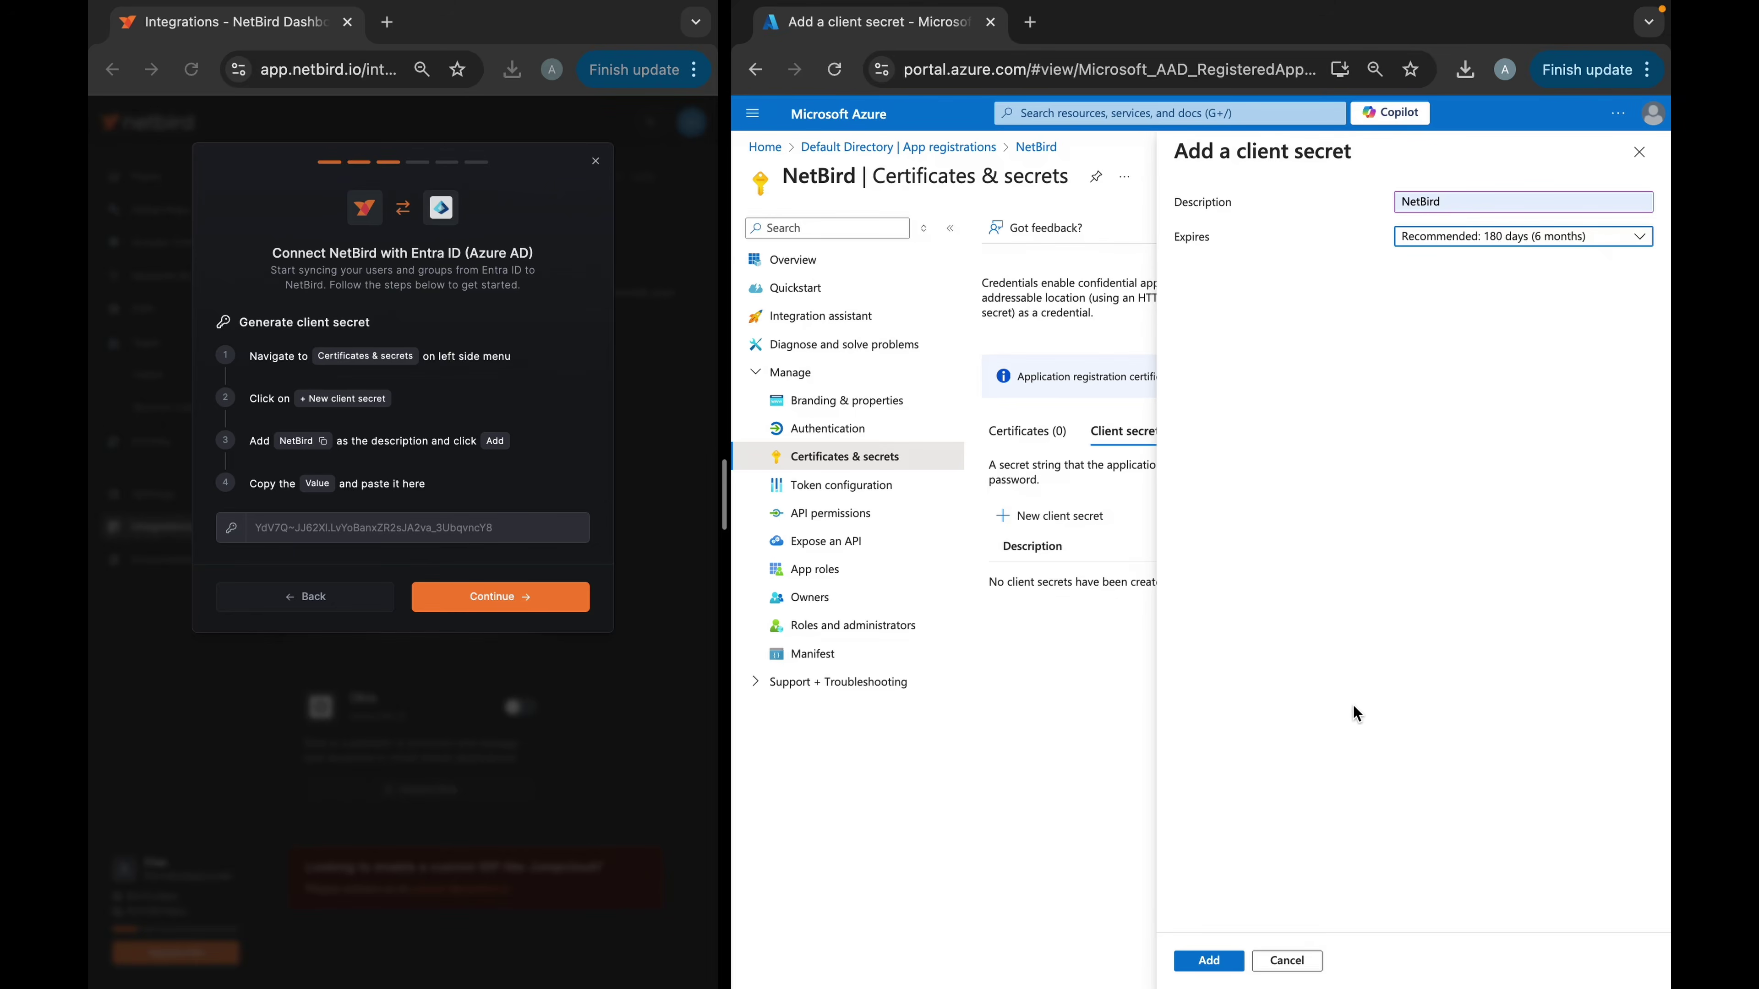
left_click(1211, 962)
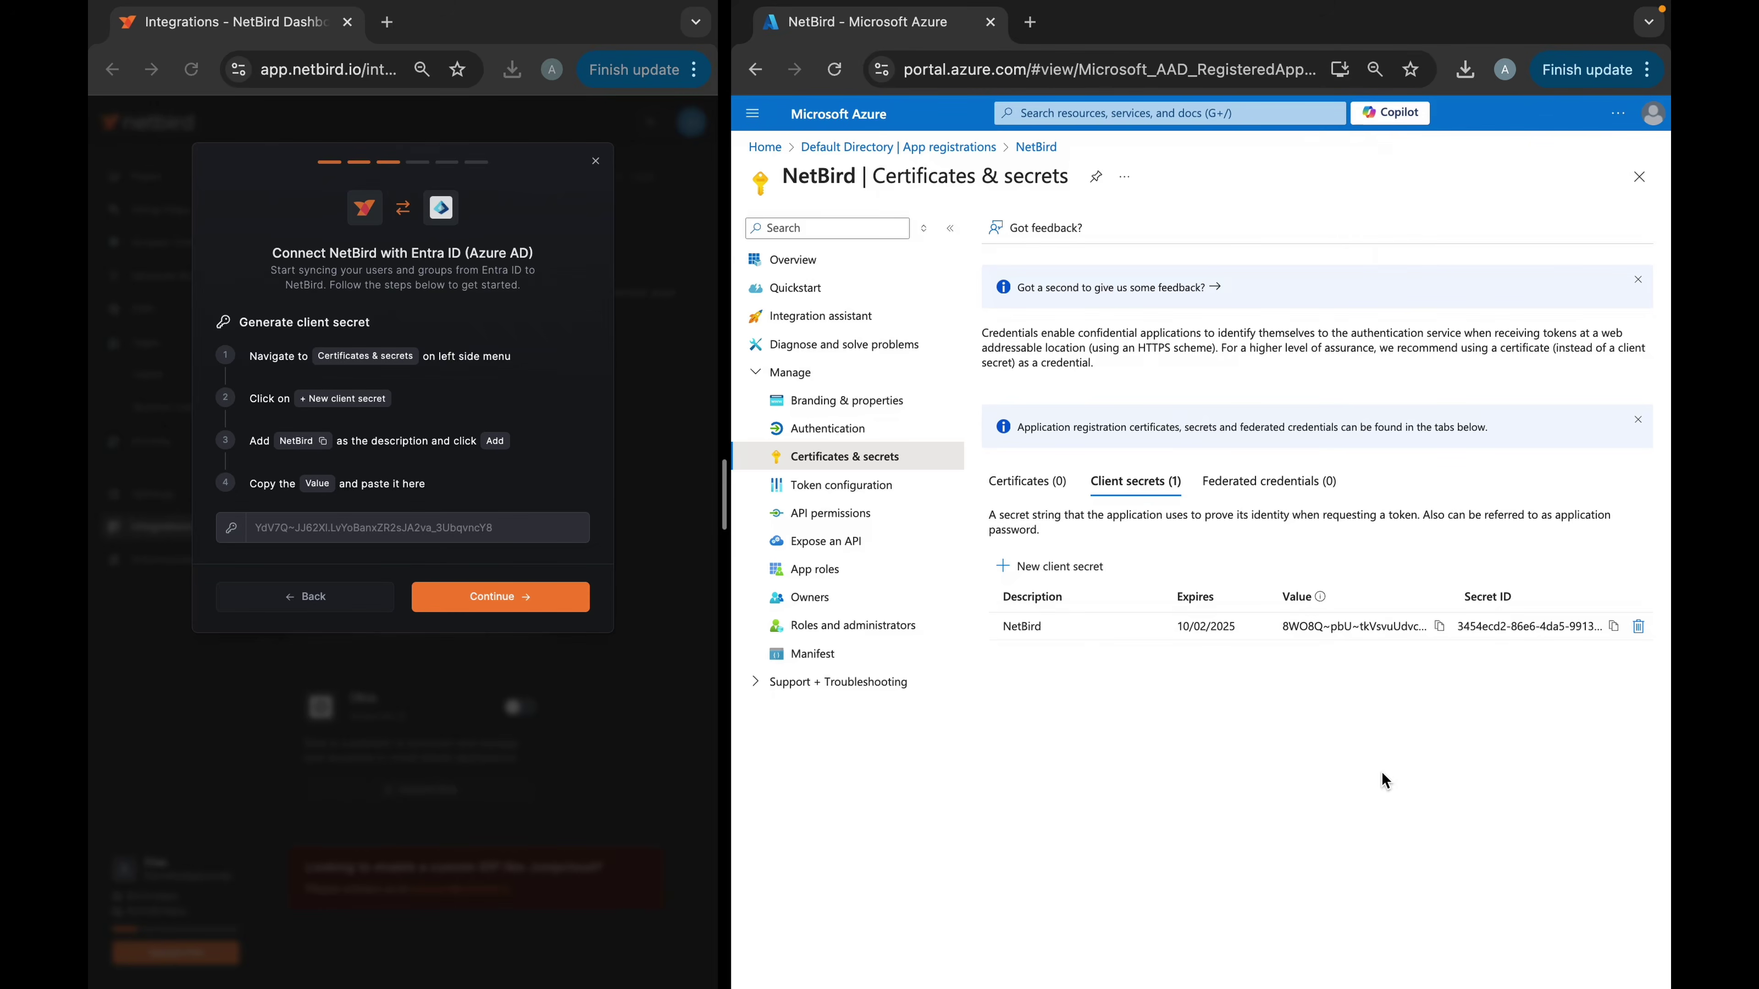
Step: Copy the new client secret's value into the client secret field of the NetBird setup guide and continue
left_click(1440, 627)
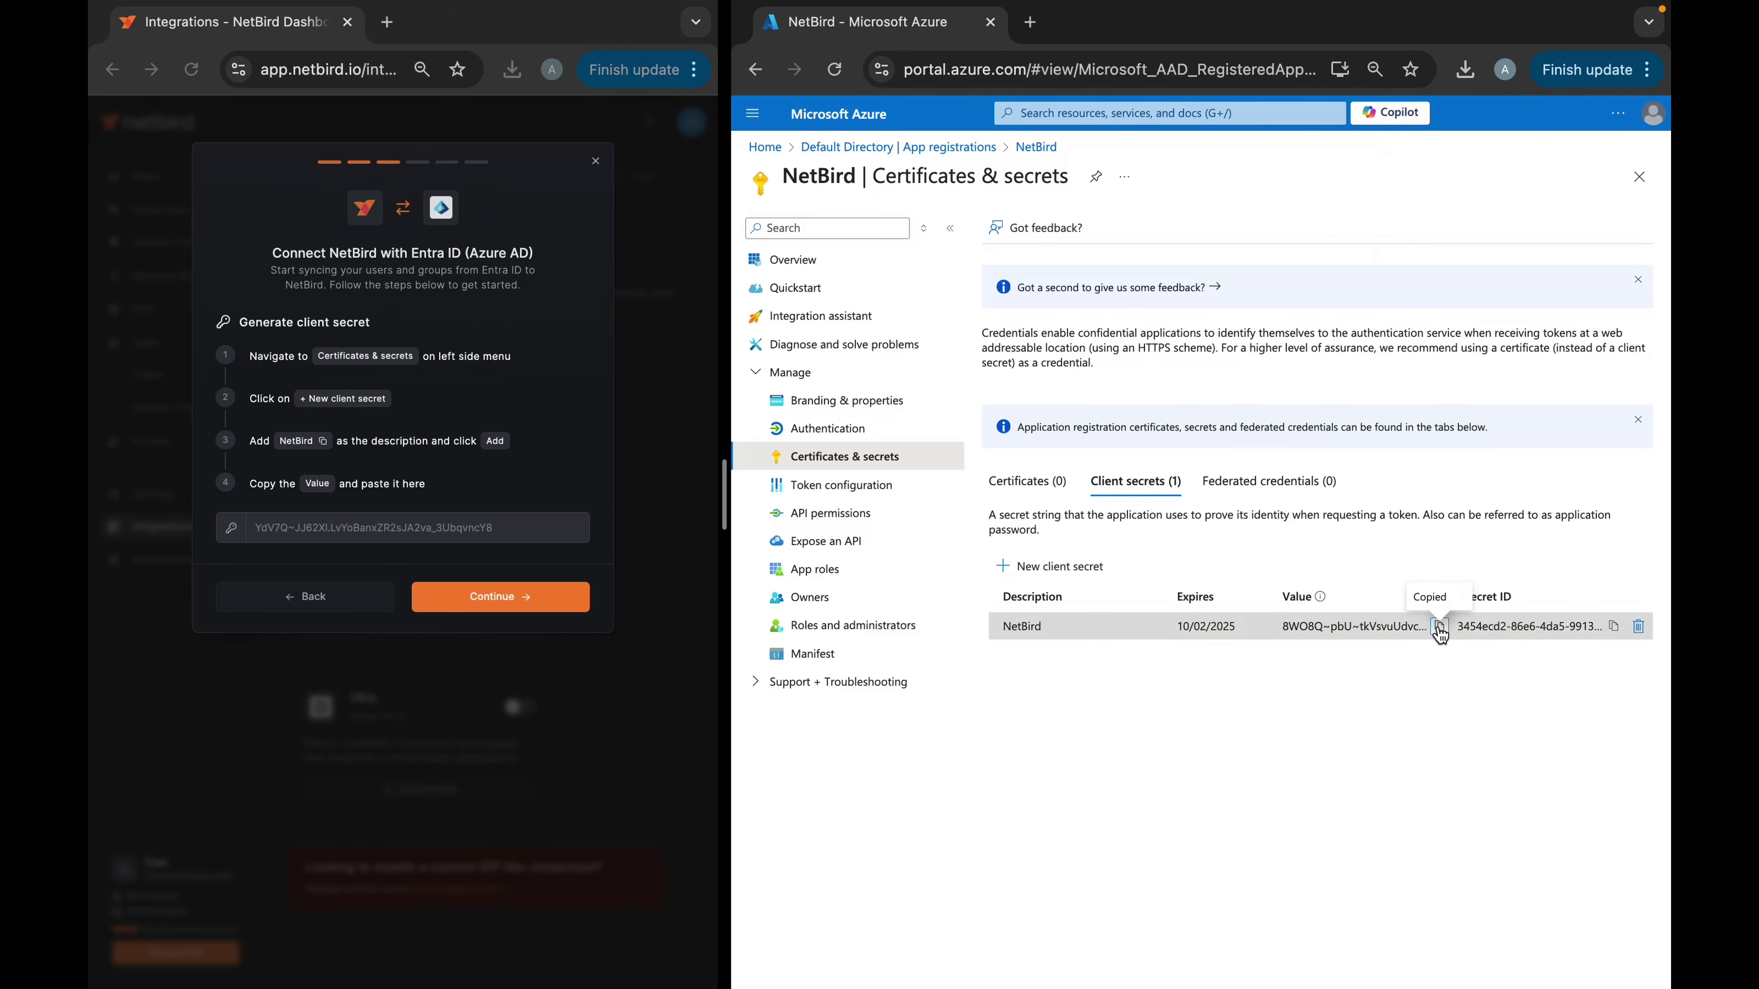
left_click(540, 521)
key("ctrl+v")
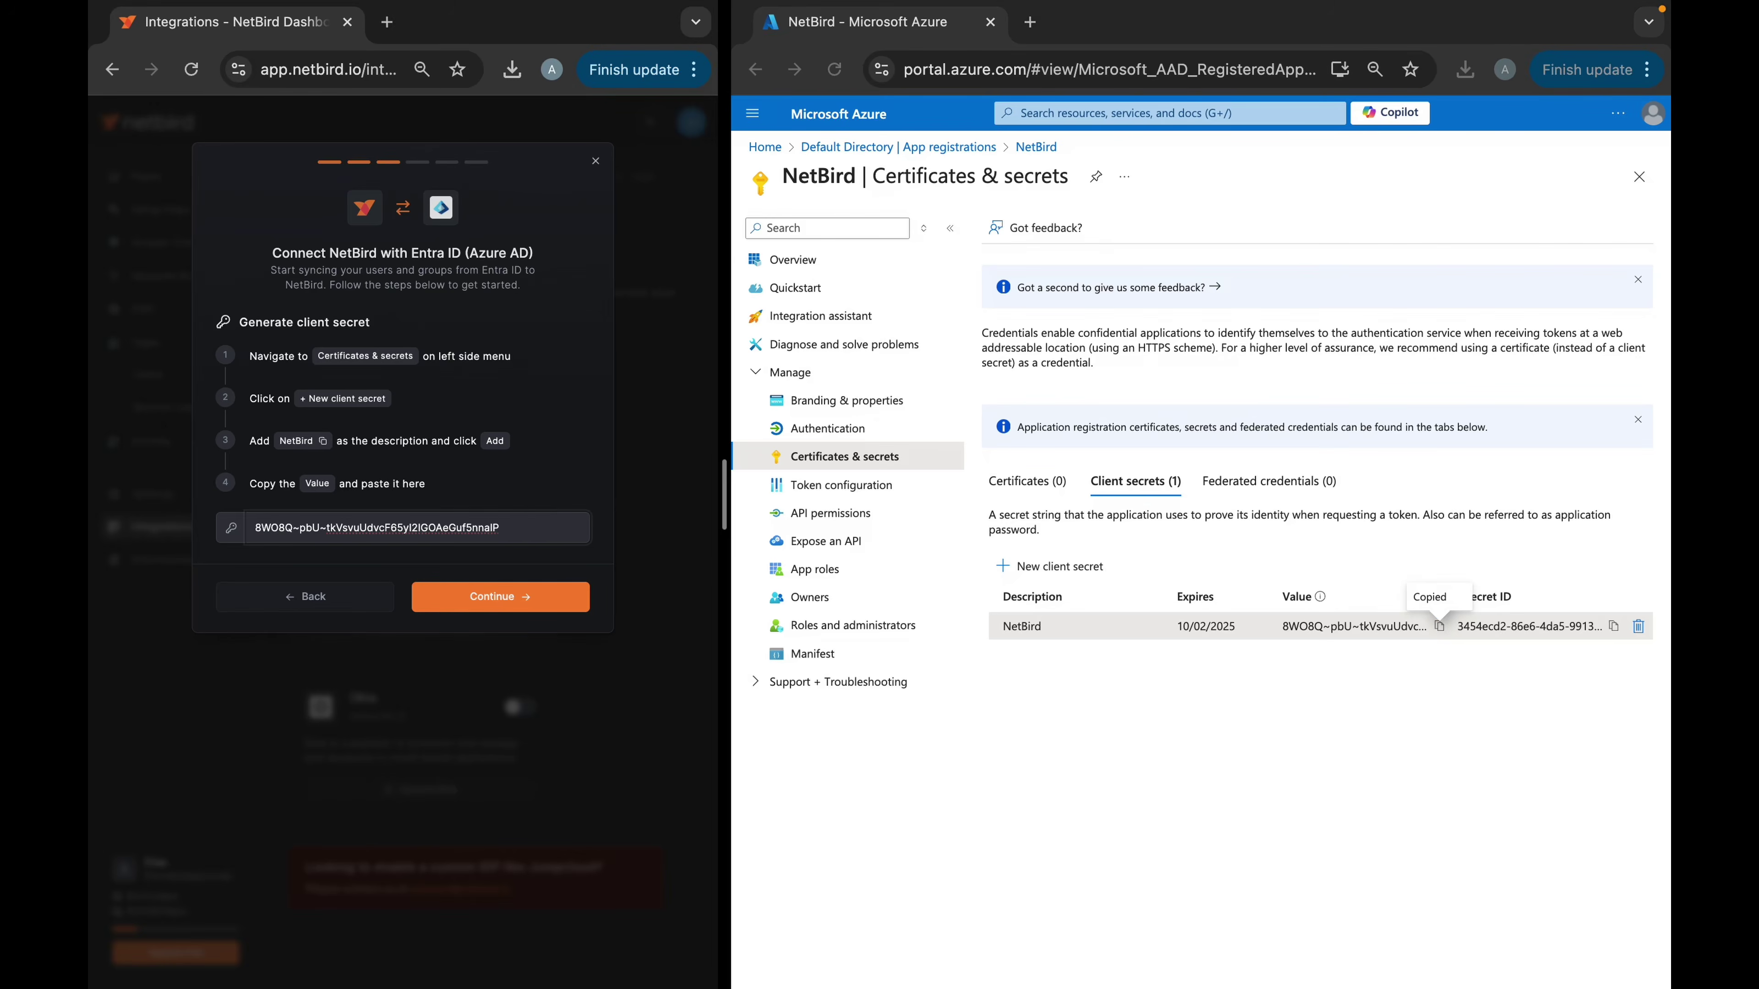
left_click(560, 594)
Step: Follow the guide's All applications link, move the Azure page into the Azure browser window, and display the NetBird app's overview
left_click(388, 365)
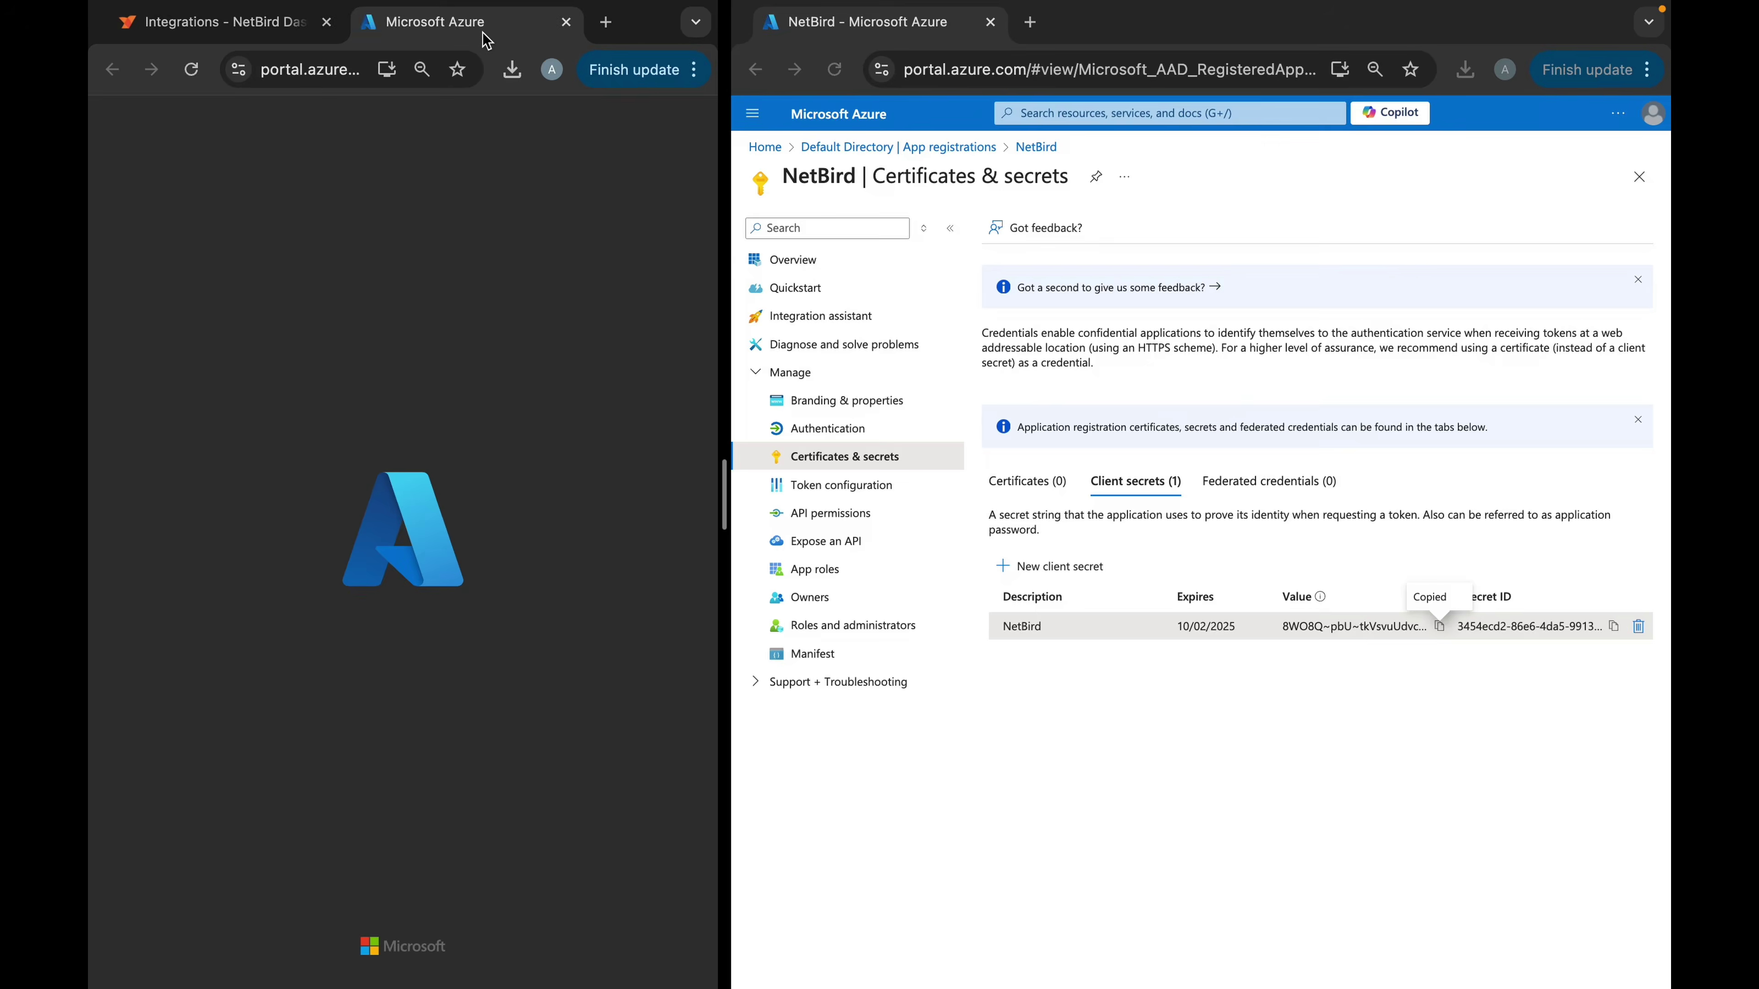
left_click_drag(478, 22, 896, 52)
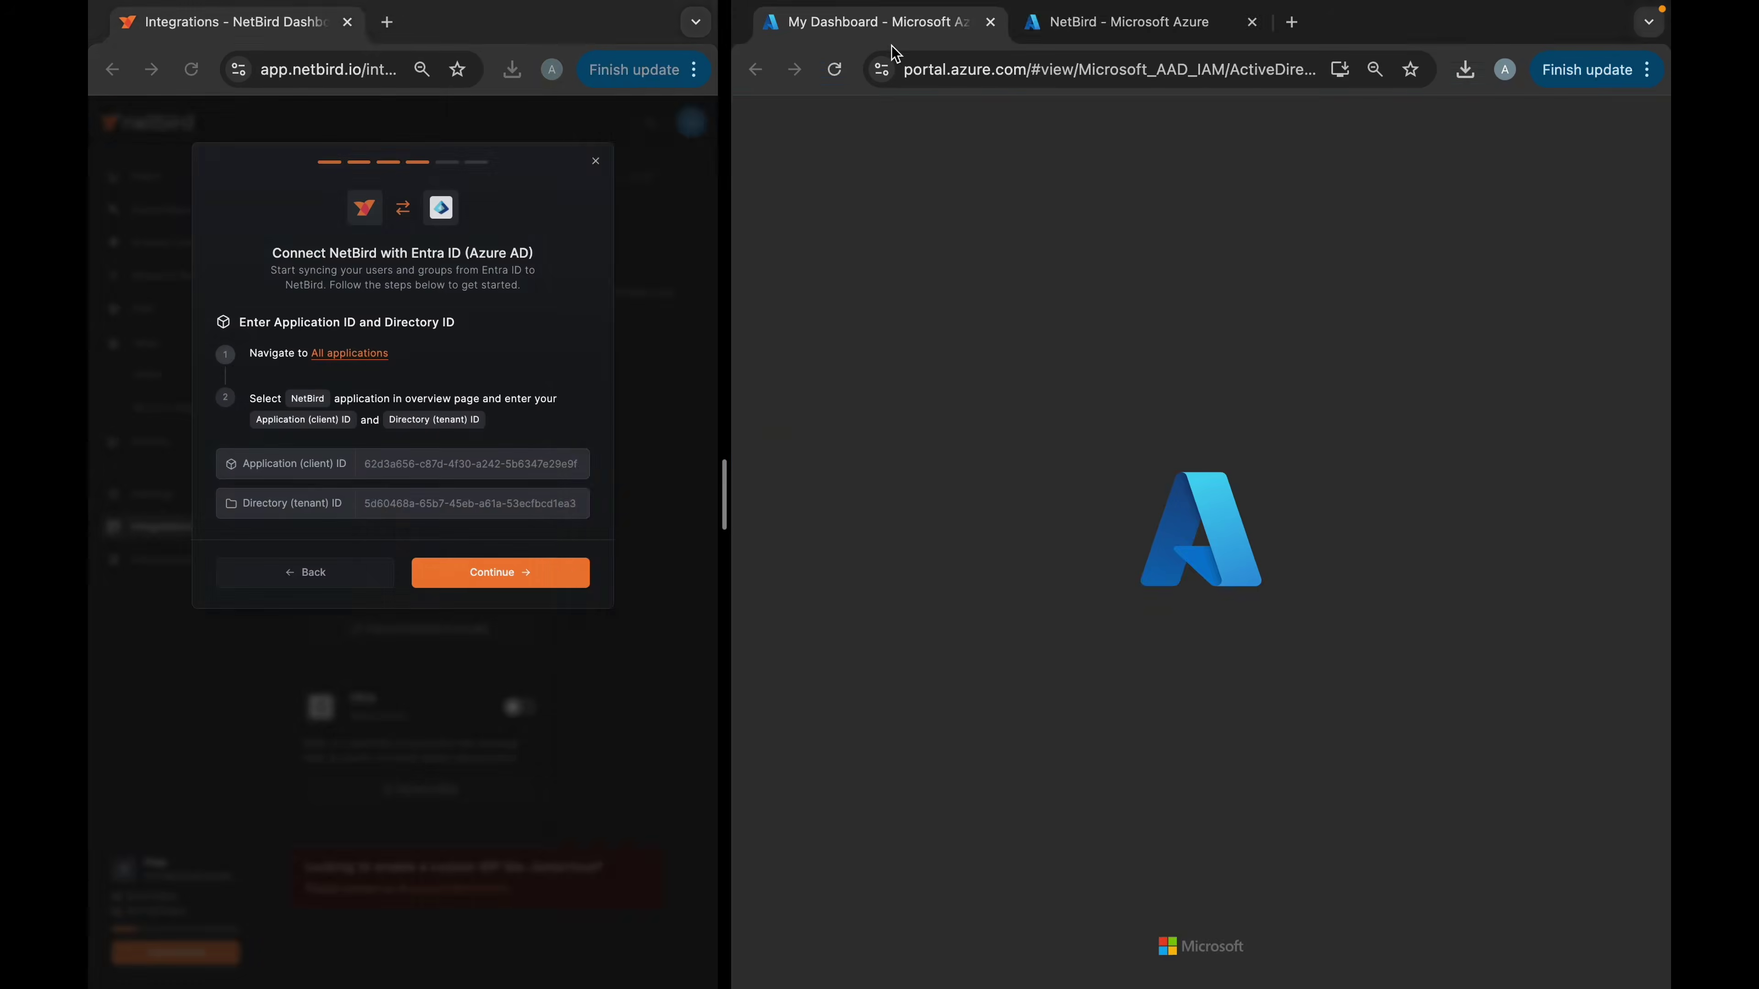
left_click(1046, 519)
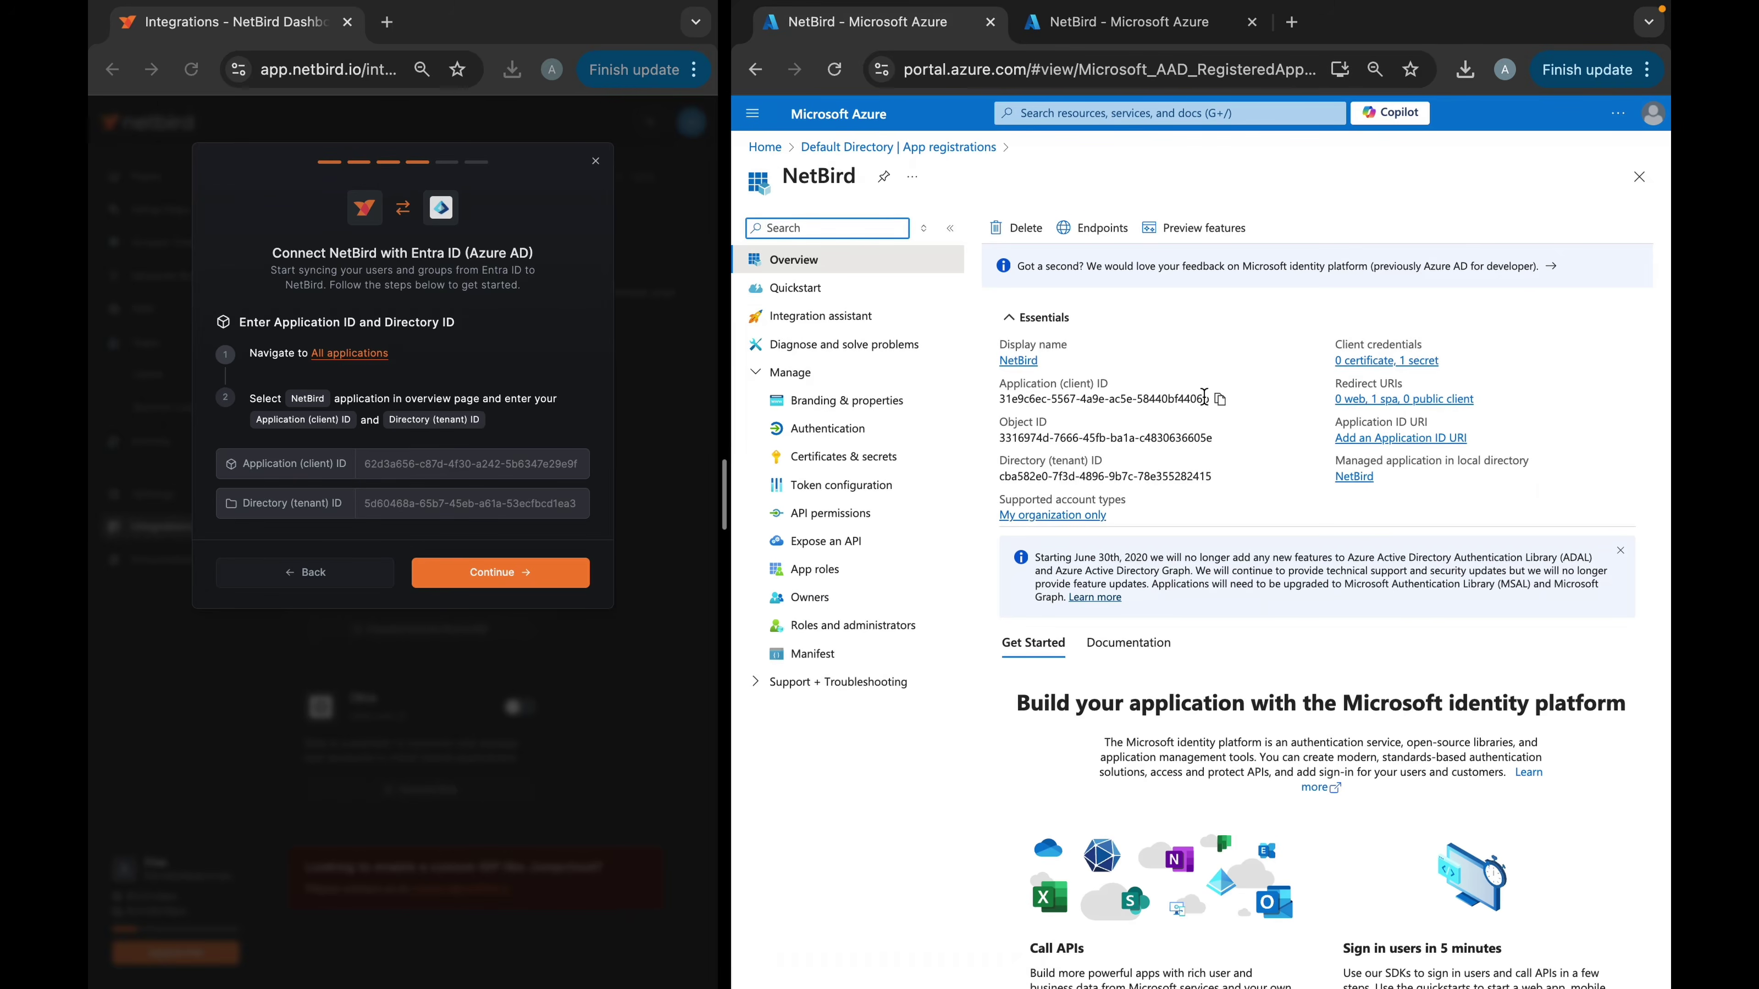
Step: Copy the Application (client) ID and Directory (tenant) ID from the app overview into the NetBird setup guide and continue
left_click(1220, 400)
left_click(424, 460)
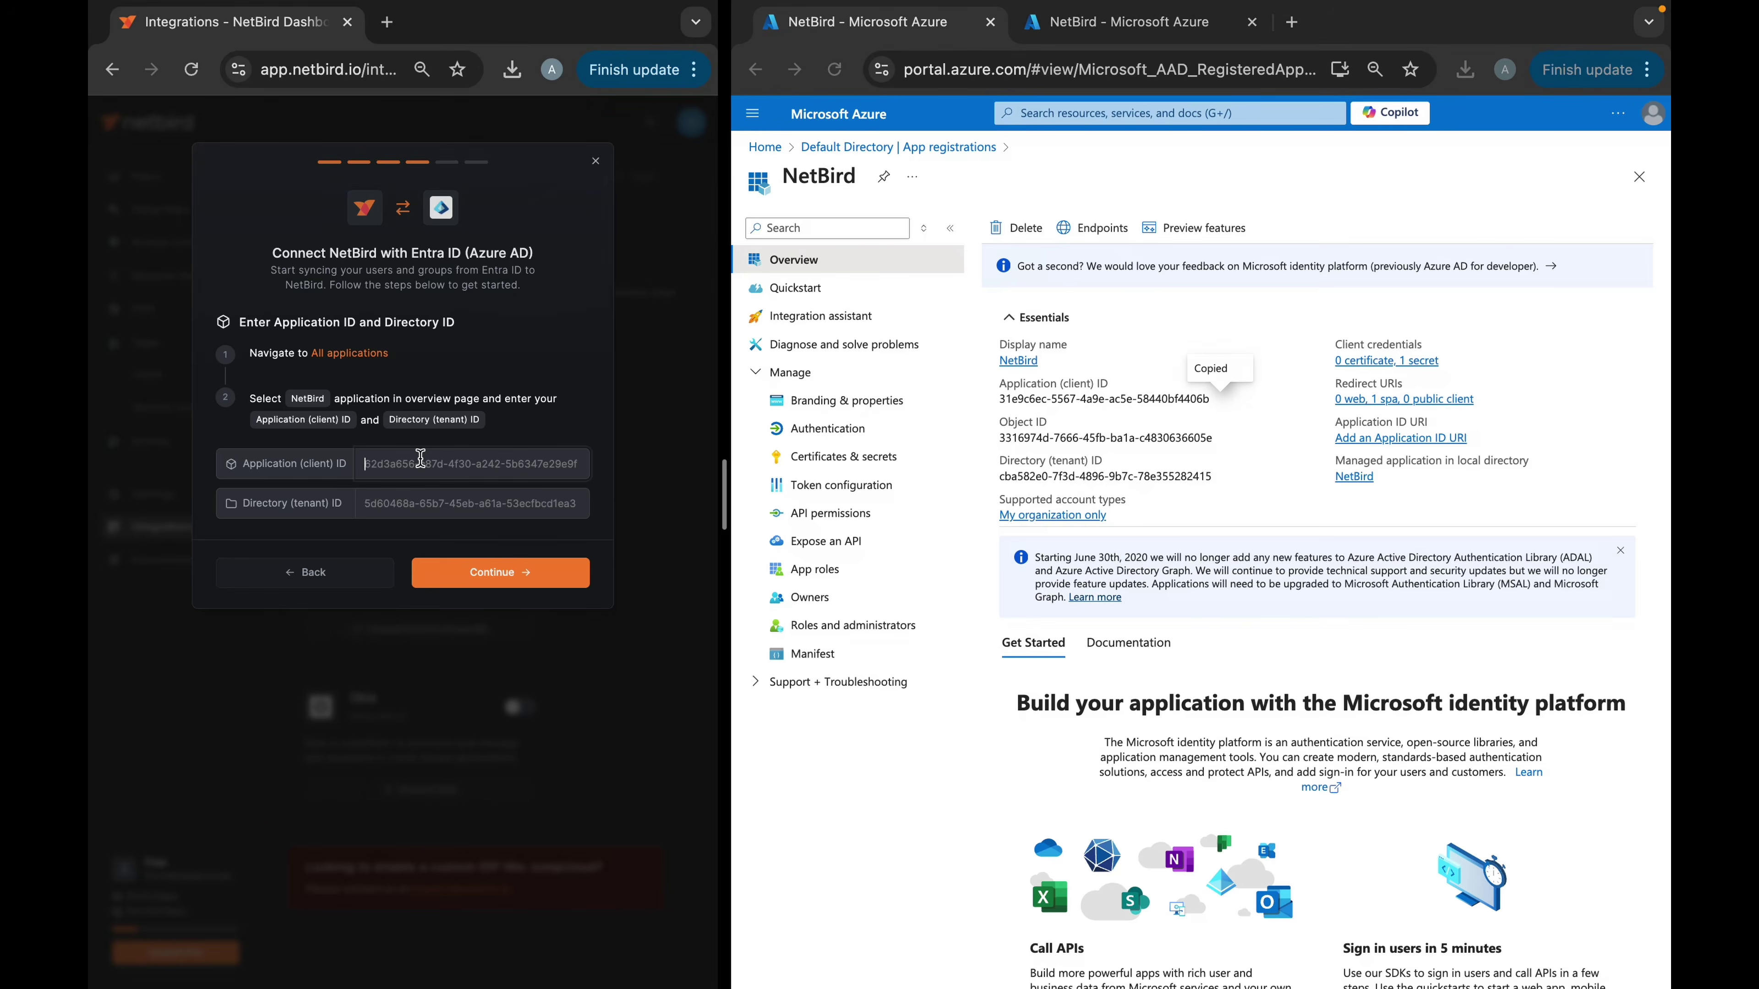
key("super+v")
left_click(1224, 477)
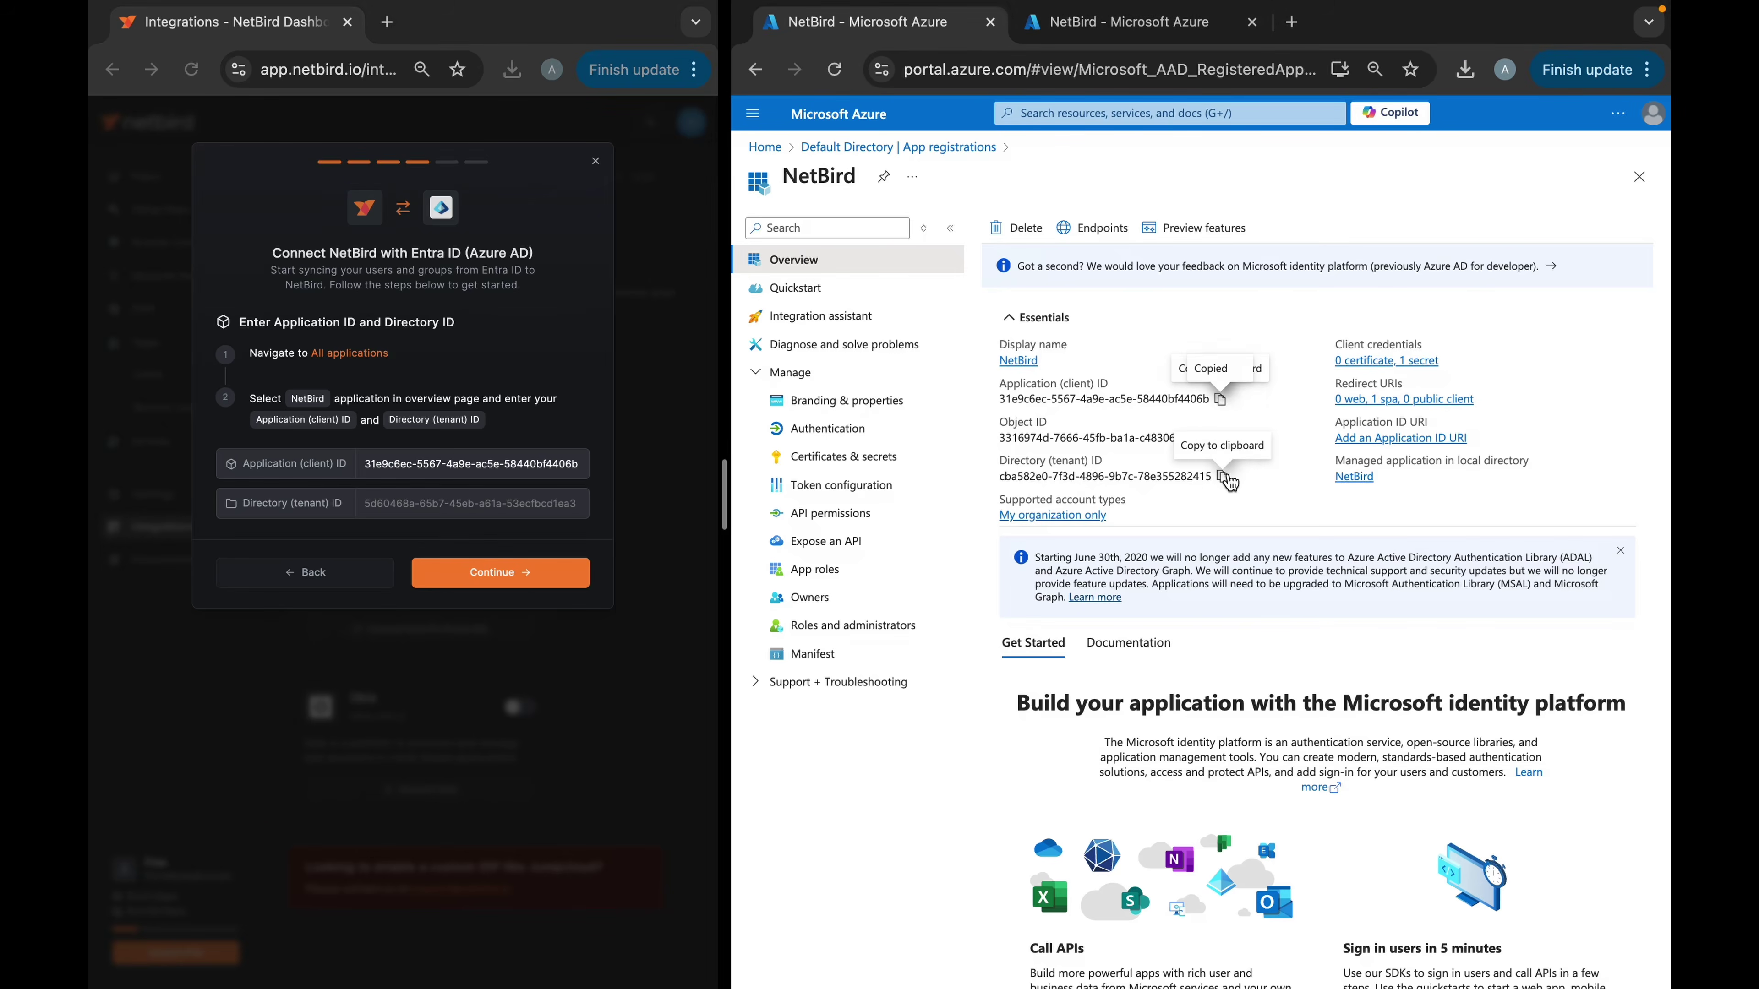
left_click(463, 502)
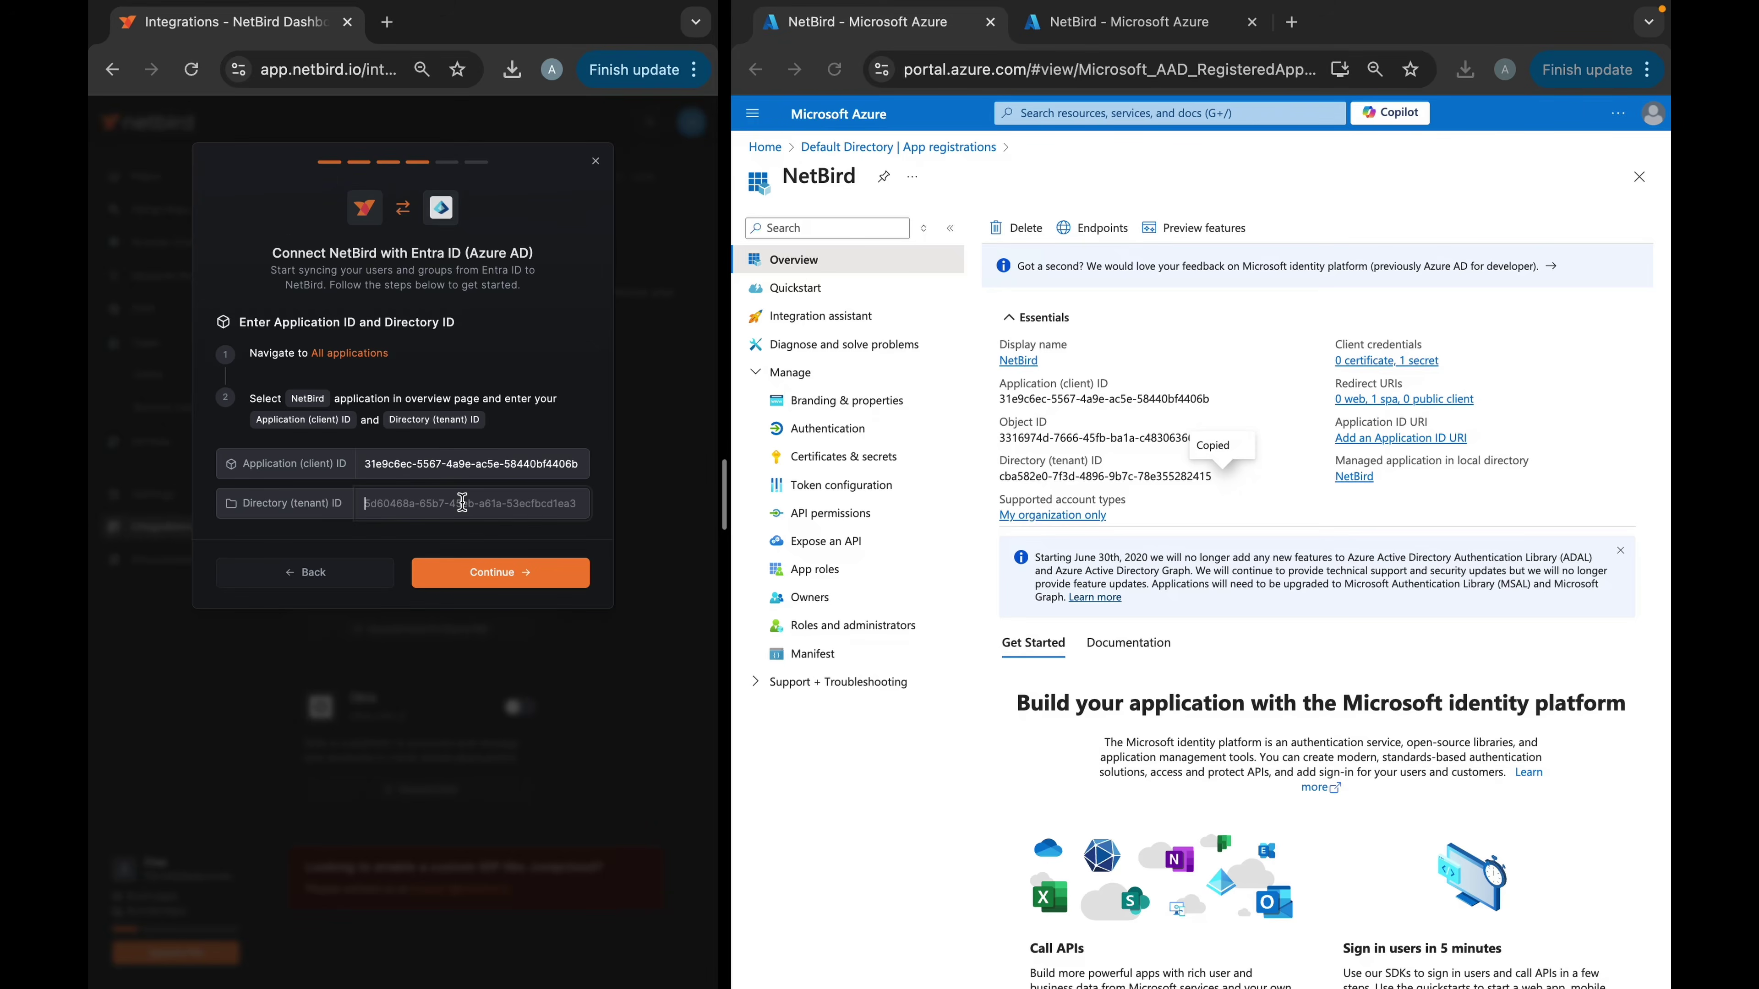
key("super+v")
left_click(501, 573)
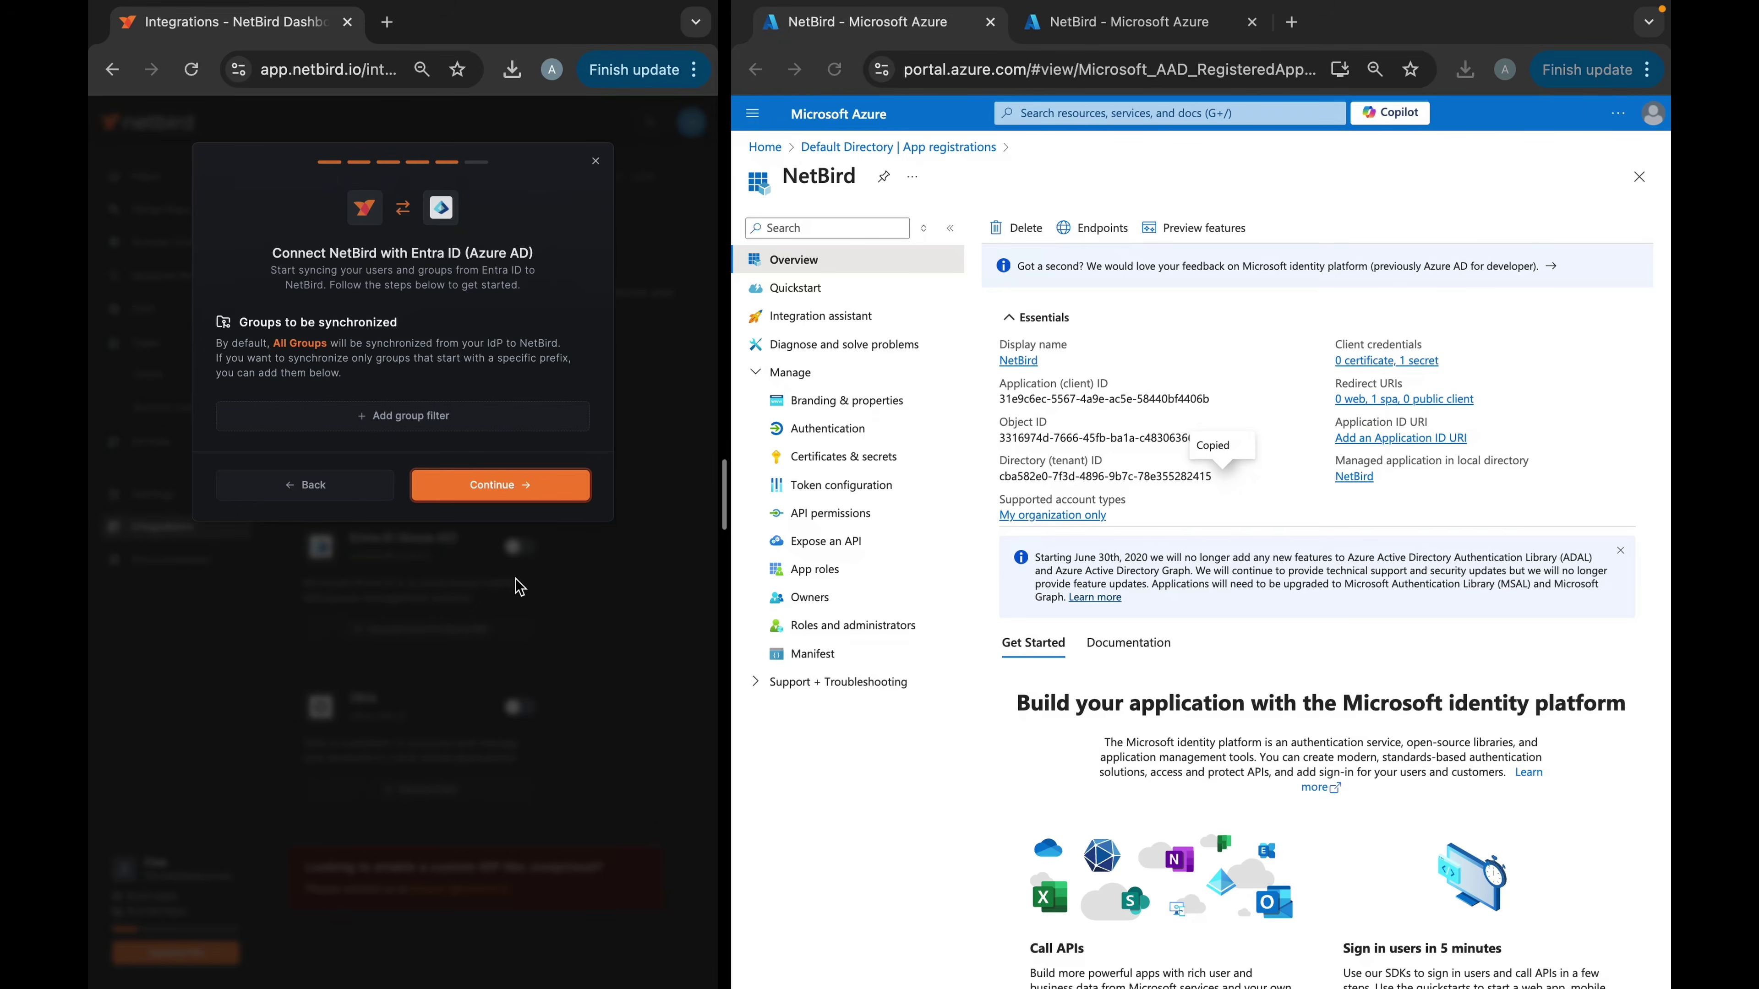
Step: Search the Azure portal for "grou" and open the list of all groups
left_click(1170, 112)
type("grou")
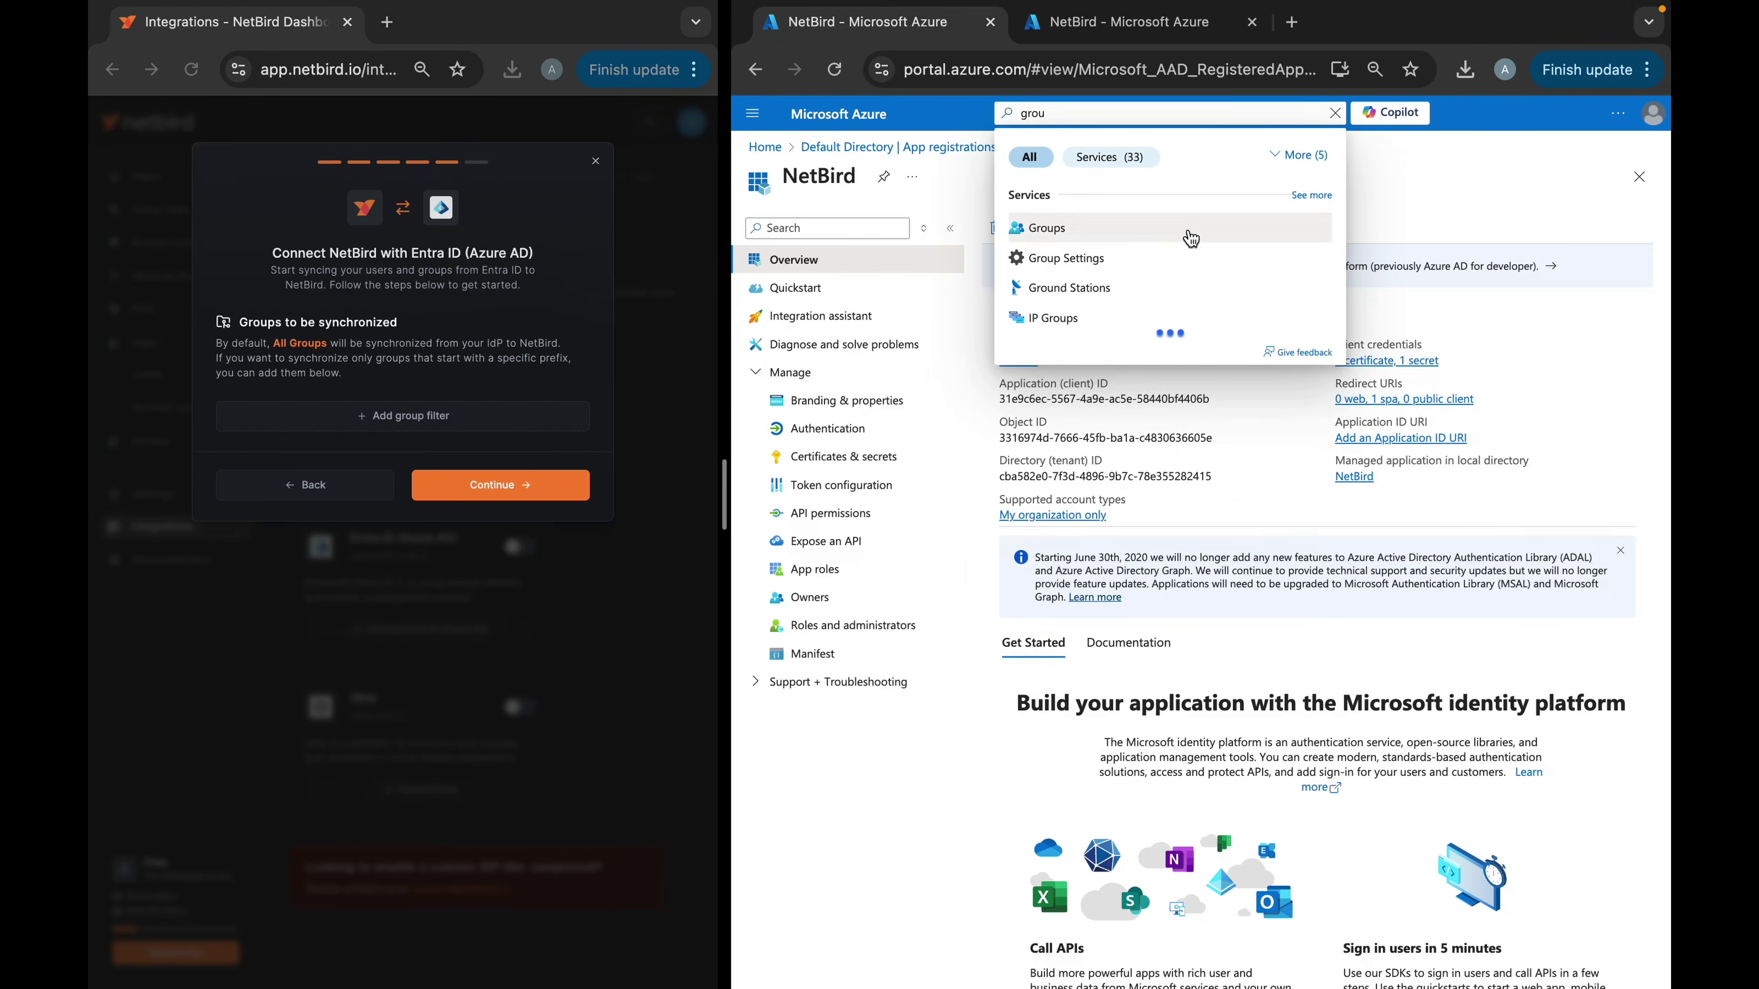
left_click(1185, 238)
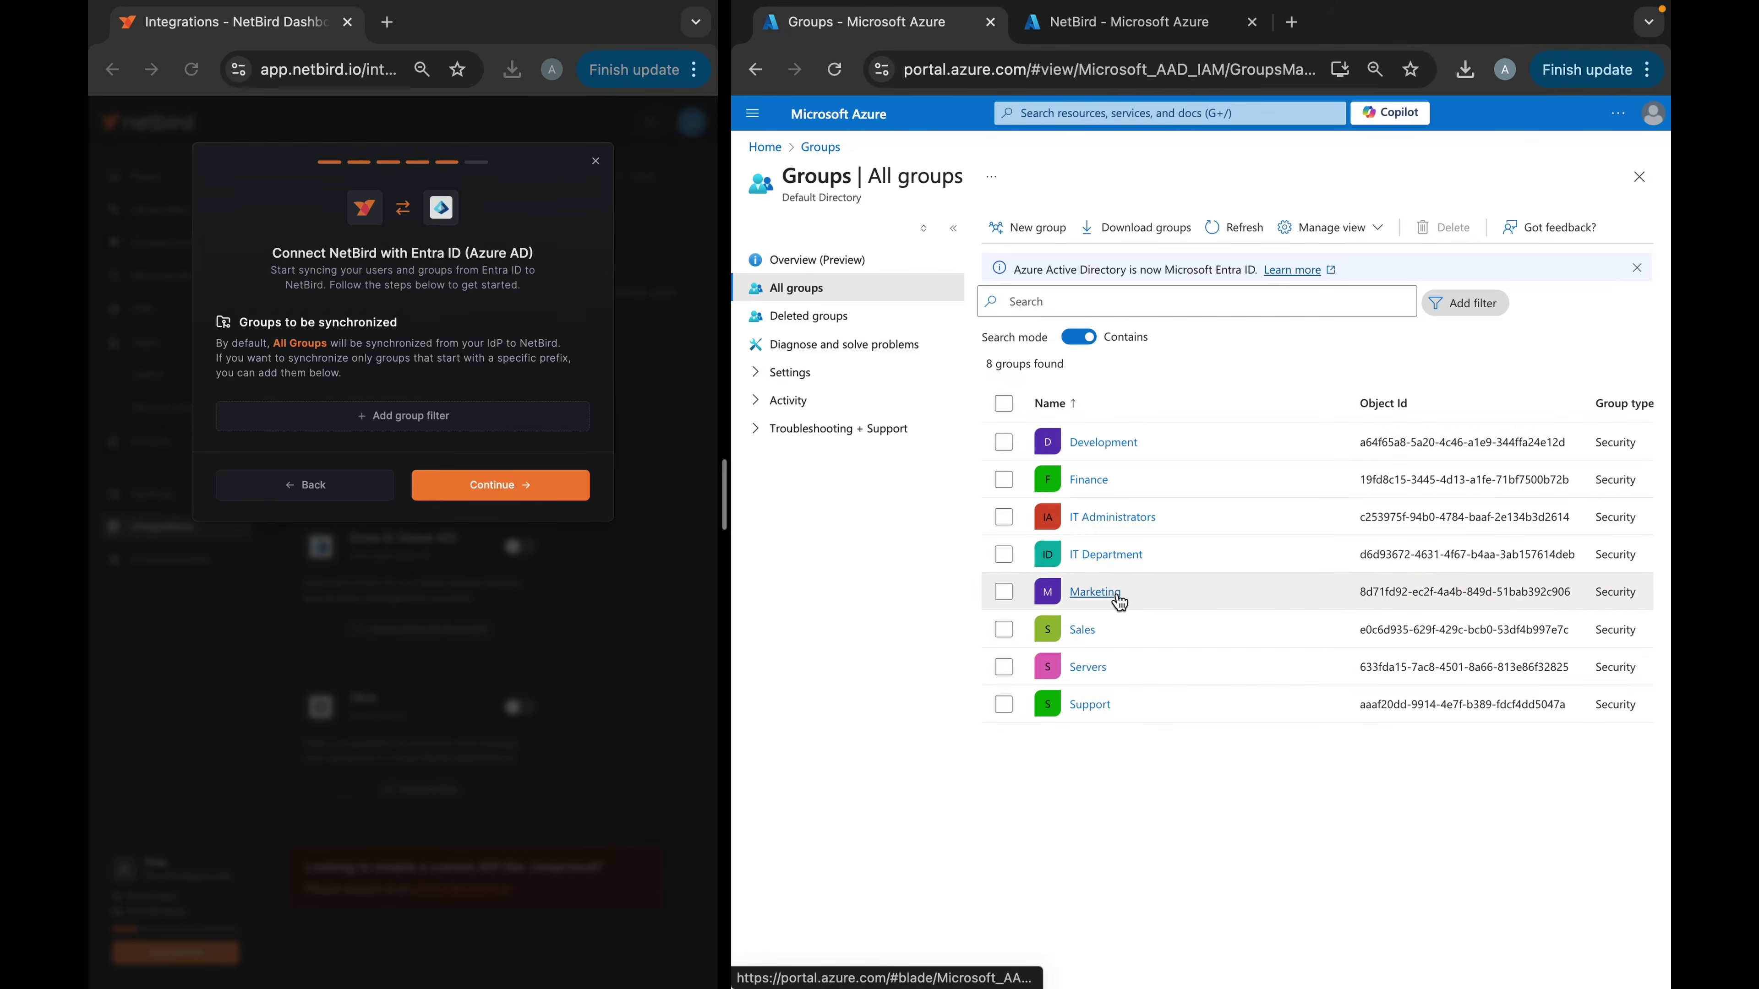
Step: Add an empty group filter in the NetBird guide, keep all users included, and connect the Entra ID integration
left_click(525, 420)
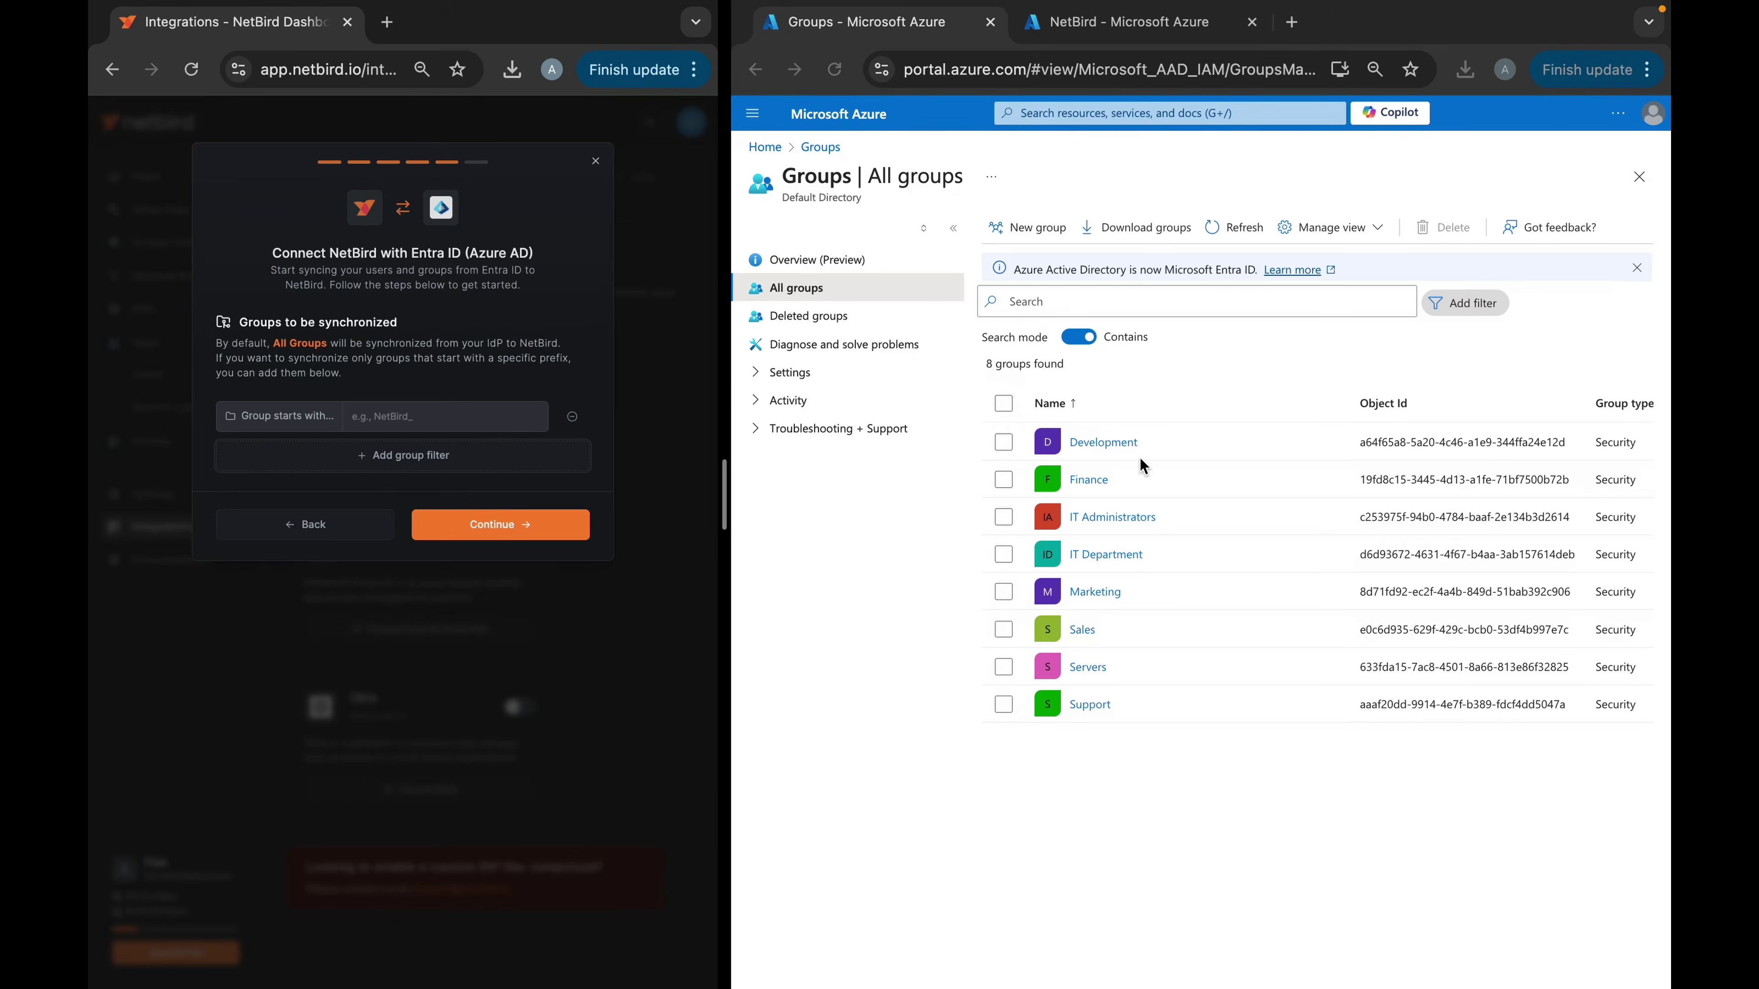
left_click(541, 521)
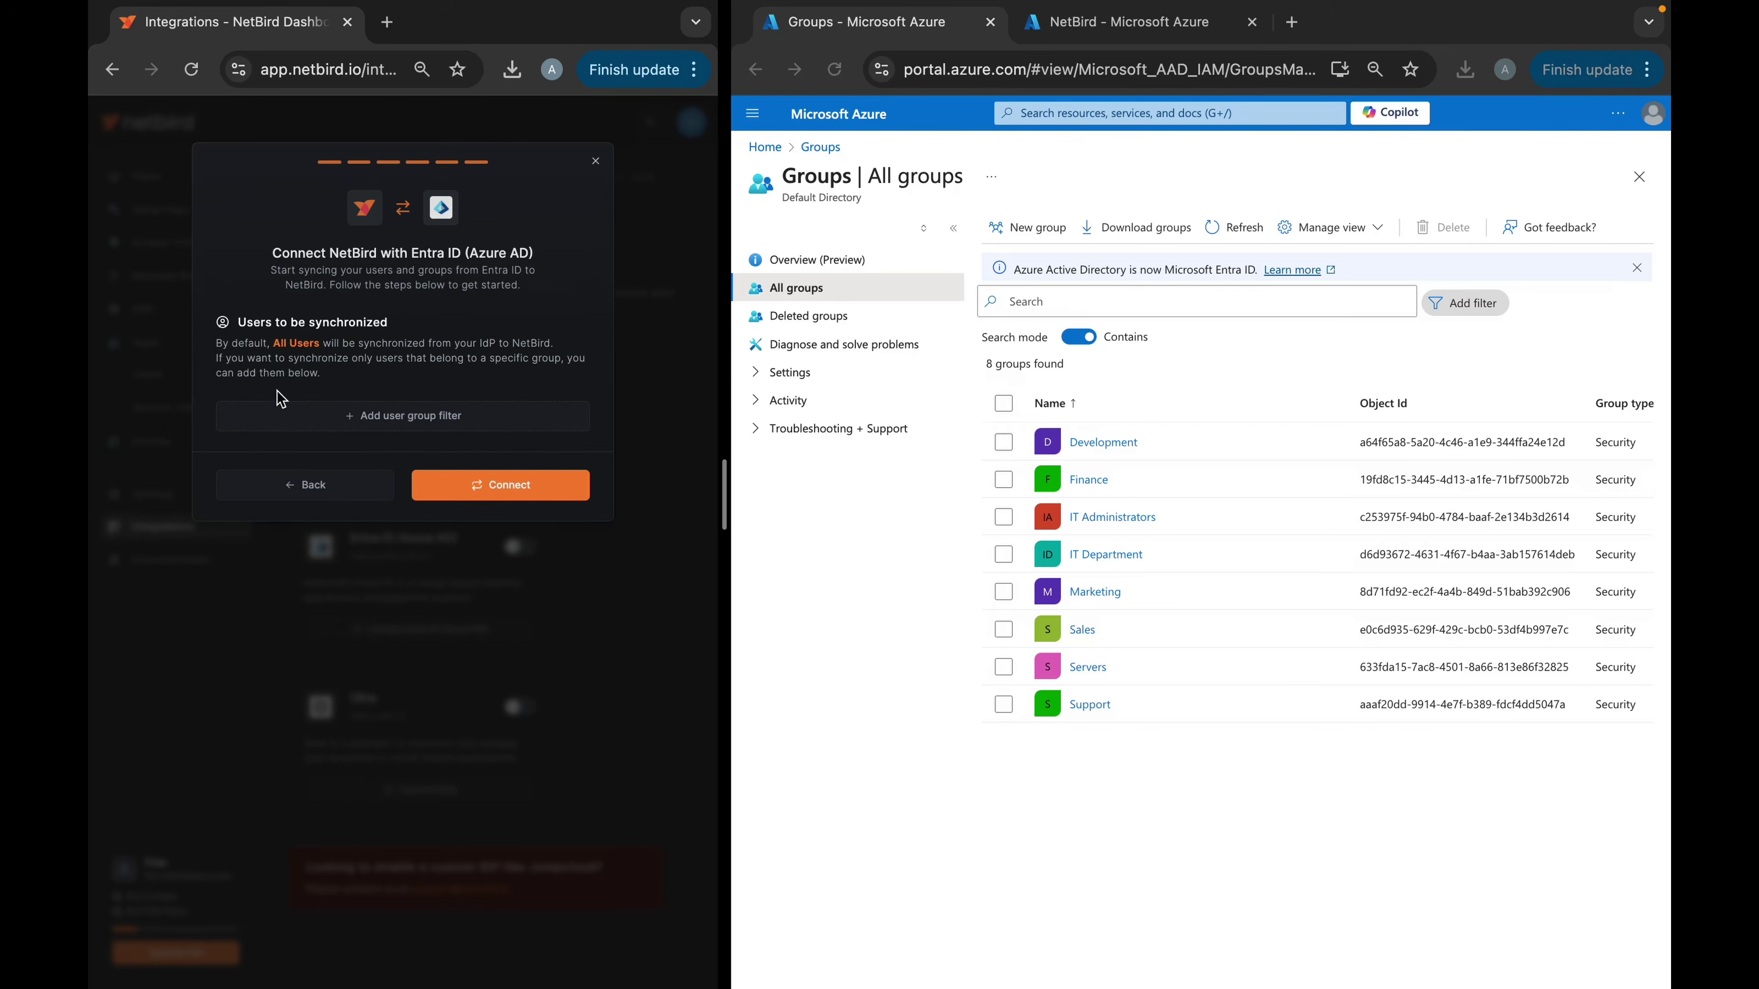
left_click(497, 485)
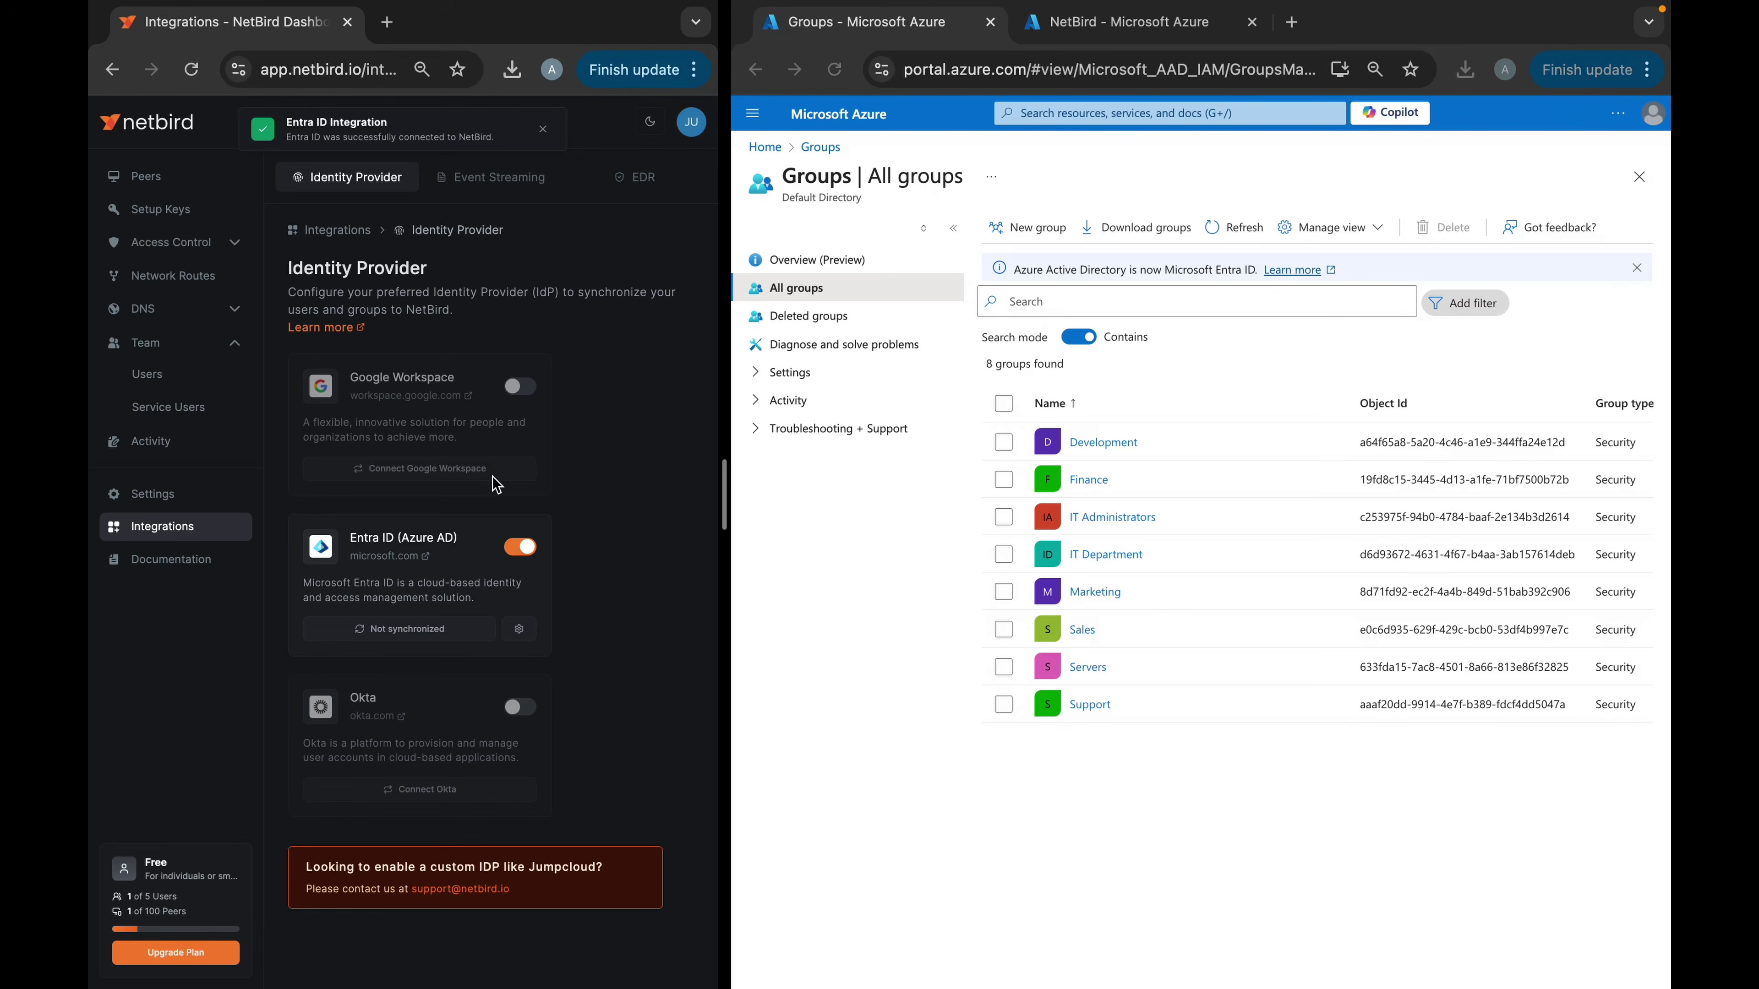
Step: Check NetBird's Users list, start a synchronization of the Entra ID (Azure AD) integration, and reopen the Users list
left_click(148, 375)
left_click_drag(725, 513, 1115, 516)
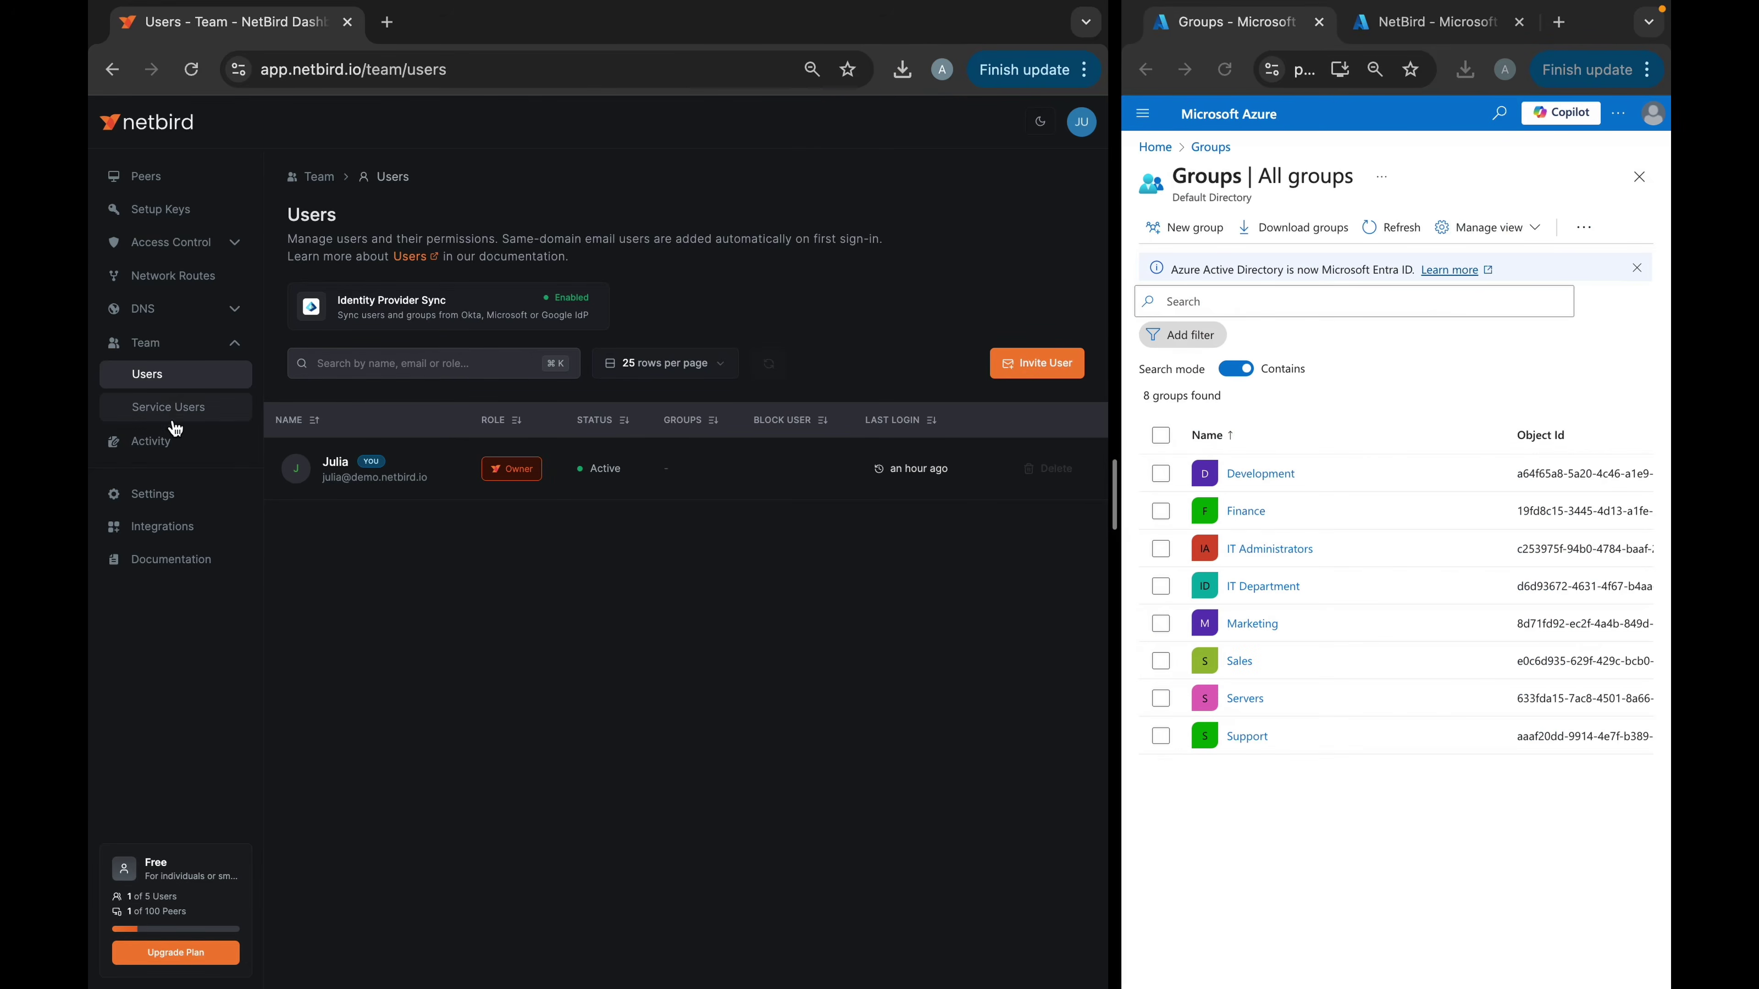
left_click(182, 539)
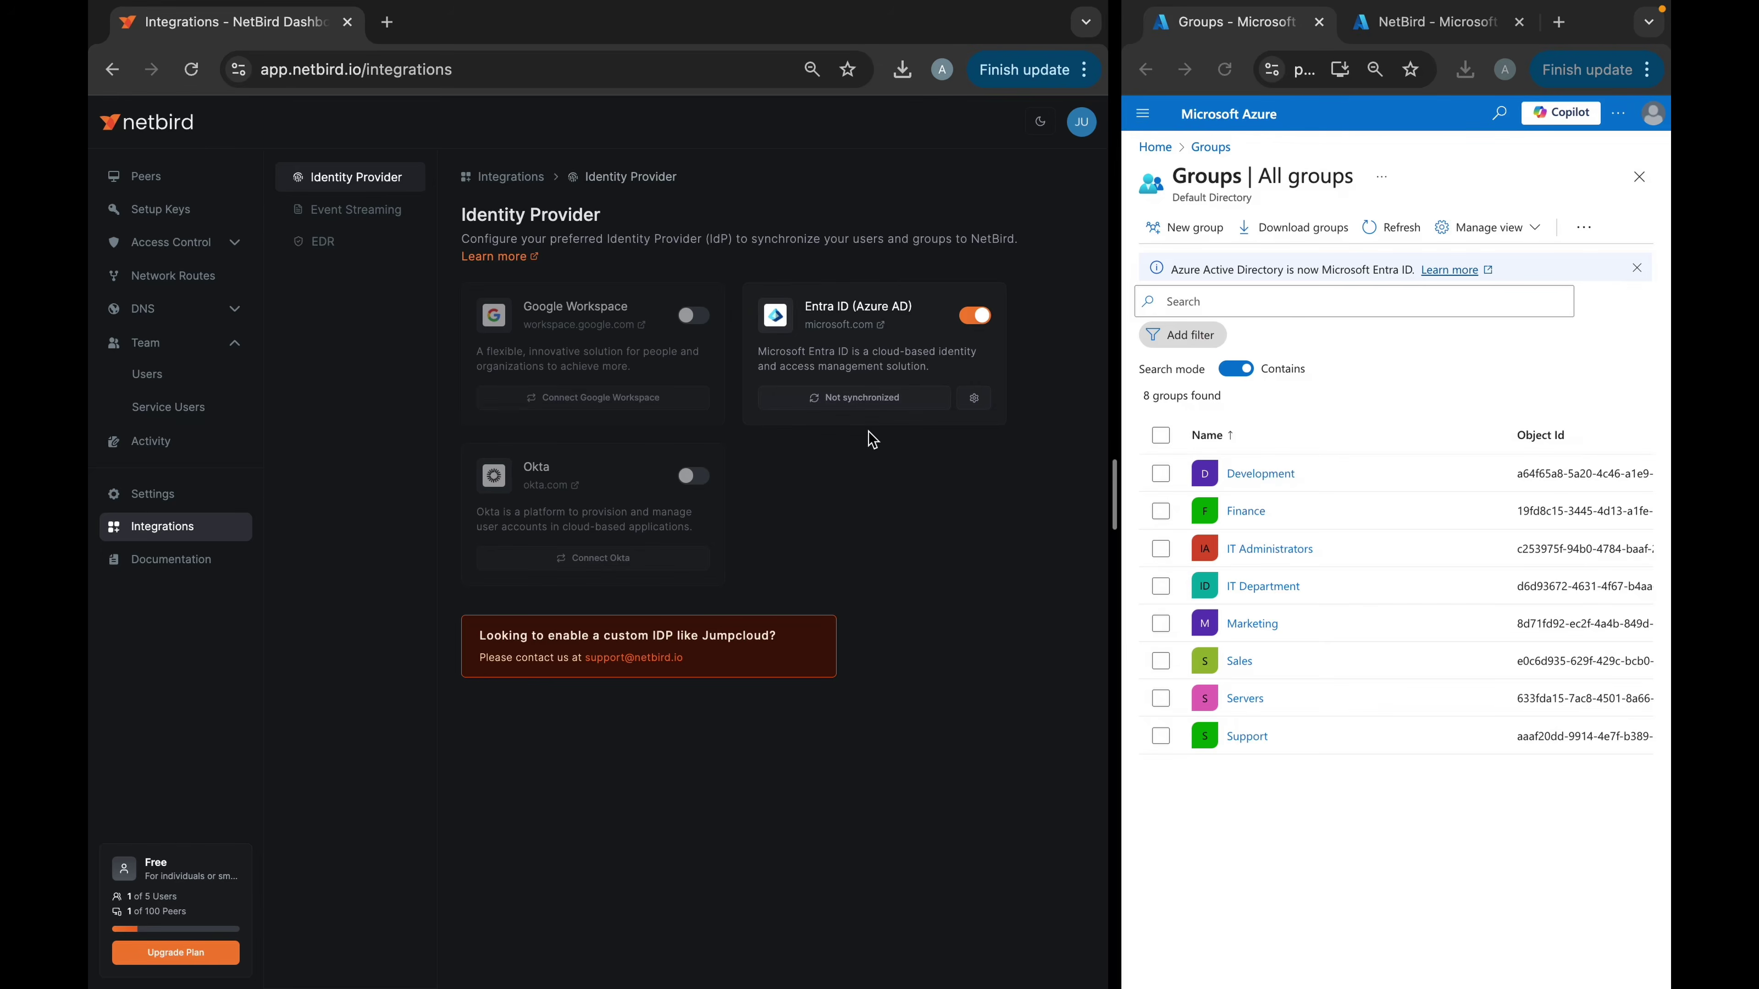
left_click(874, 406)
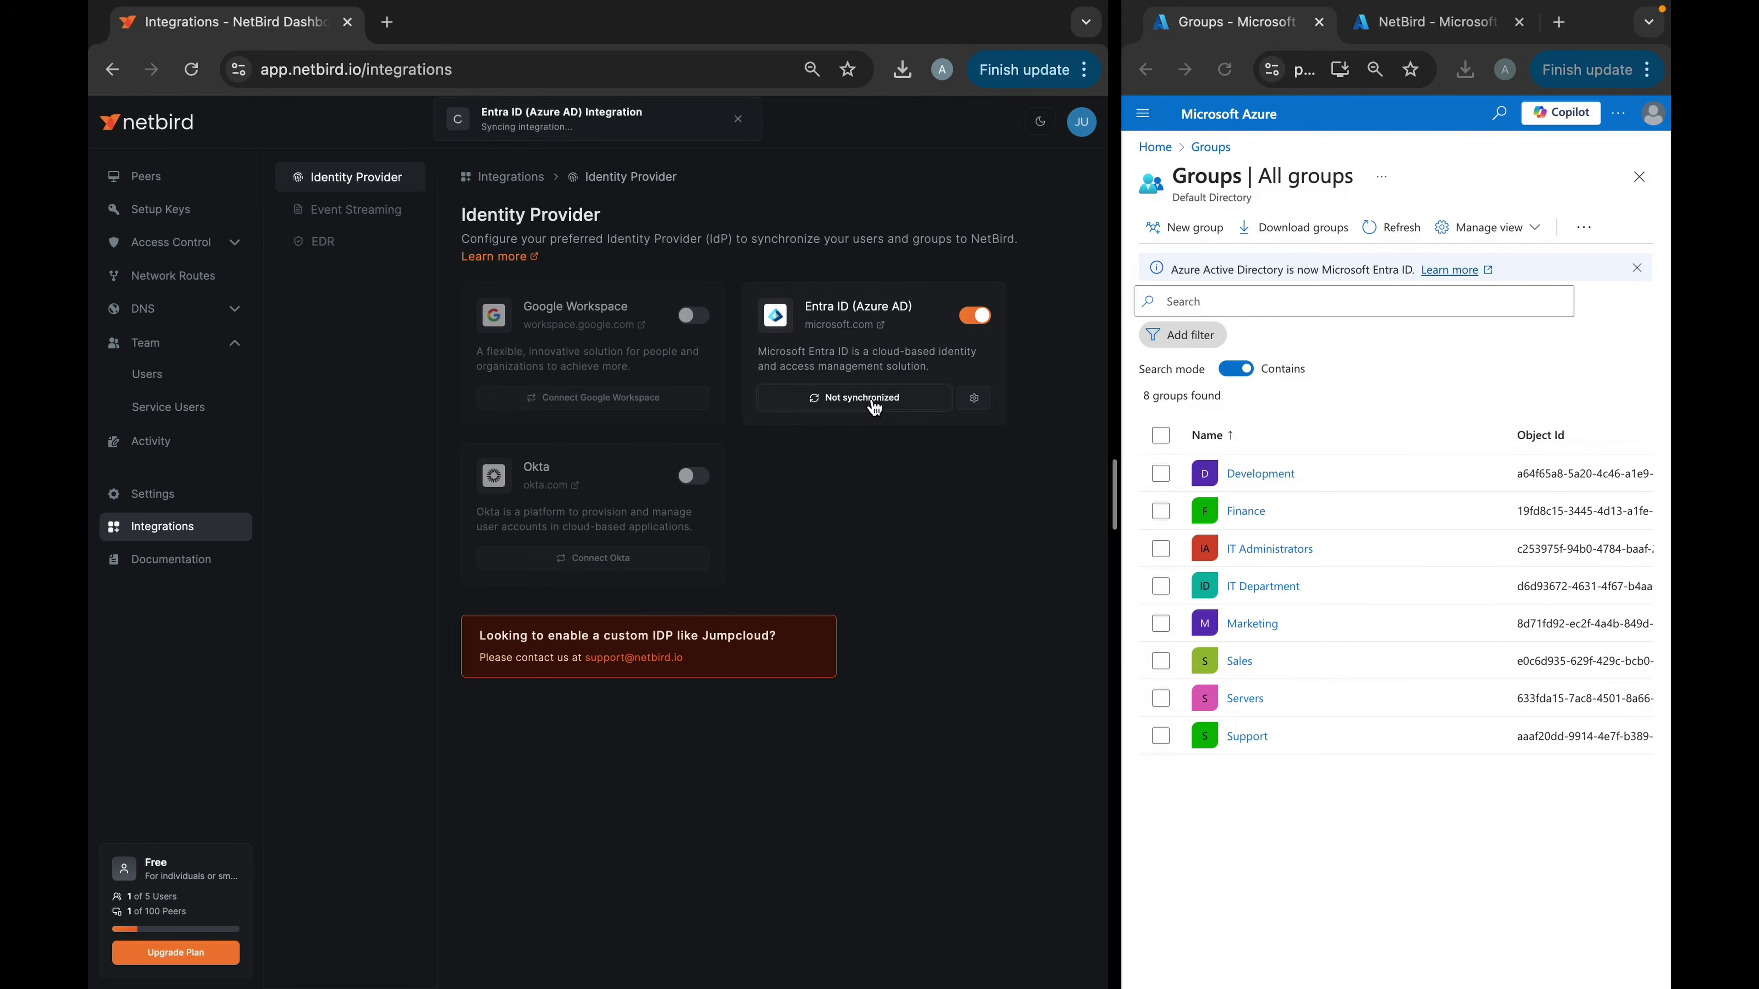
left_click(220, 386)
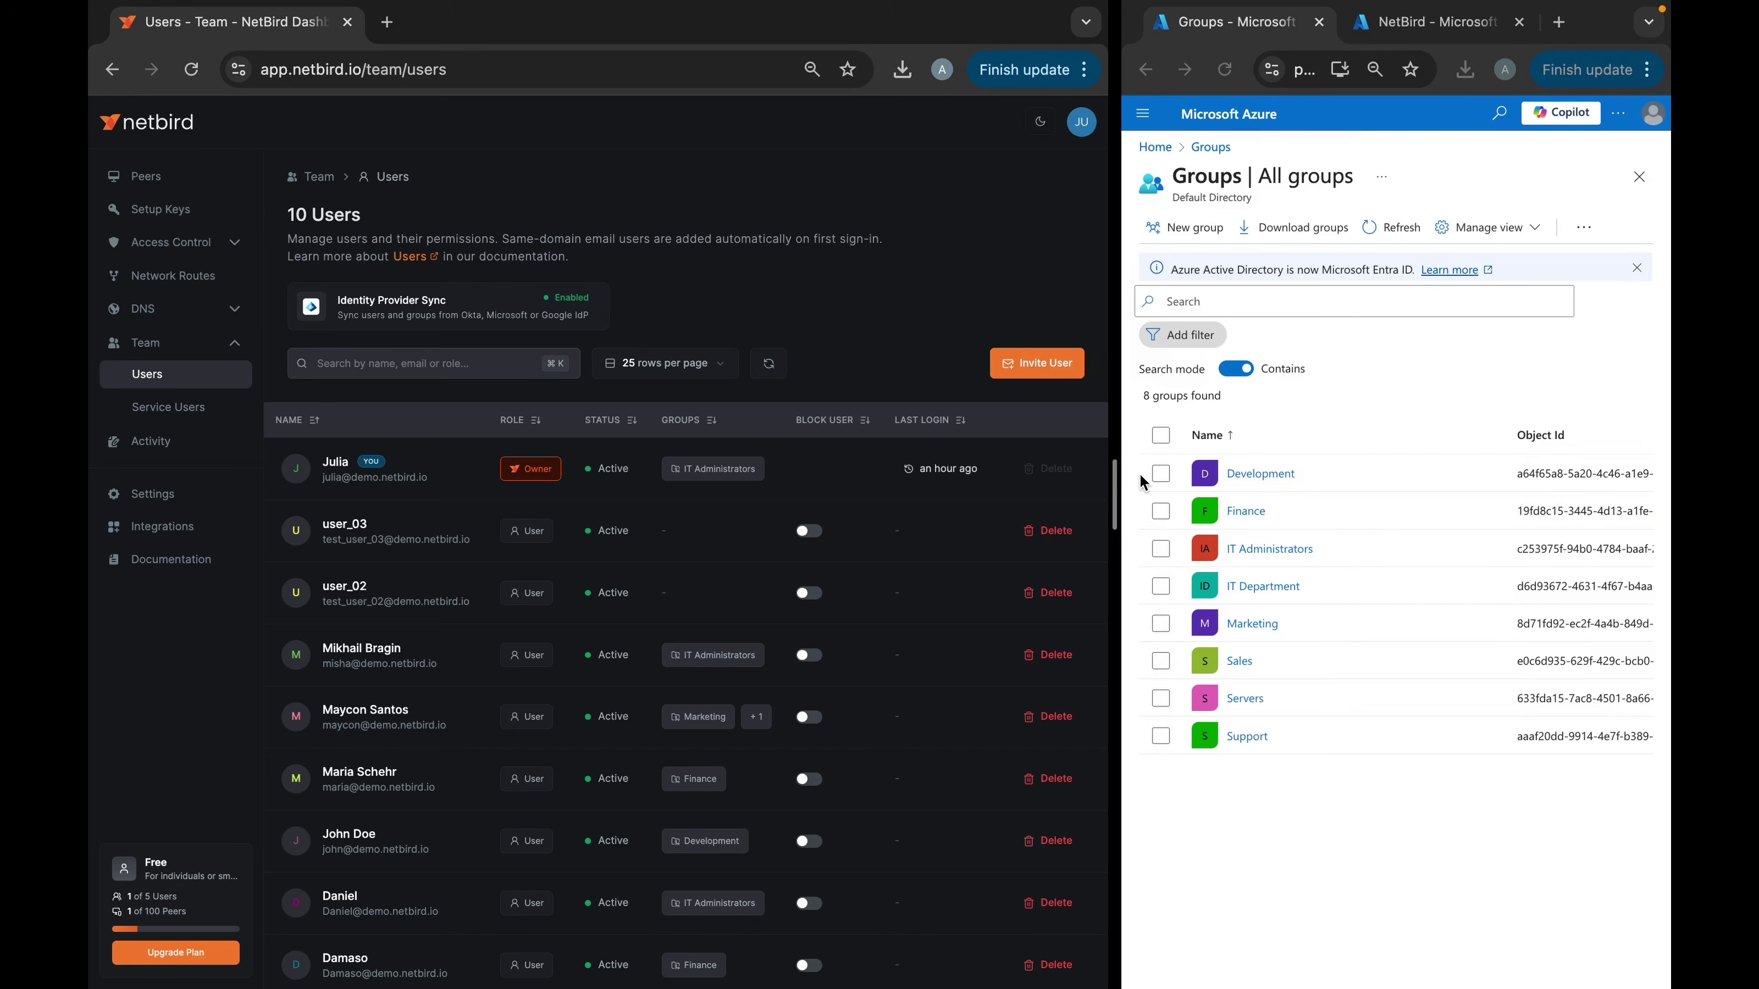
Step: Give the Azure window more width, go to the directory's Users list, and start creating a new internal user
left_click_drag(1115, 489, 883, 492)
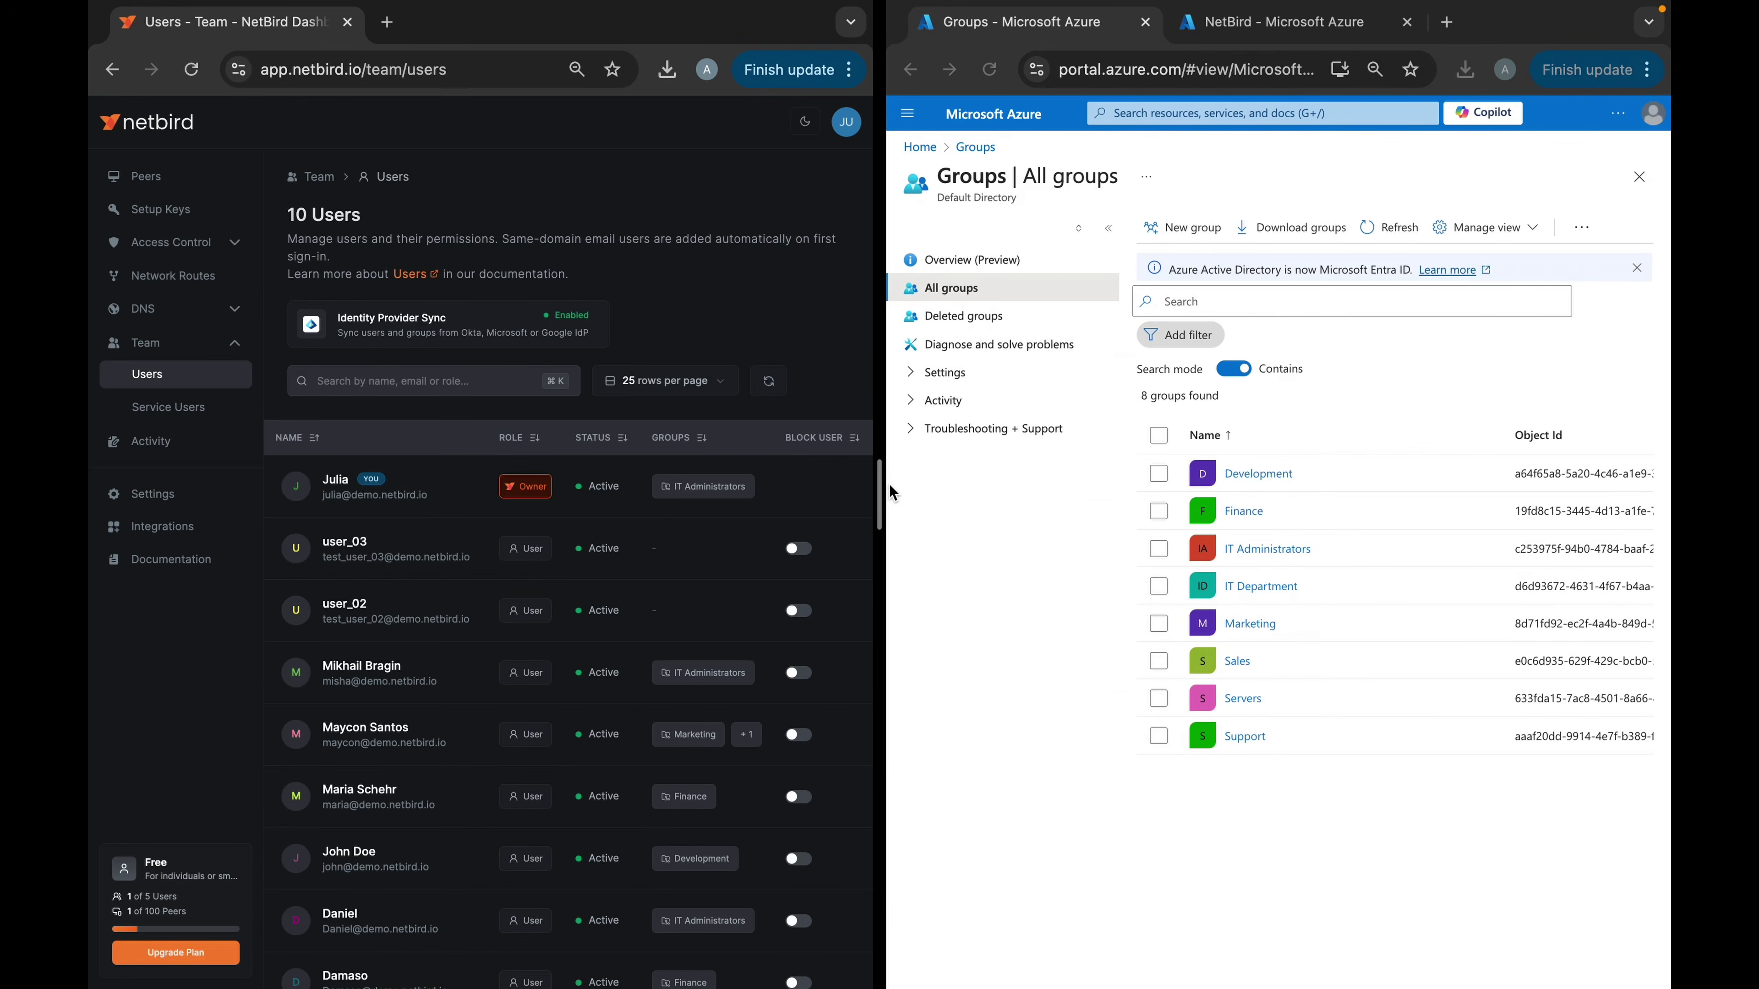
left_click(1274, 131)
left_click(1220, 284)
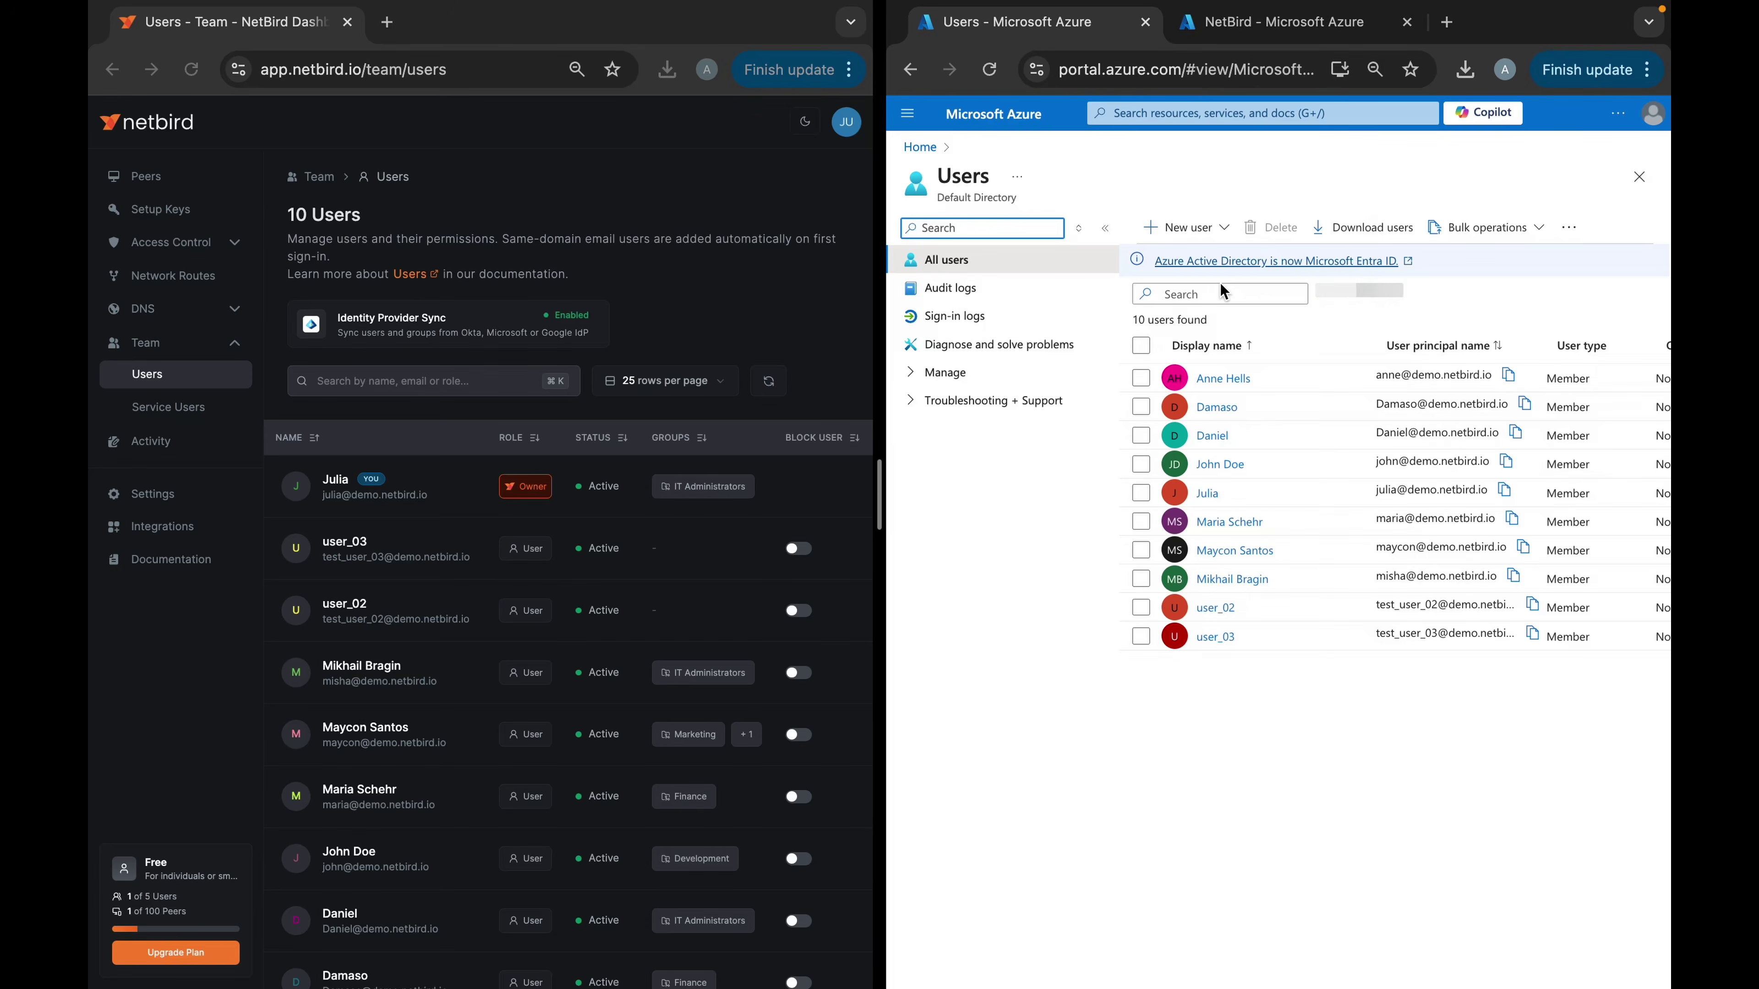
left_click(1181, 228)
left_click(1186, 279)
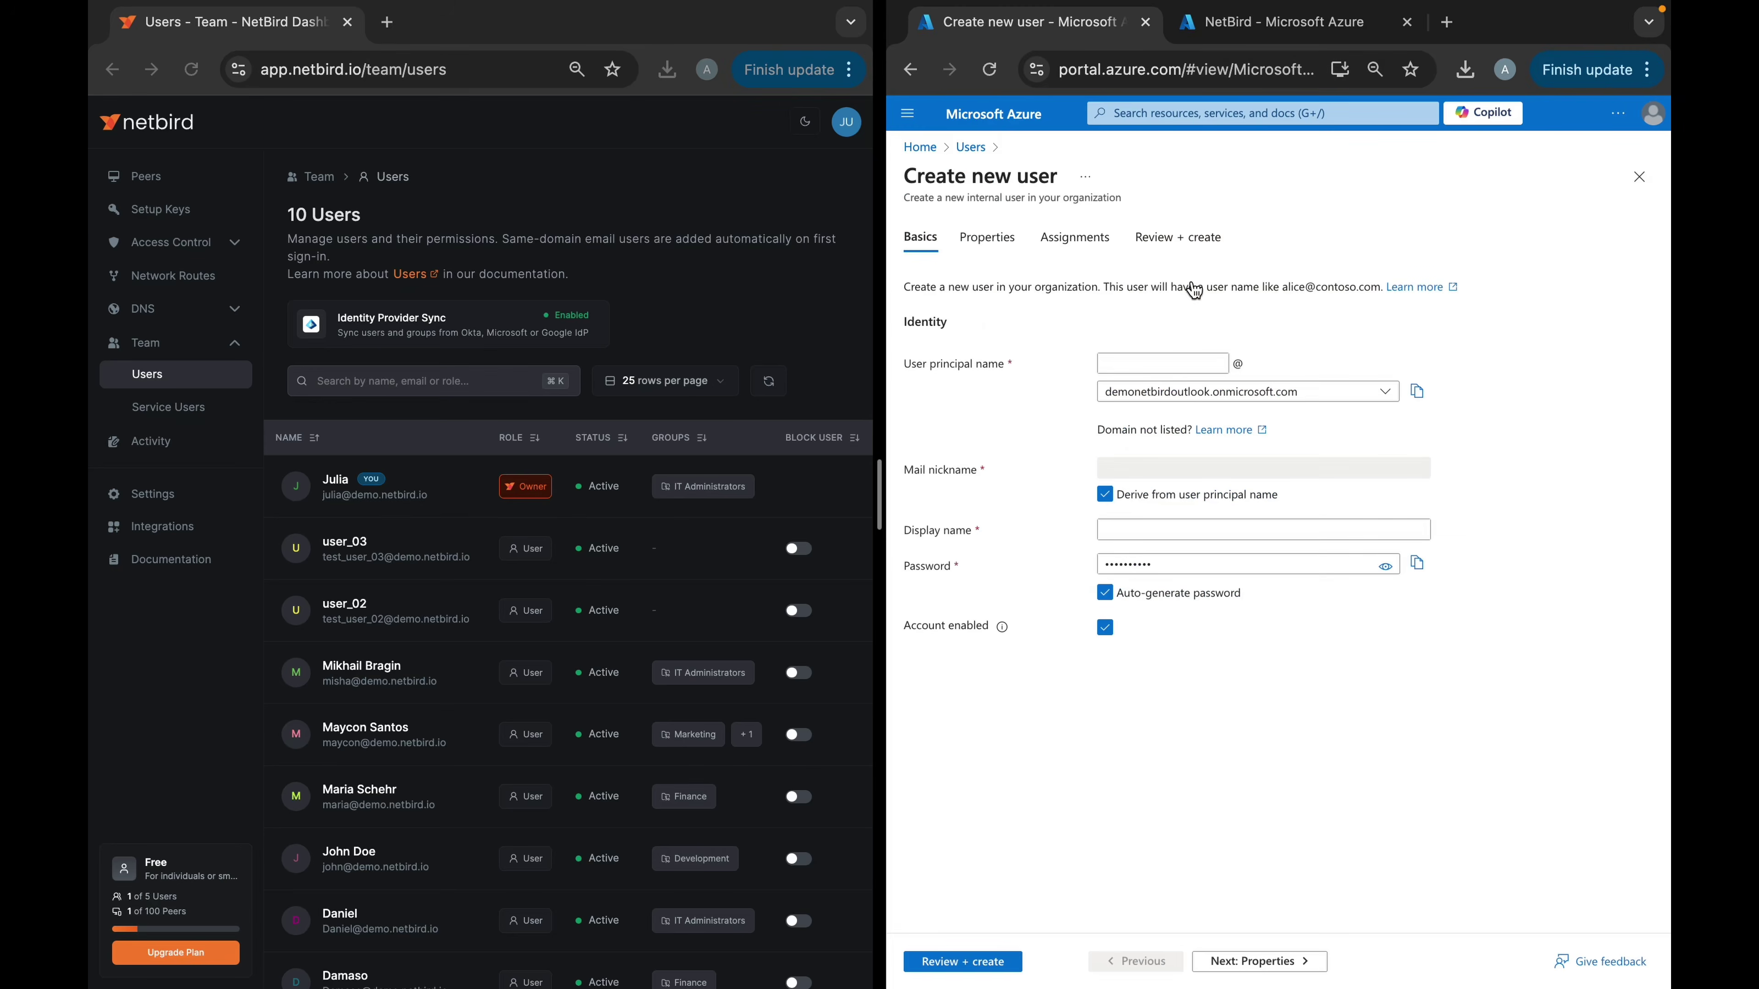
Step: Enter the new user's principal name with the demo.netbird.io domain, and fill in the display name with the user's first name
left_click(1161, 362)
type("PEnny")
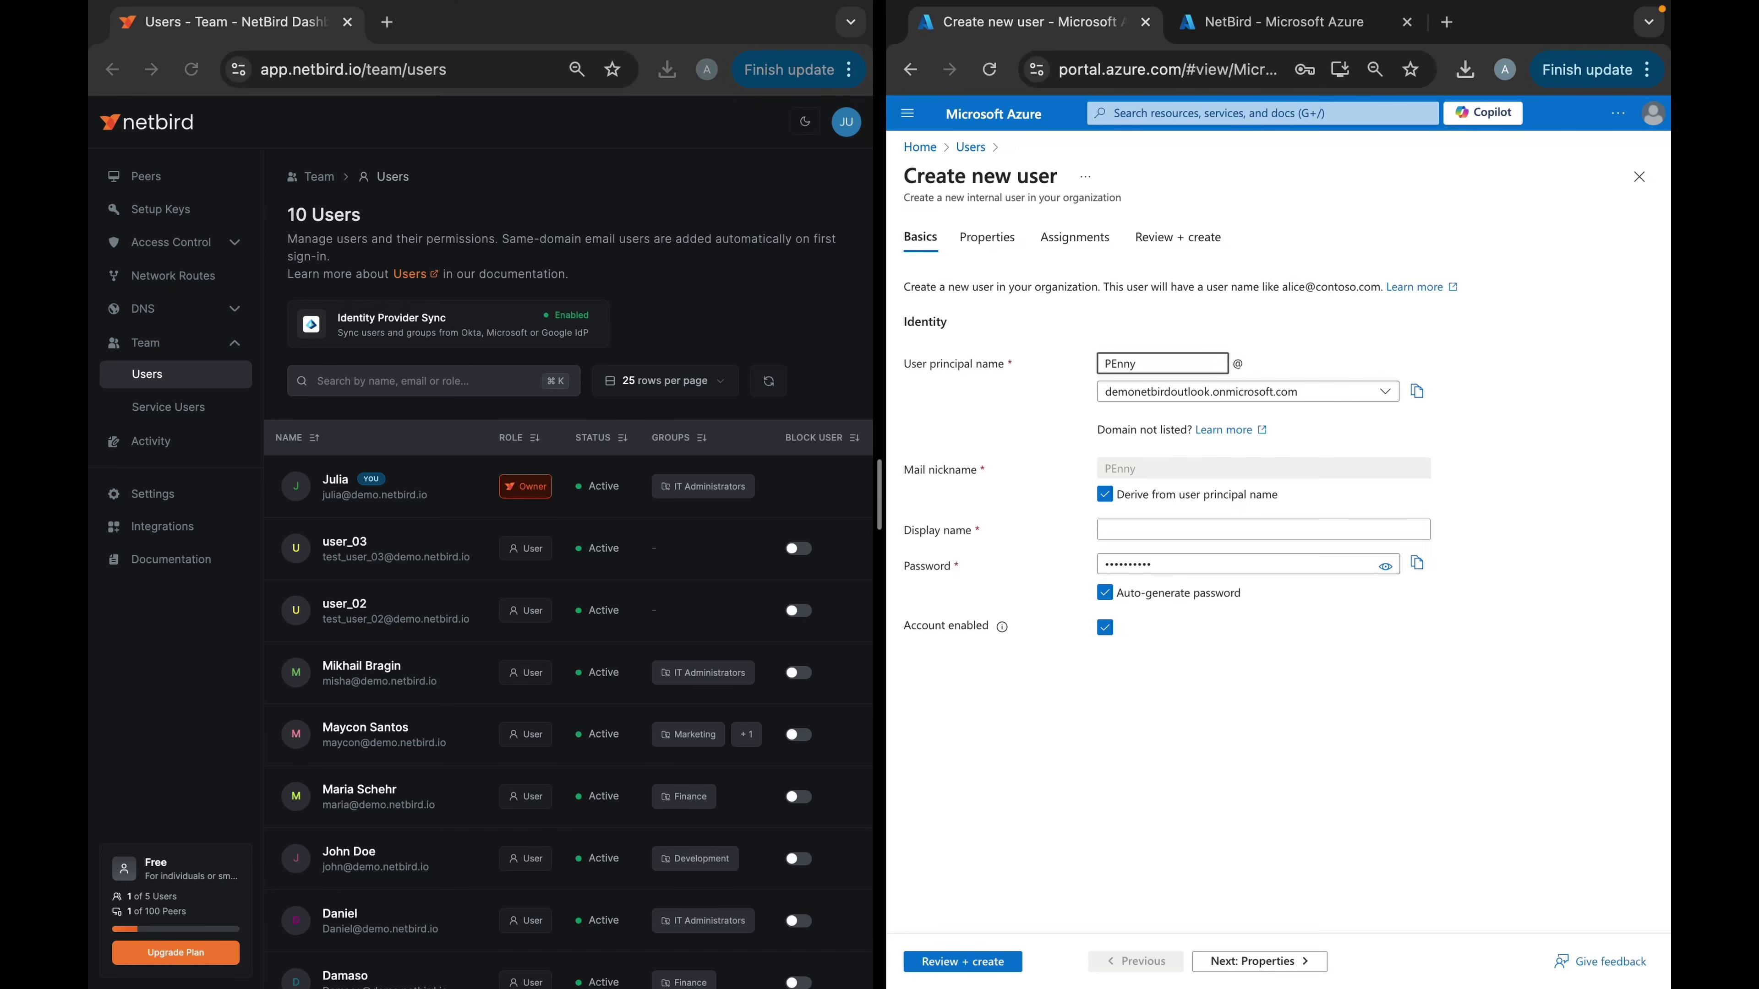
left_click(1240, 391)
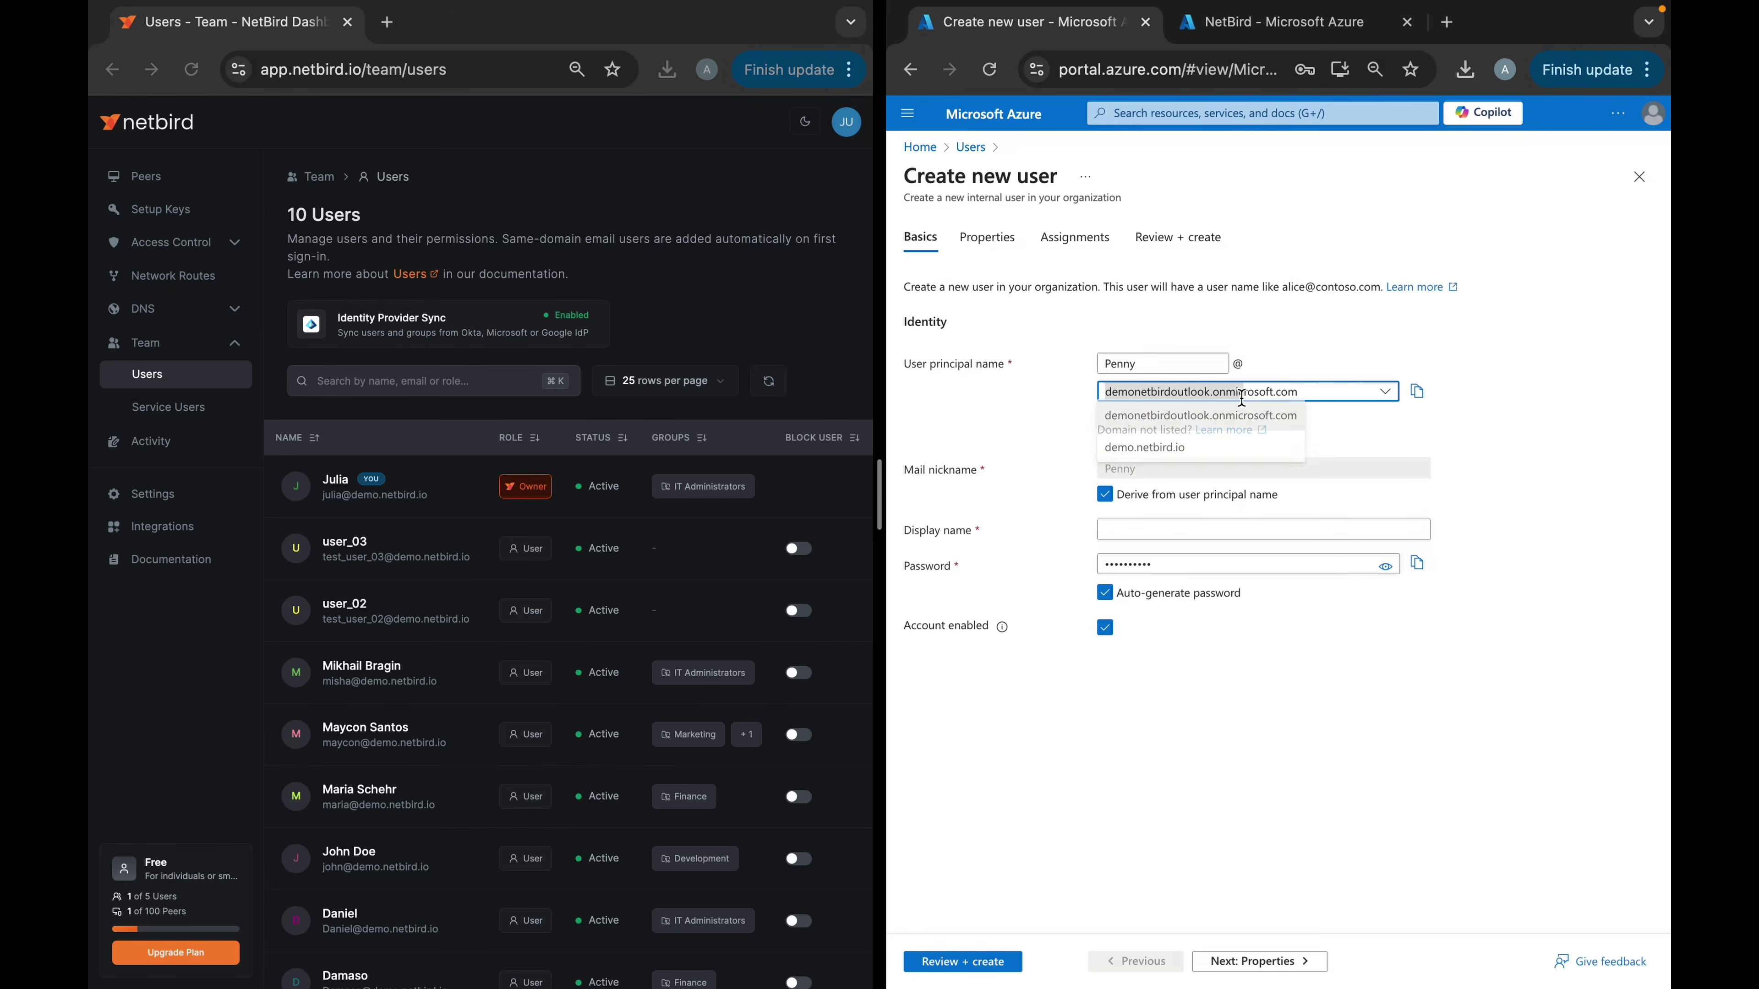
left_click(1233, 461)
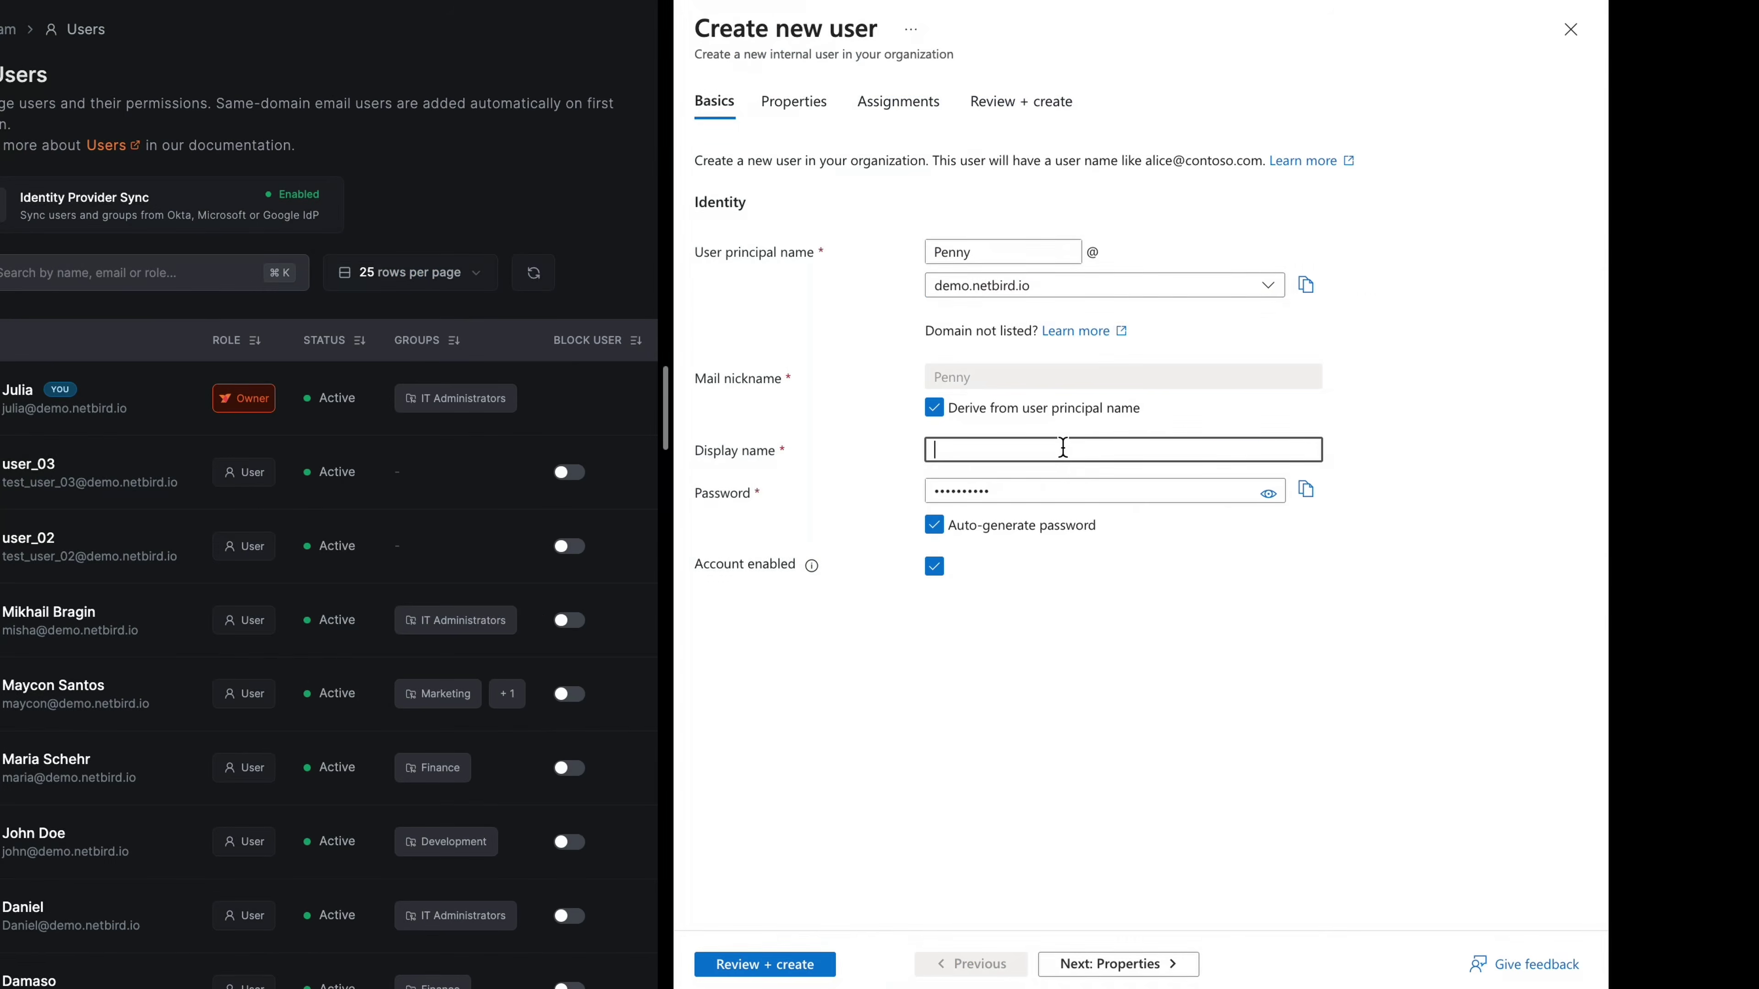
type("PEnn")
key("BackSpace")
key("BackSpace")
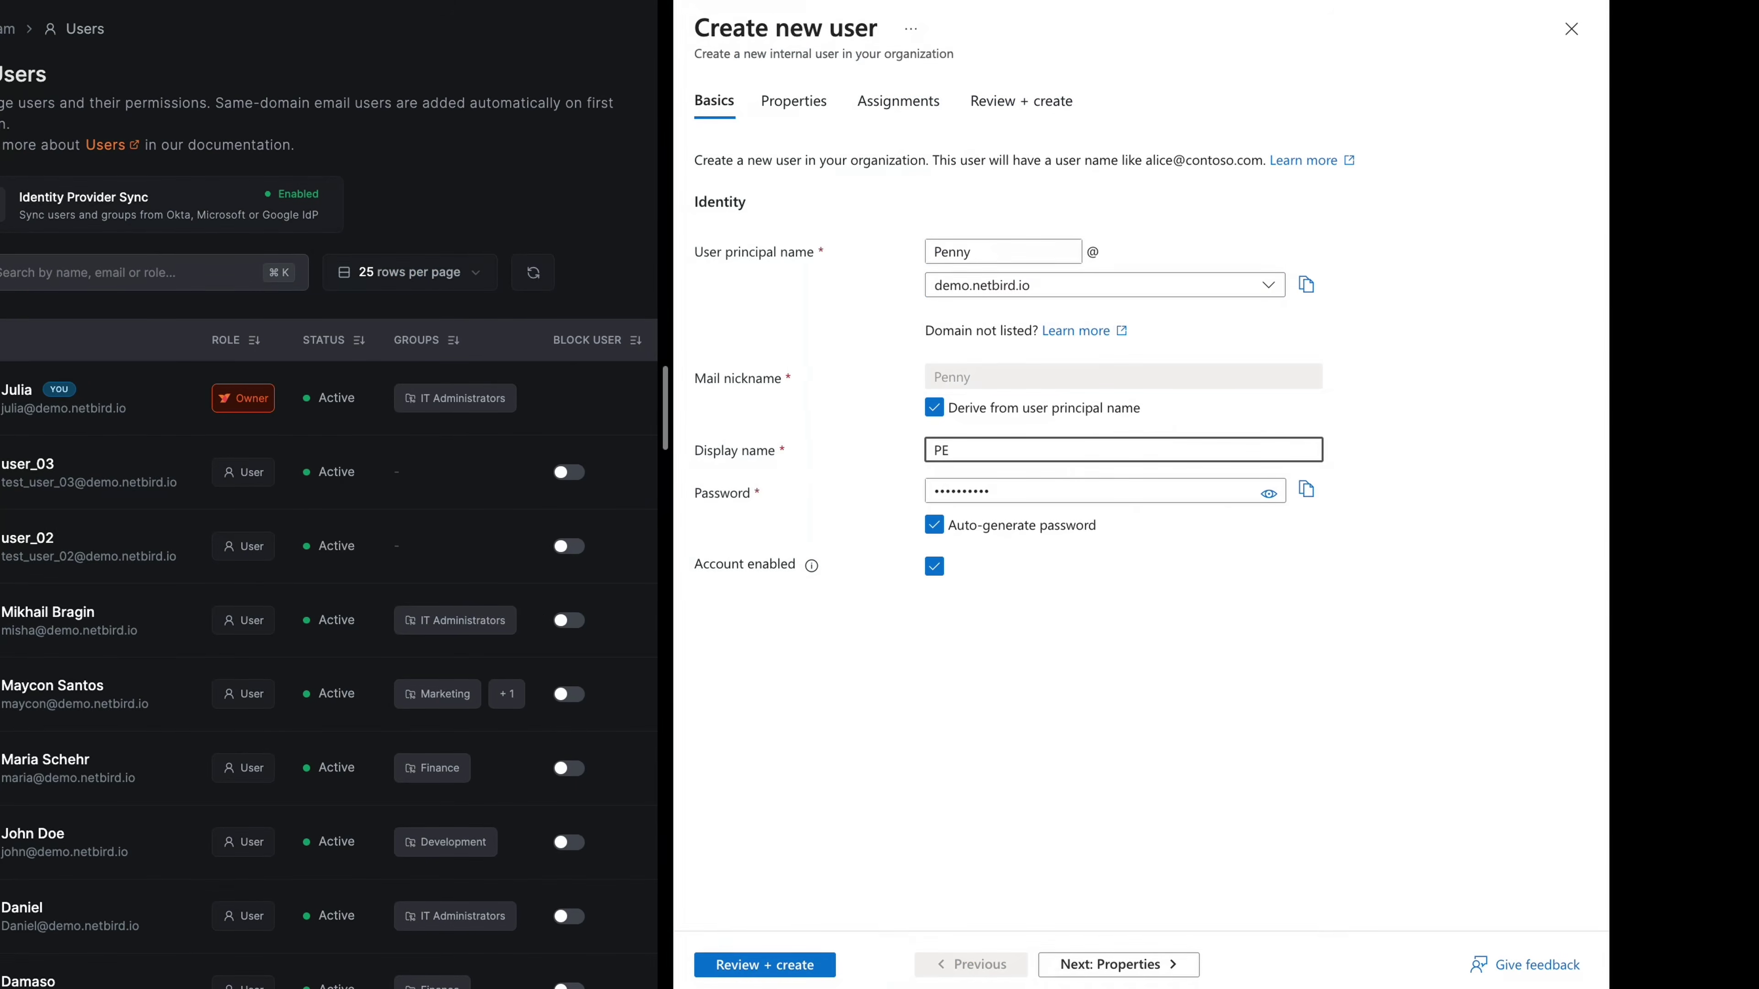
type("nny")
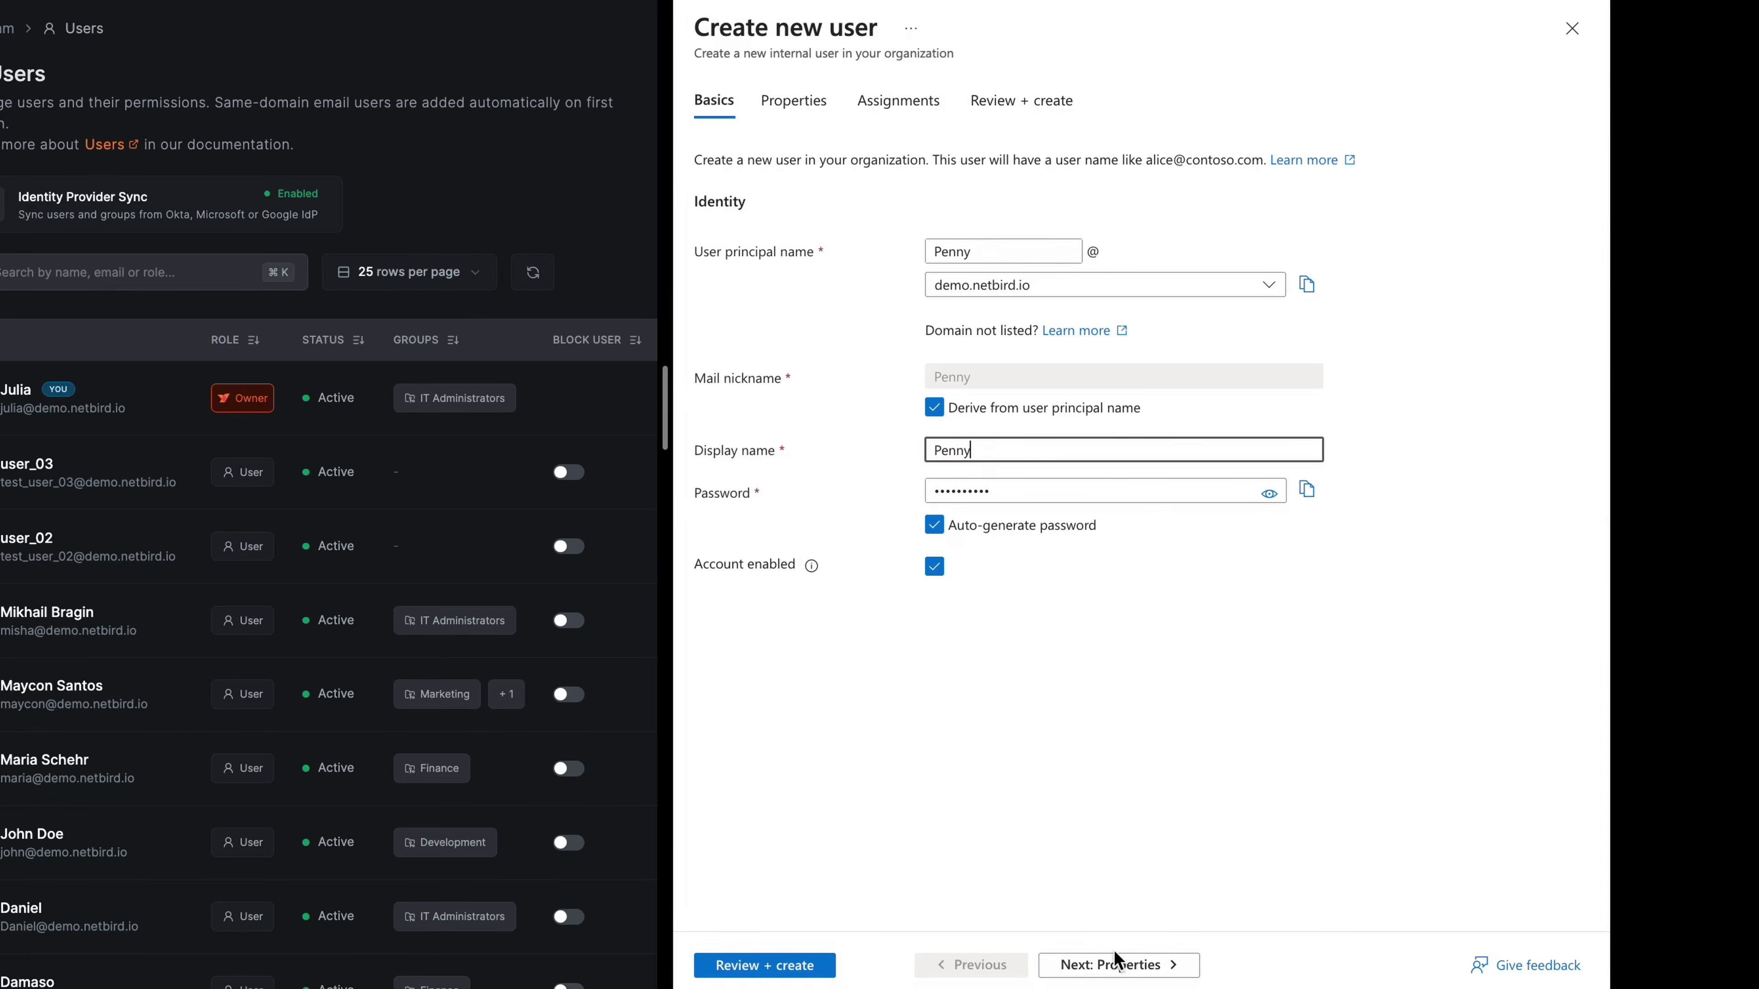
Step: Assign the new user to the IT Department group and create the account
left_click(1118, 964)
left_click(897, 110)
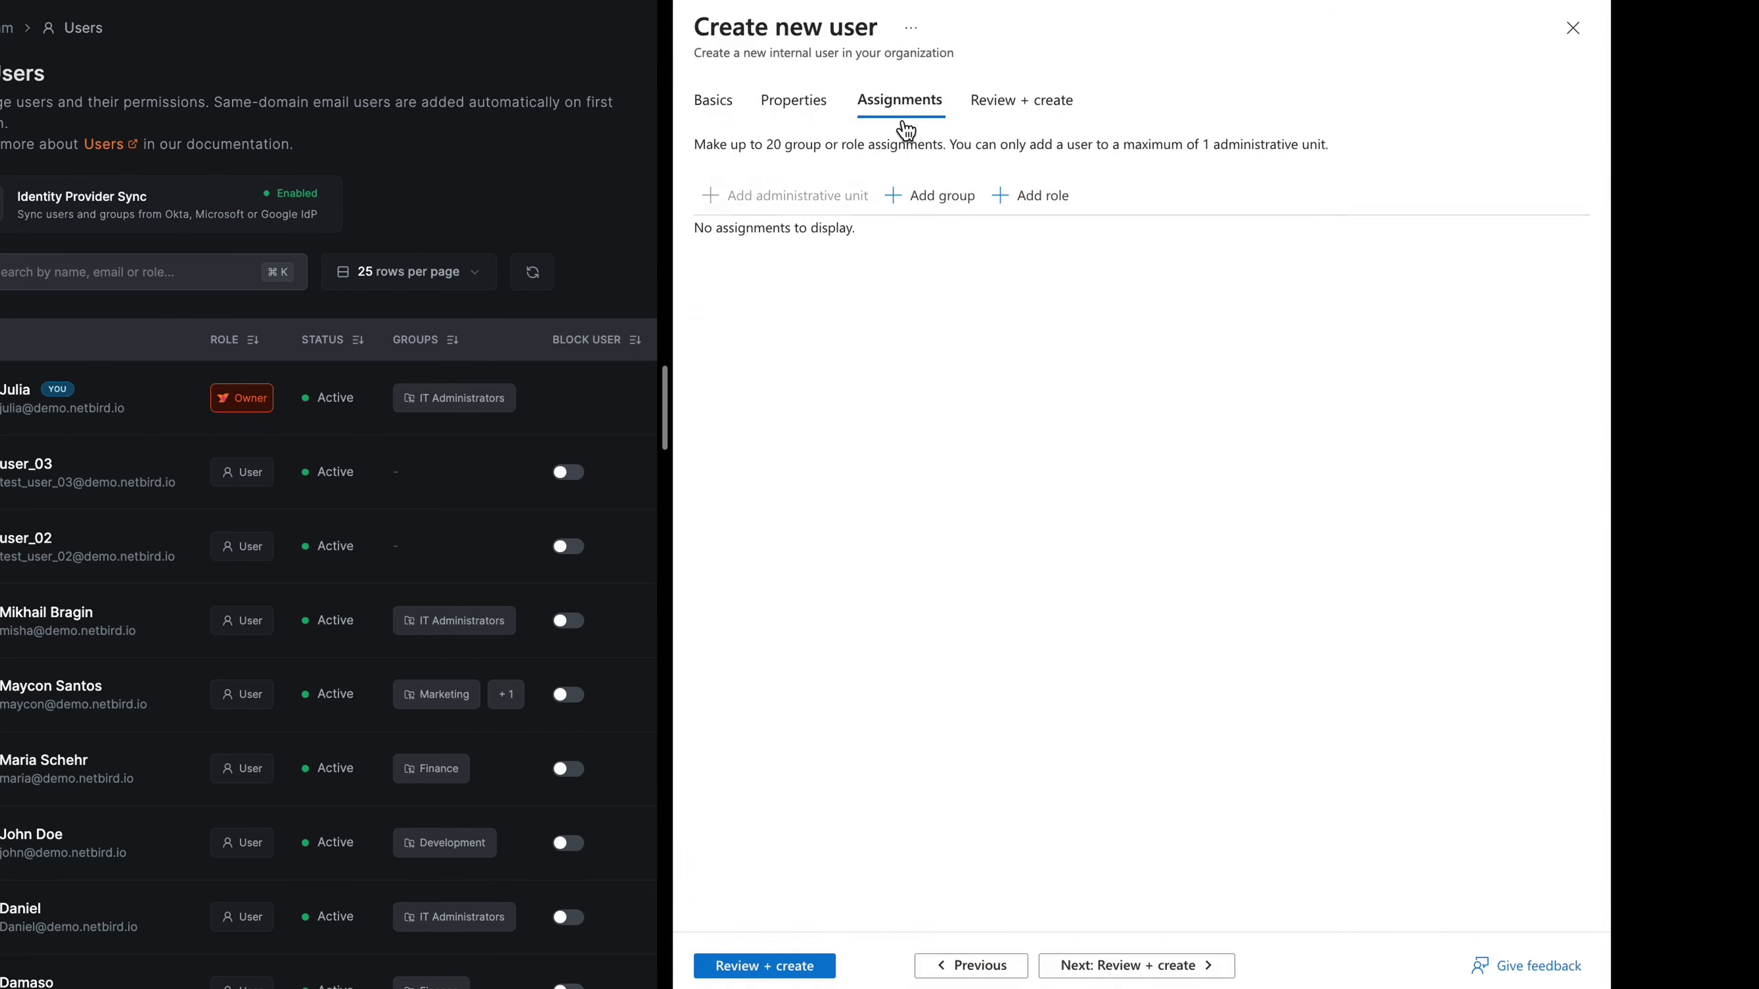
left_click(923, 215)
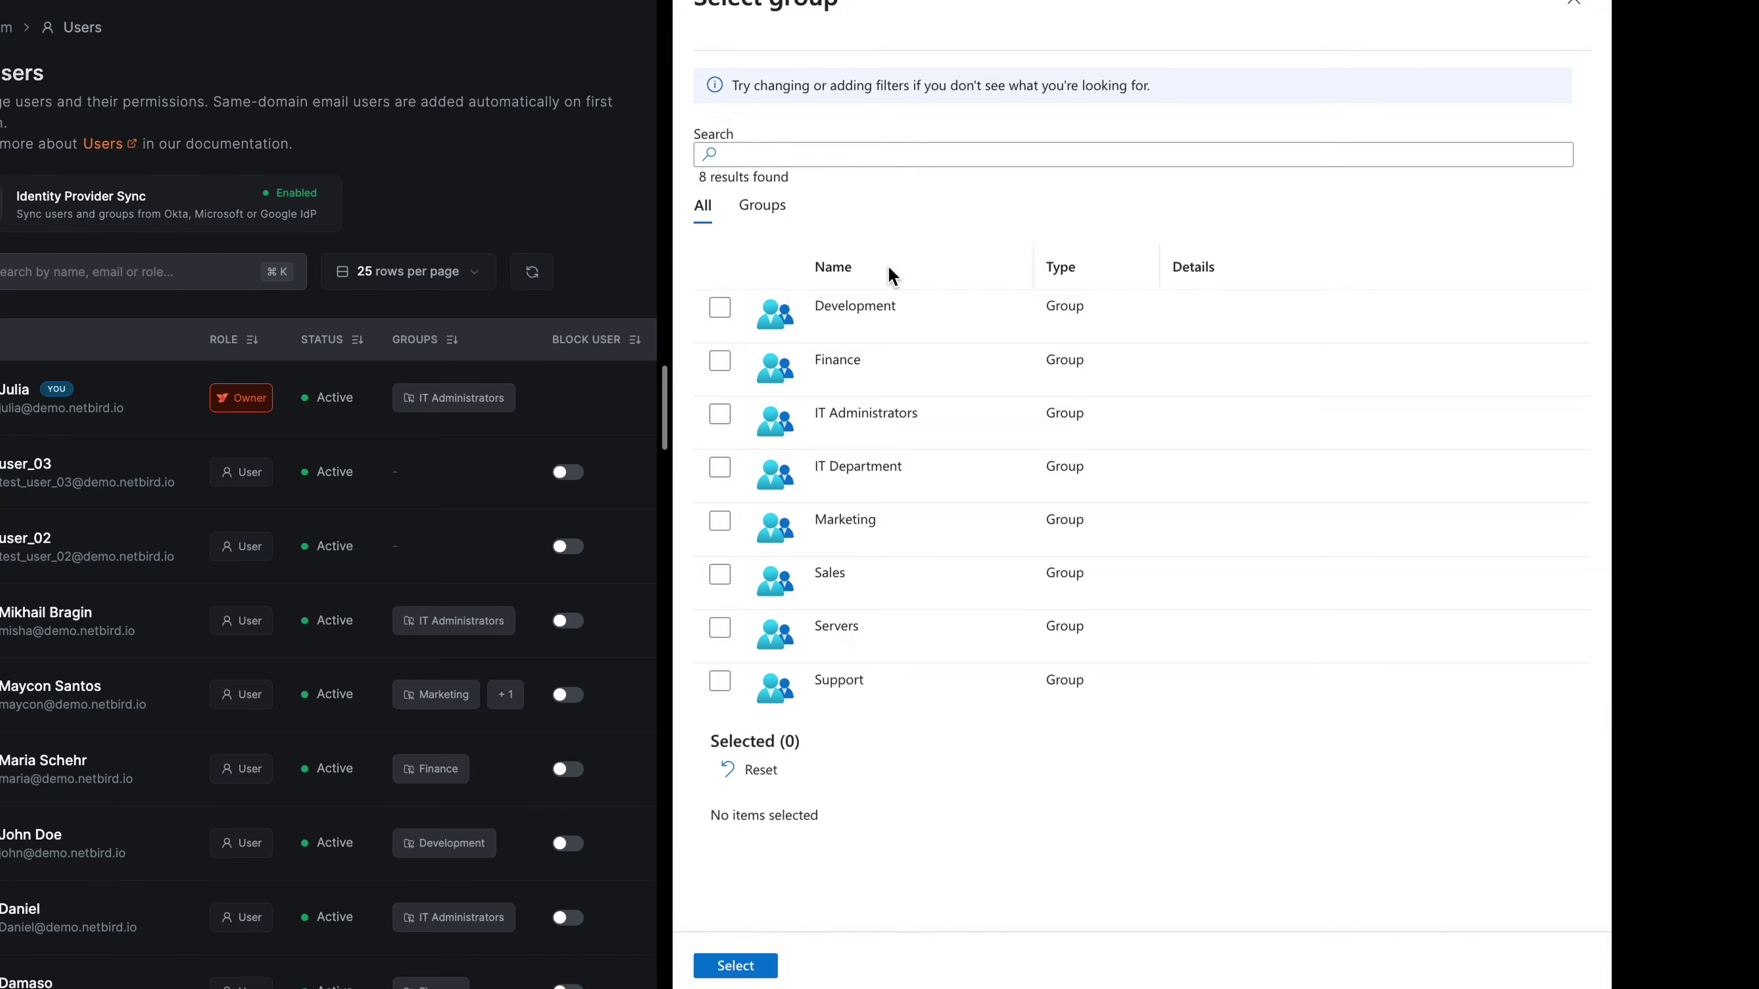
left_click(720, 469)
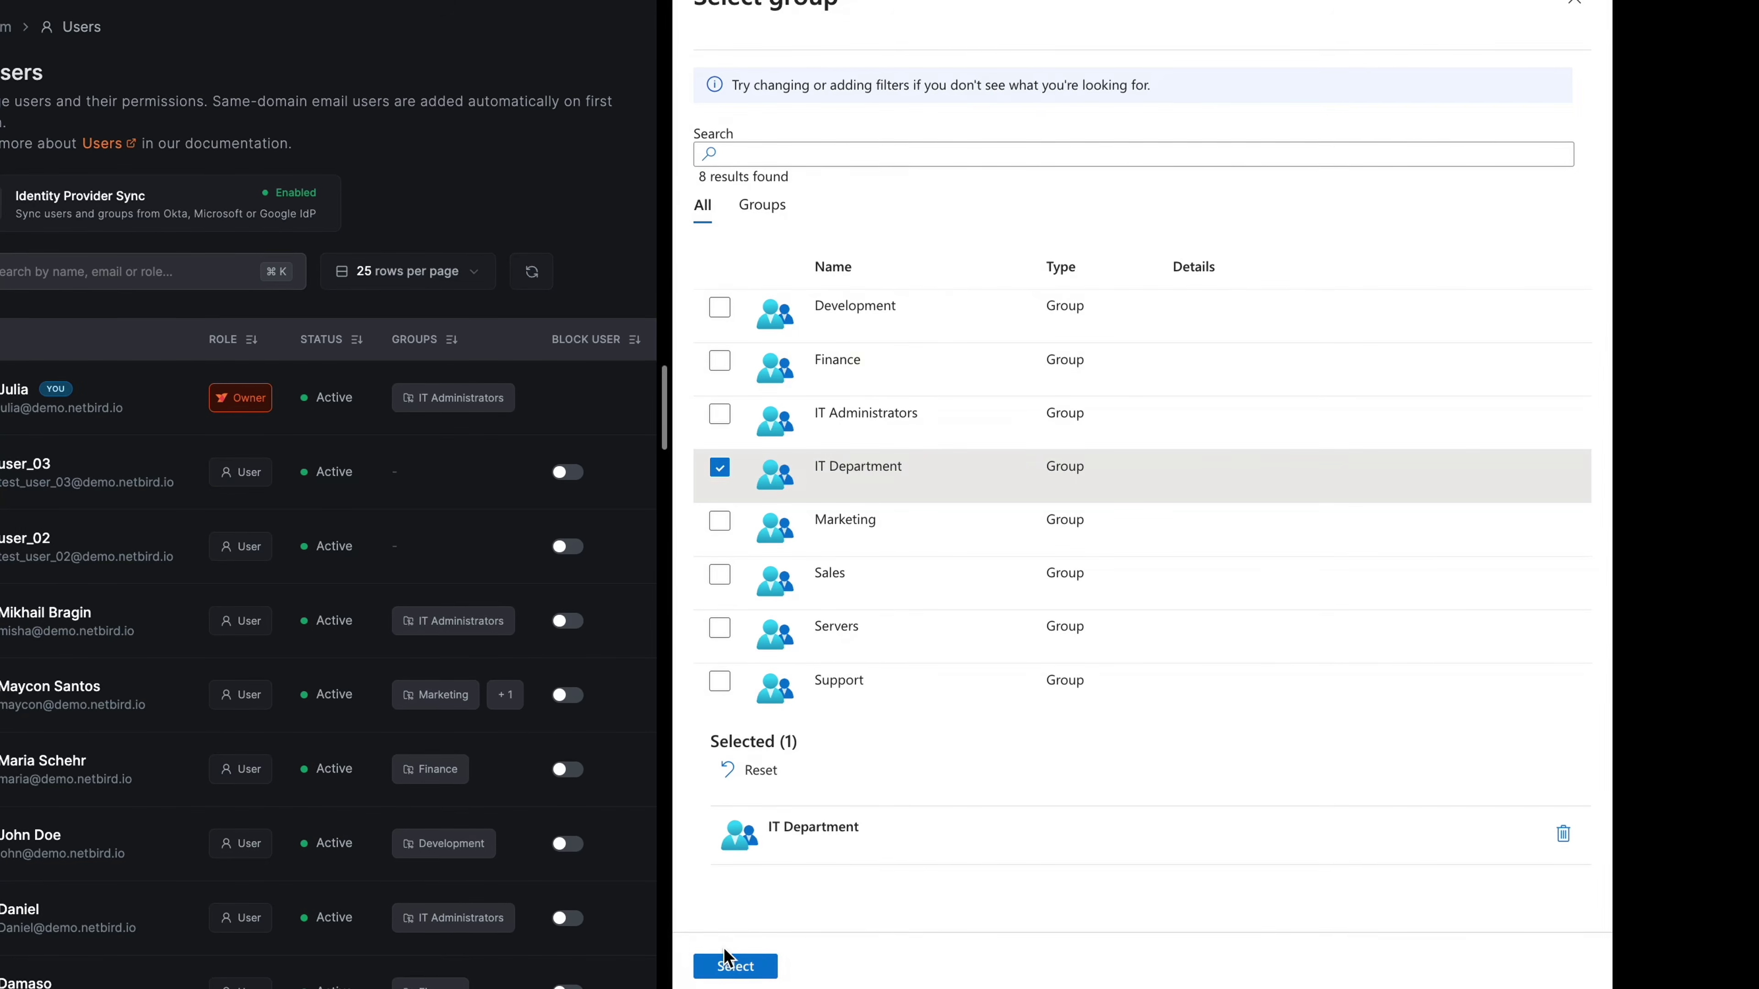
left_click(731, 966)
left_click(727, 968)
left_click(729, 965)
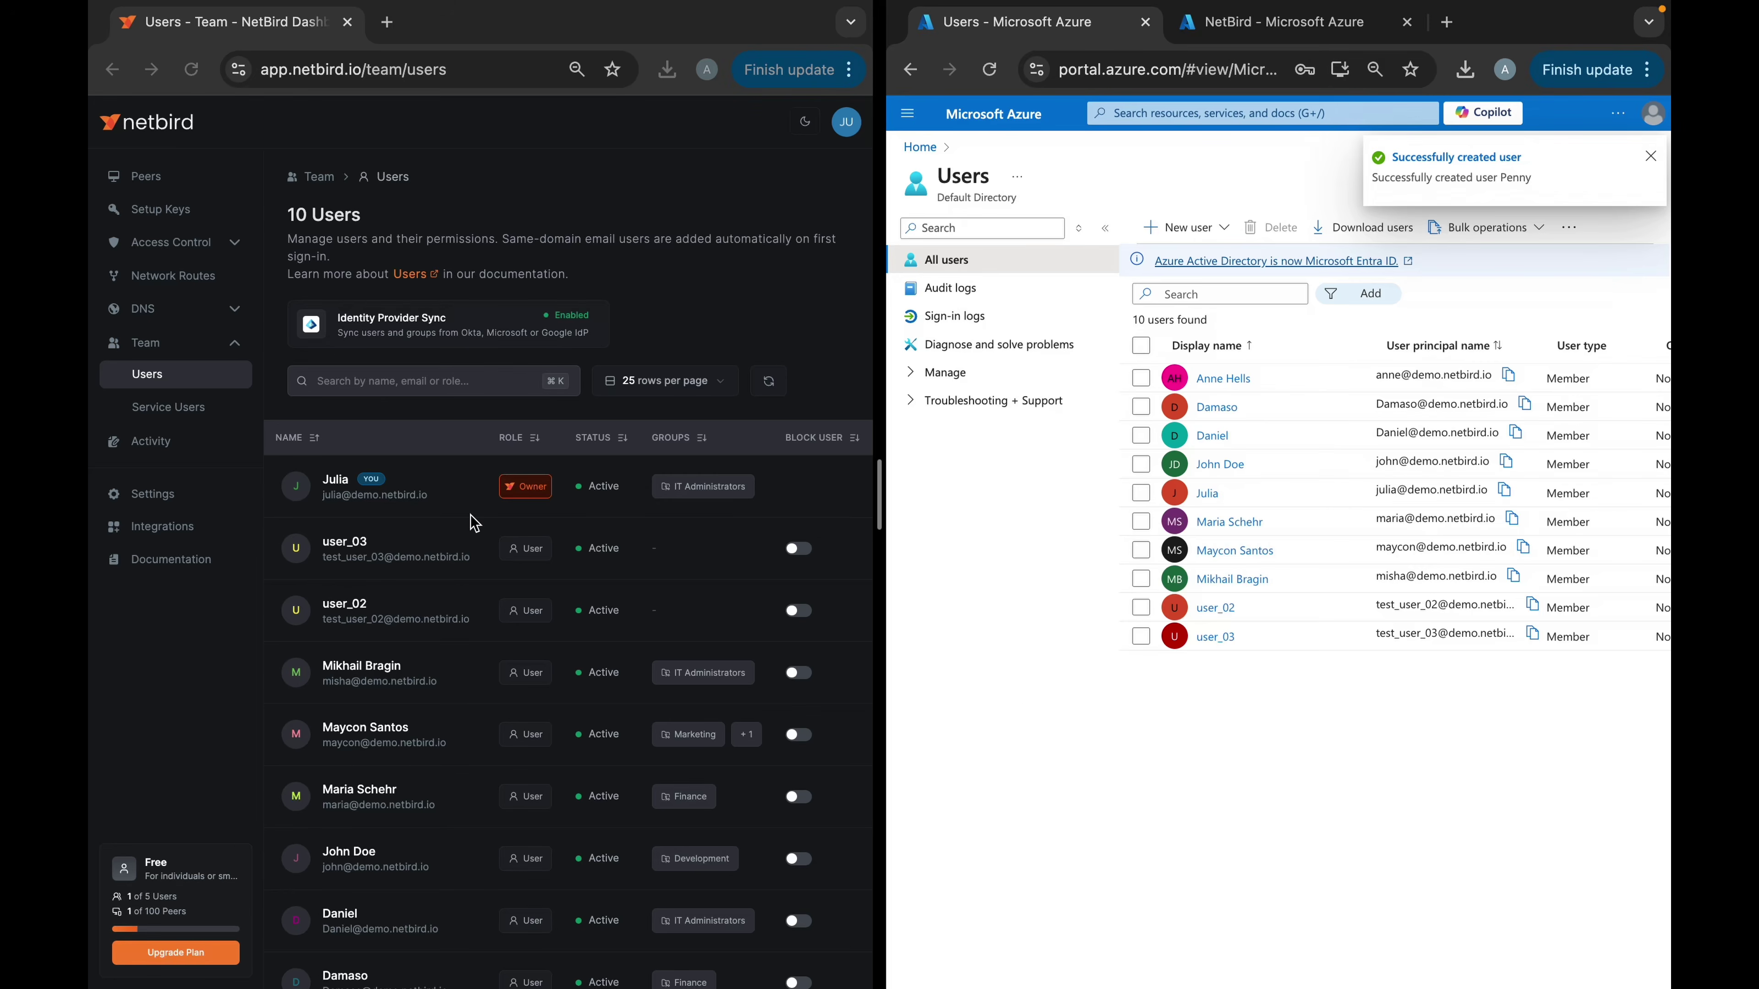
Step: Synchronize NetBird's Entra ID (Azure AD) integration and check the new user's group in NetBird's Users list
left_click(166, 527)
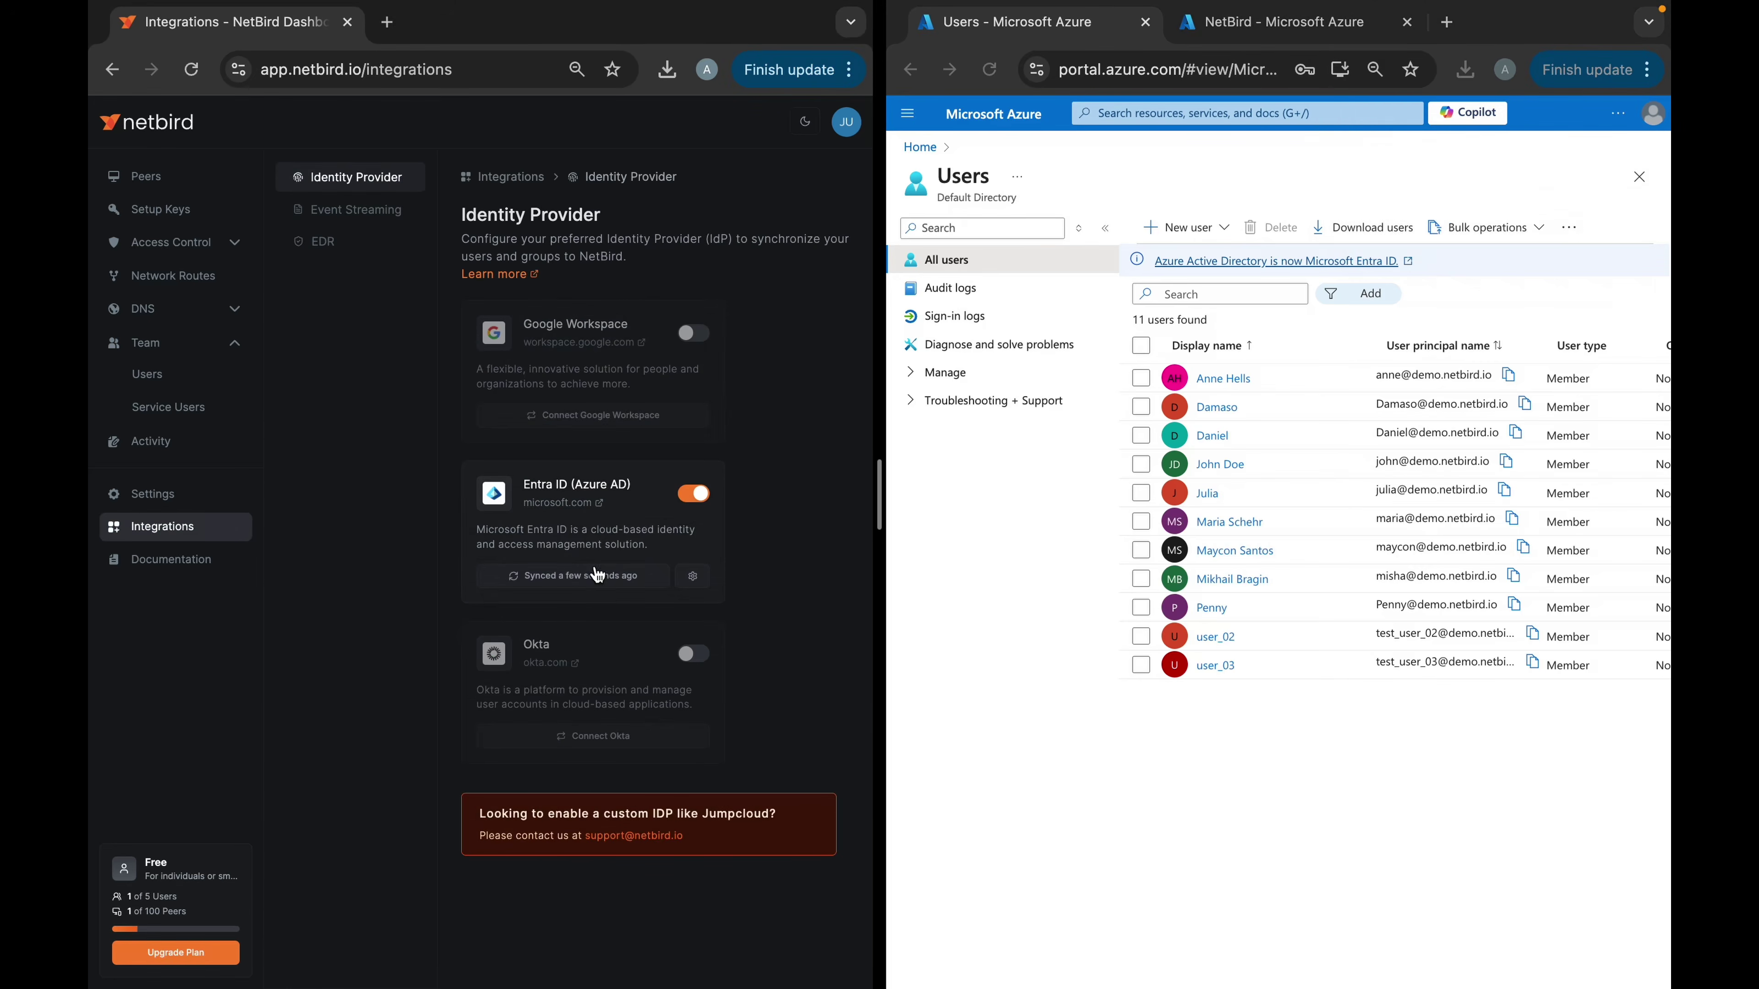
left_click(599, 591)
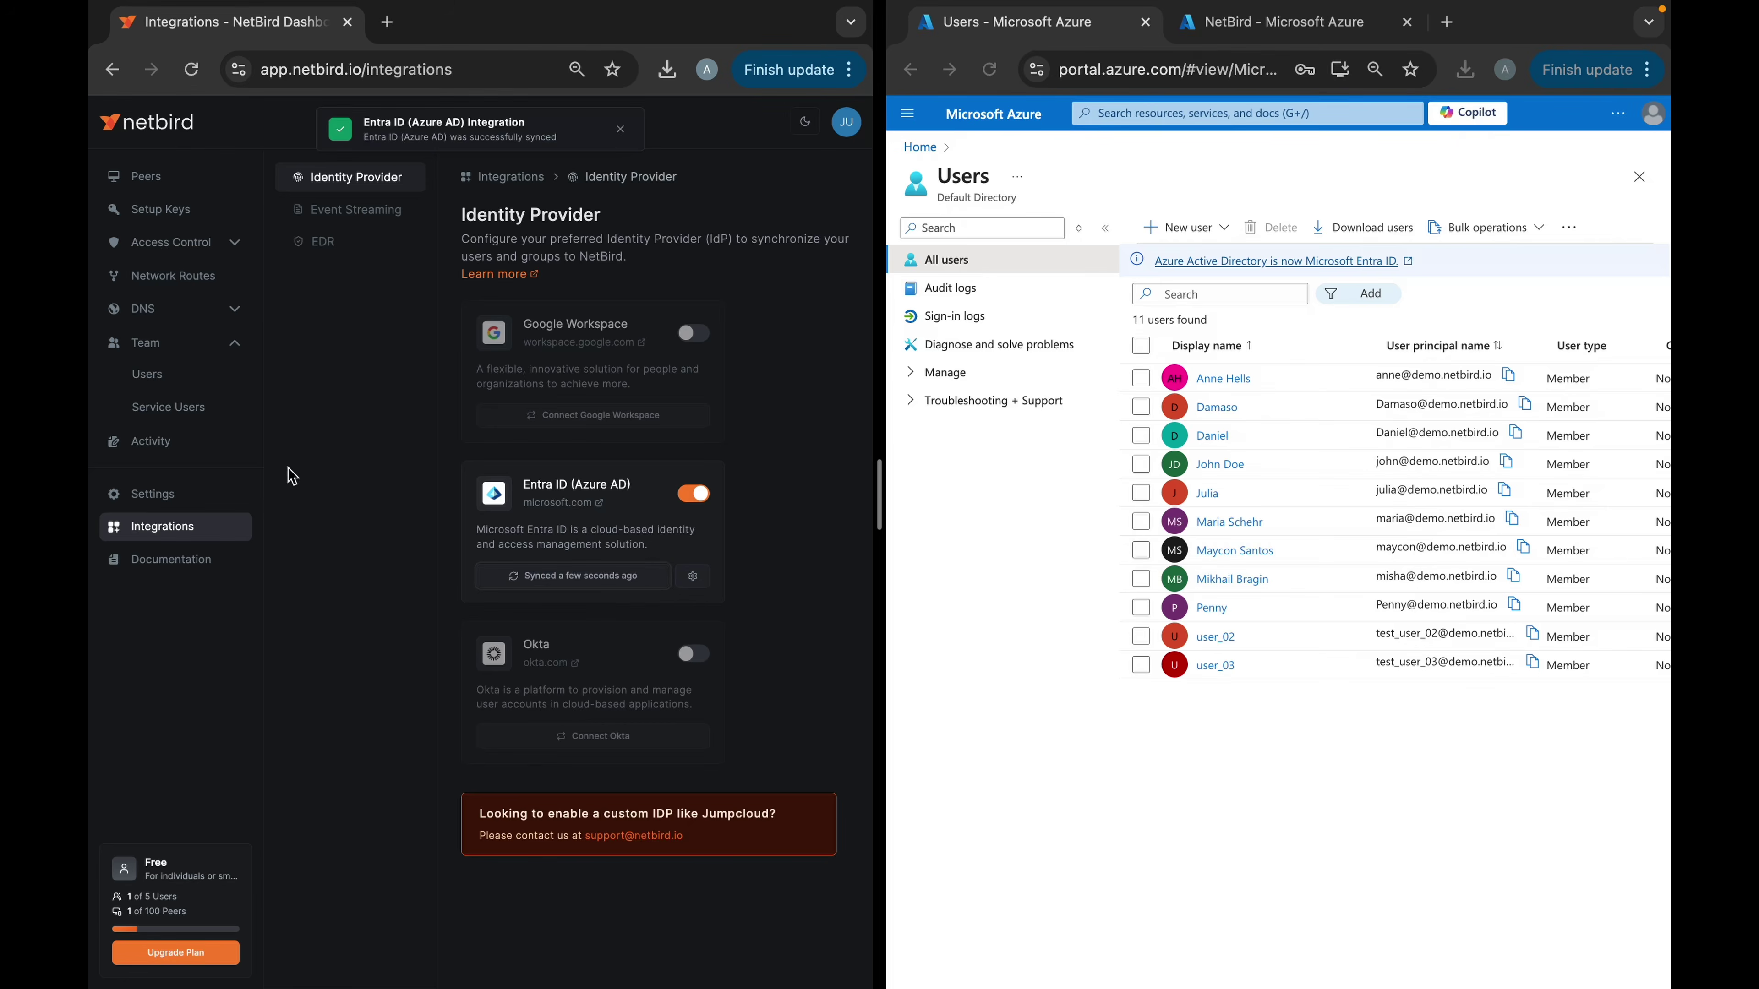
left_click(178, 385)
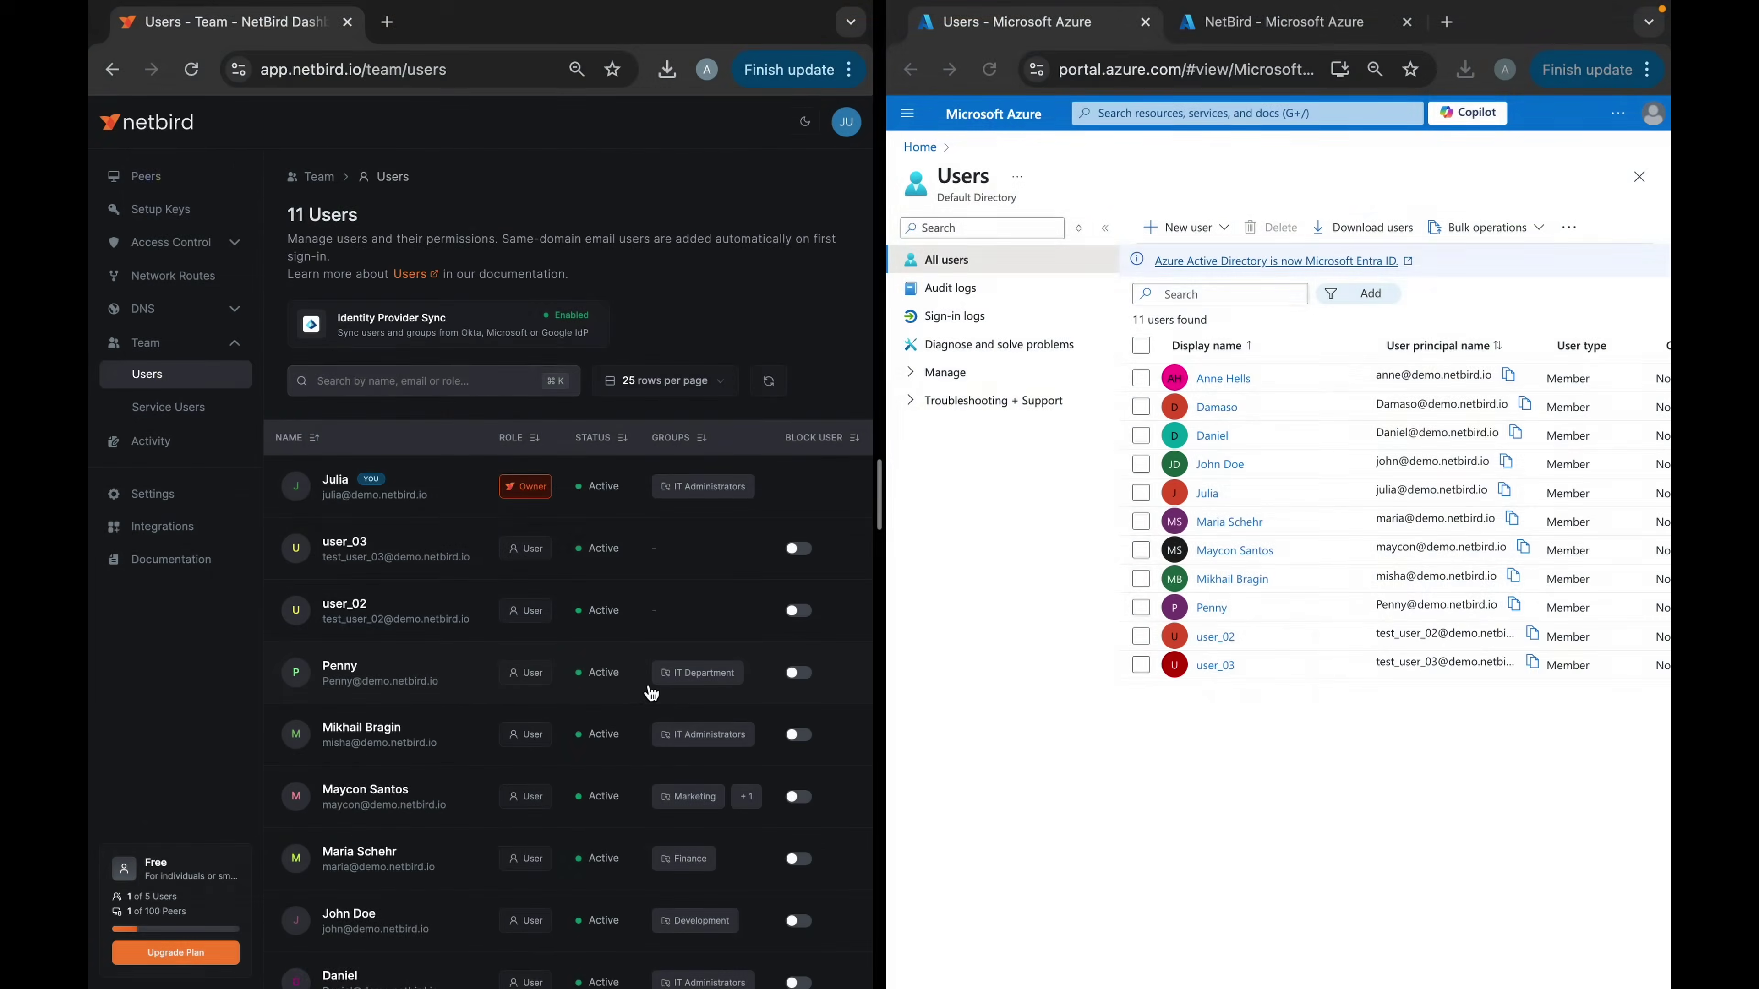
mouse_move(702, 684)
Step: Delete the second listed user from the Azure directory
left_click(1140, 407)
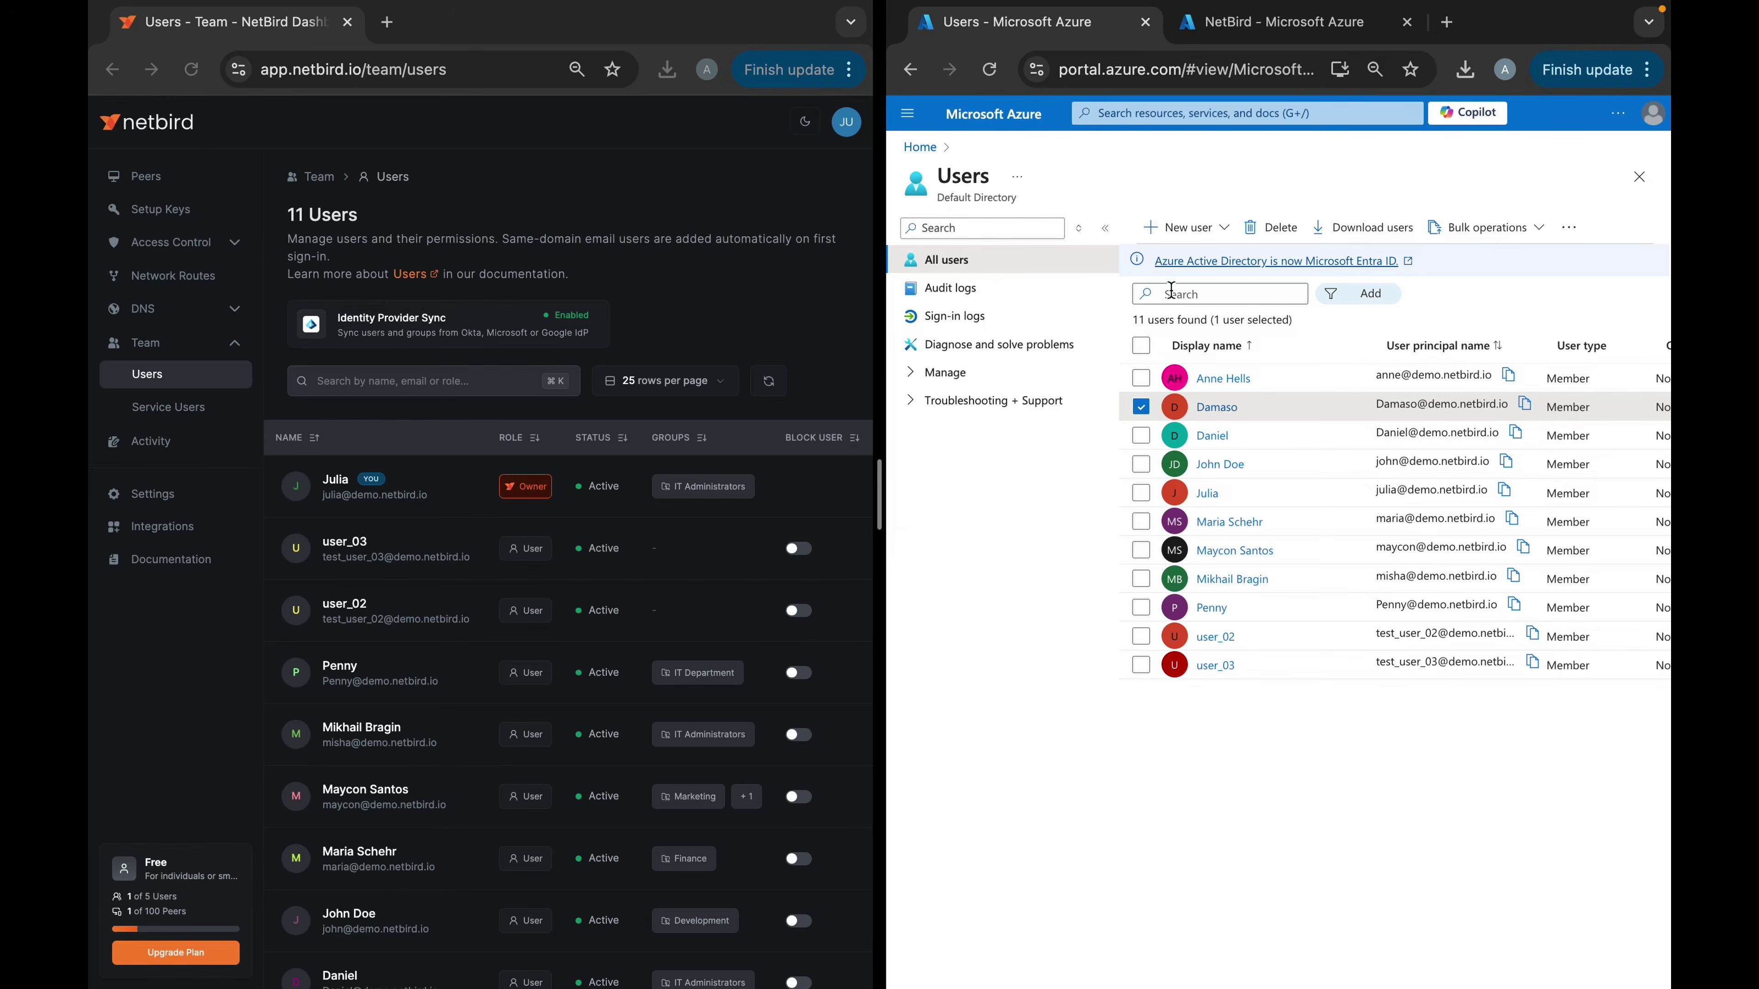
left_click(1264, 232)
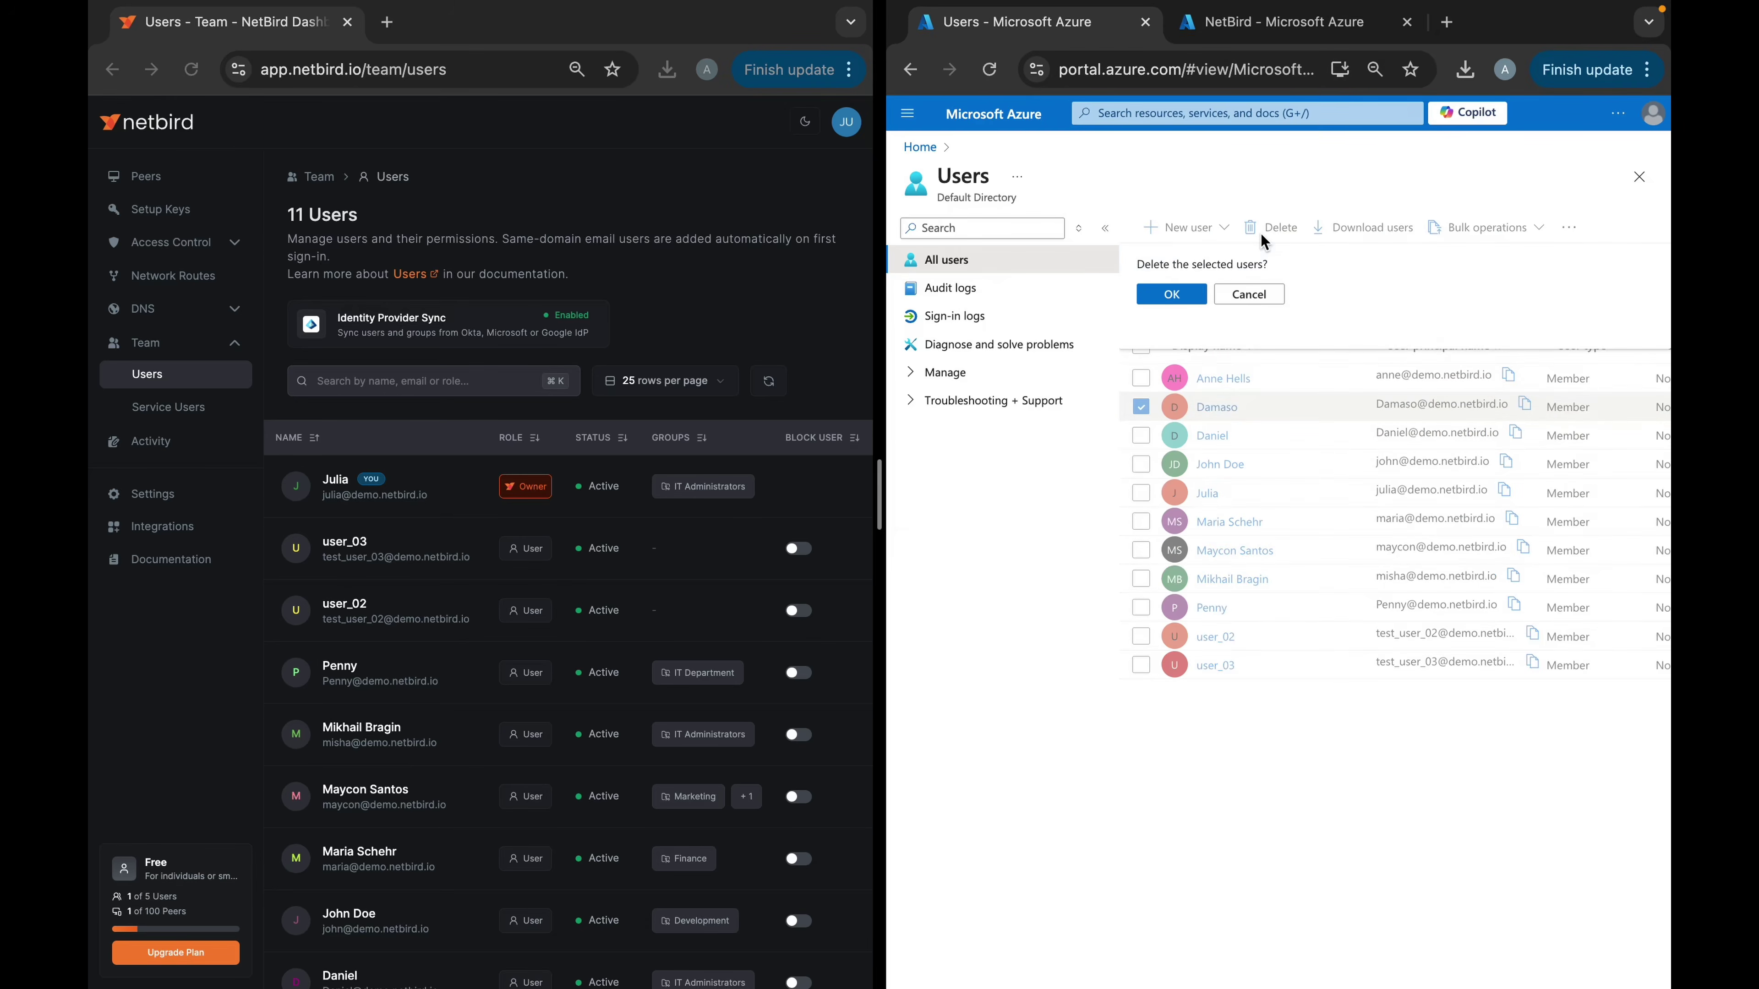
left_click(1172, 294)
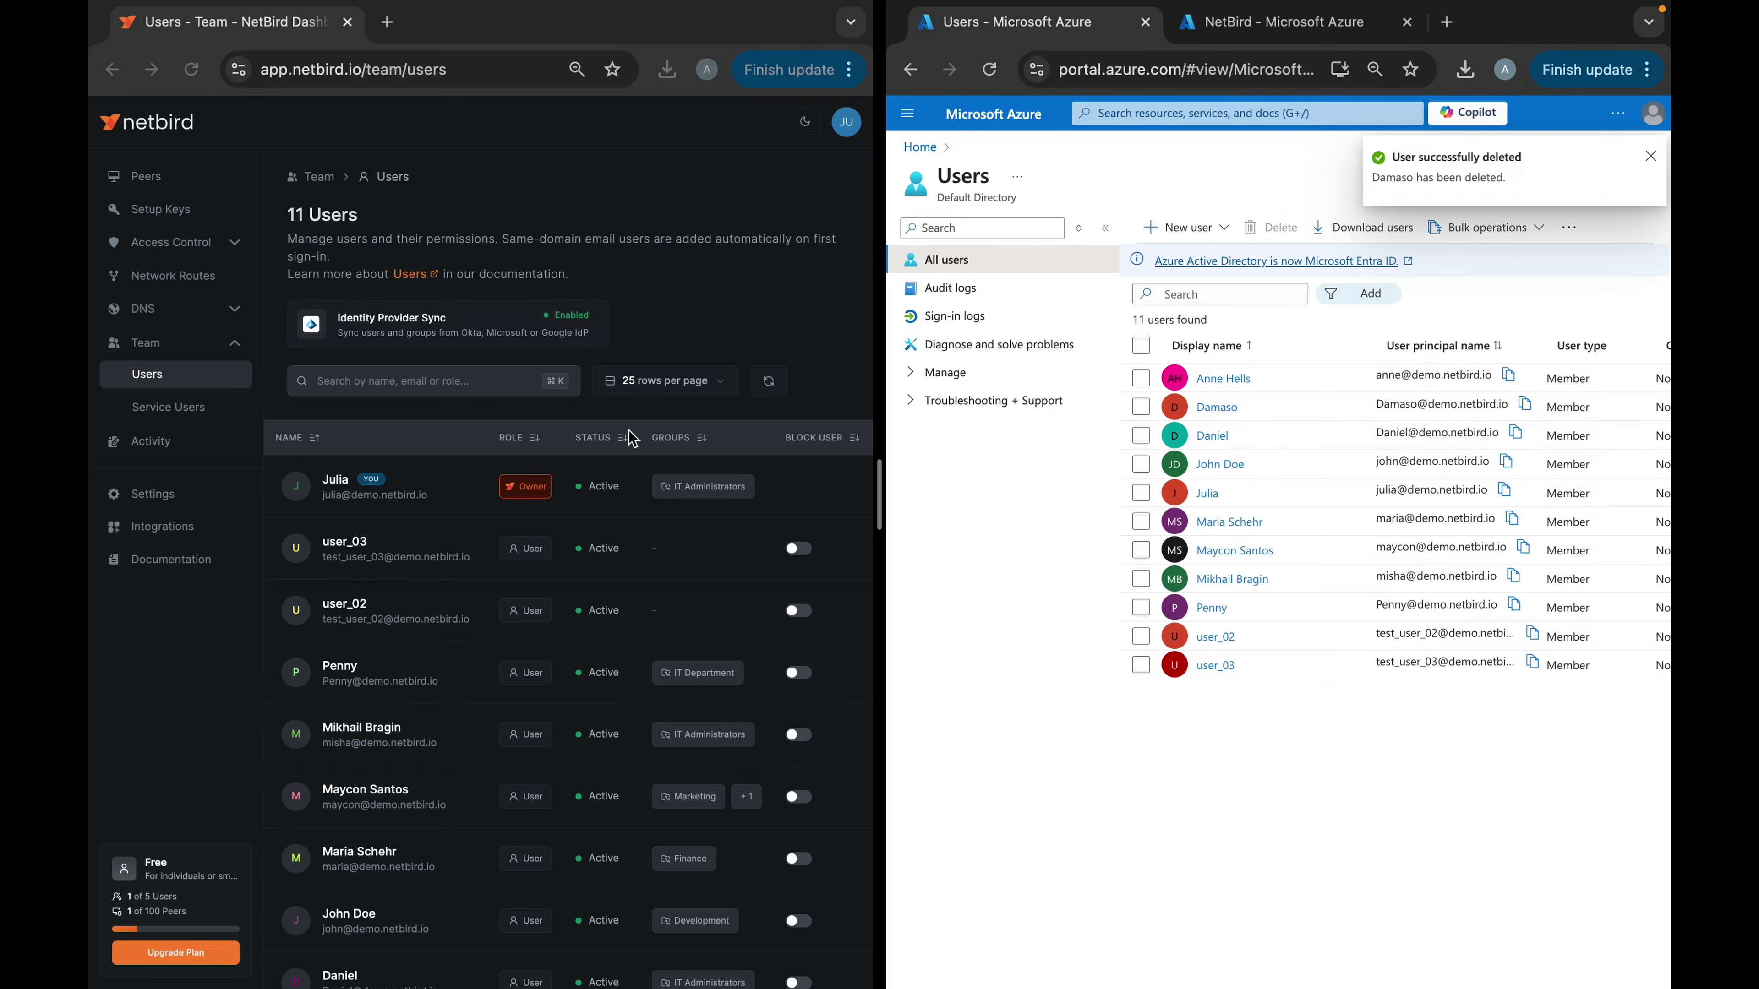
Step: Look for the deleted user in NetBird's Users list, synchronize the Entra ID (Azure AD) integration, and check the list again
scroll(529, 870, "down", 2)
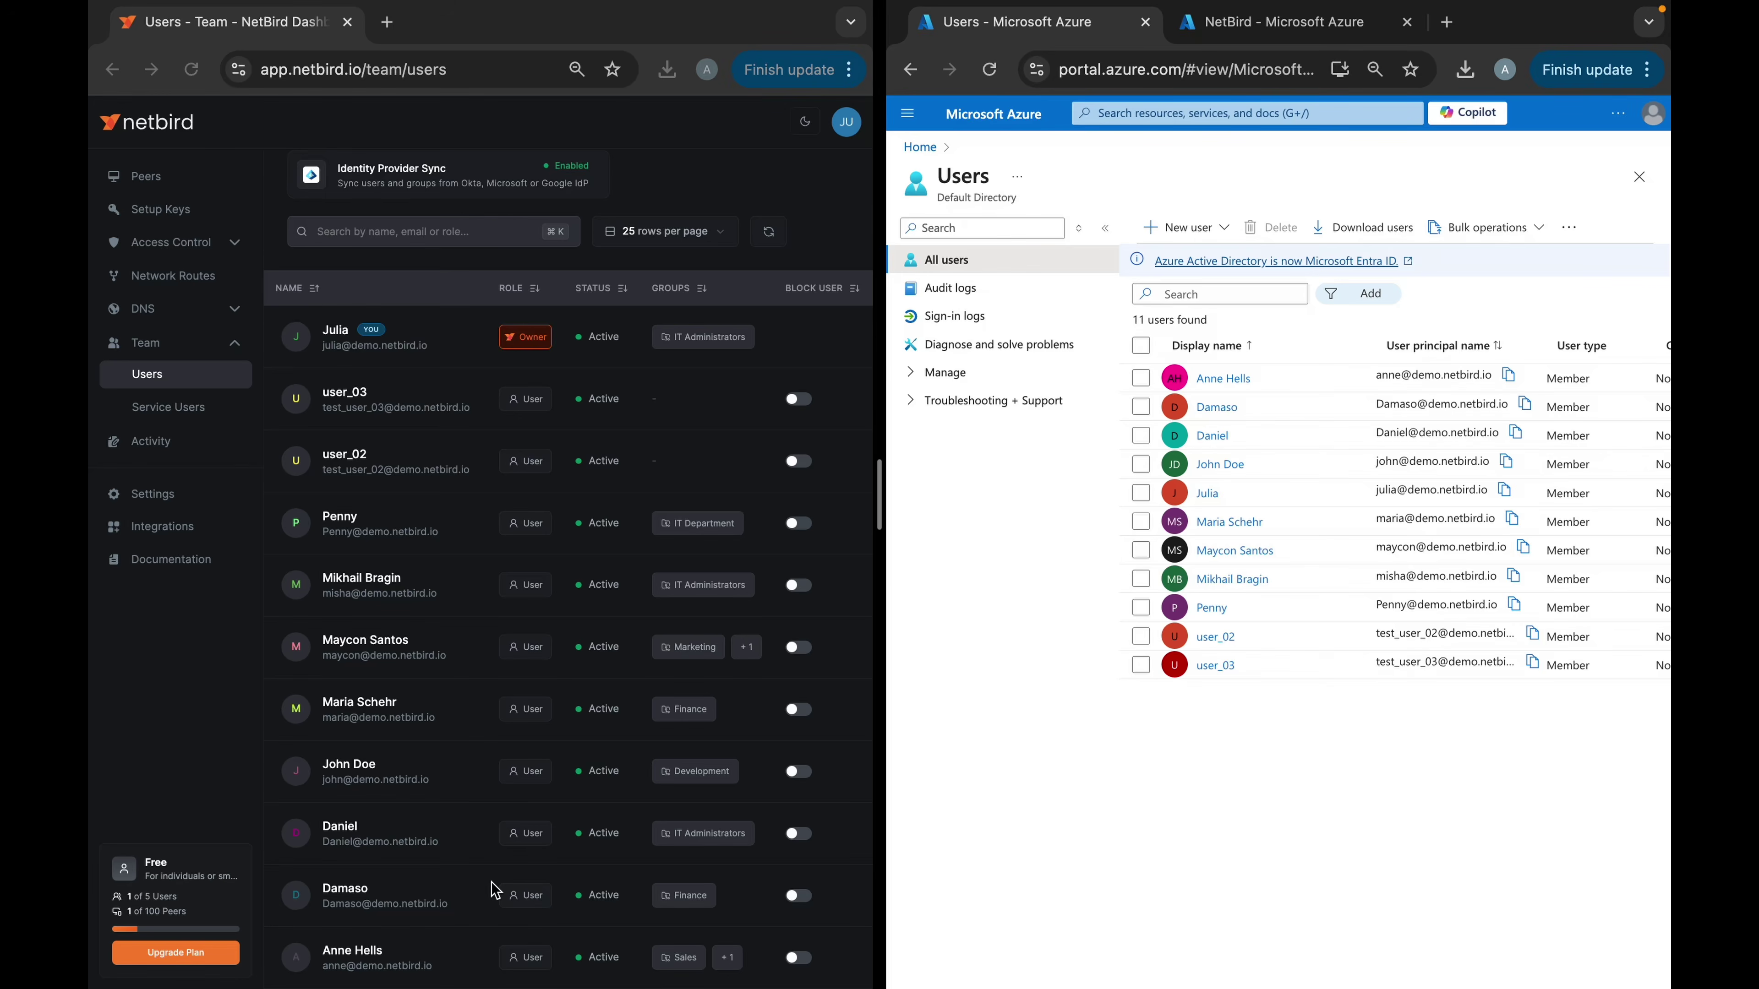
left_click(179, 528)
left_click(564, 581)
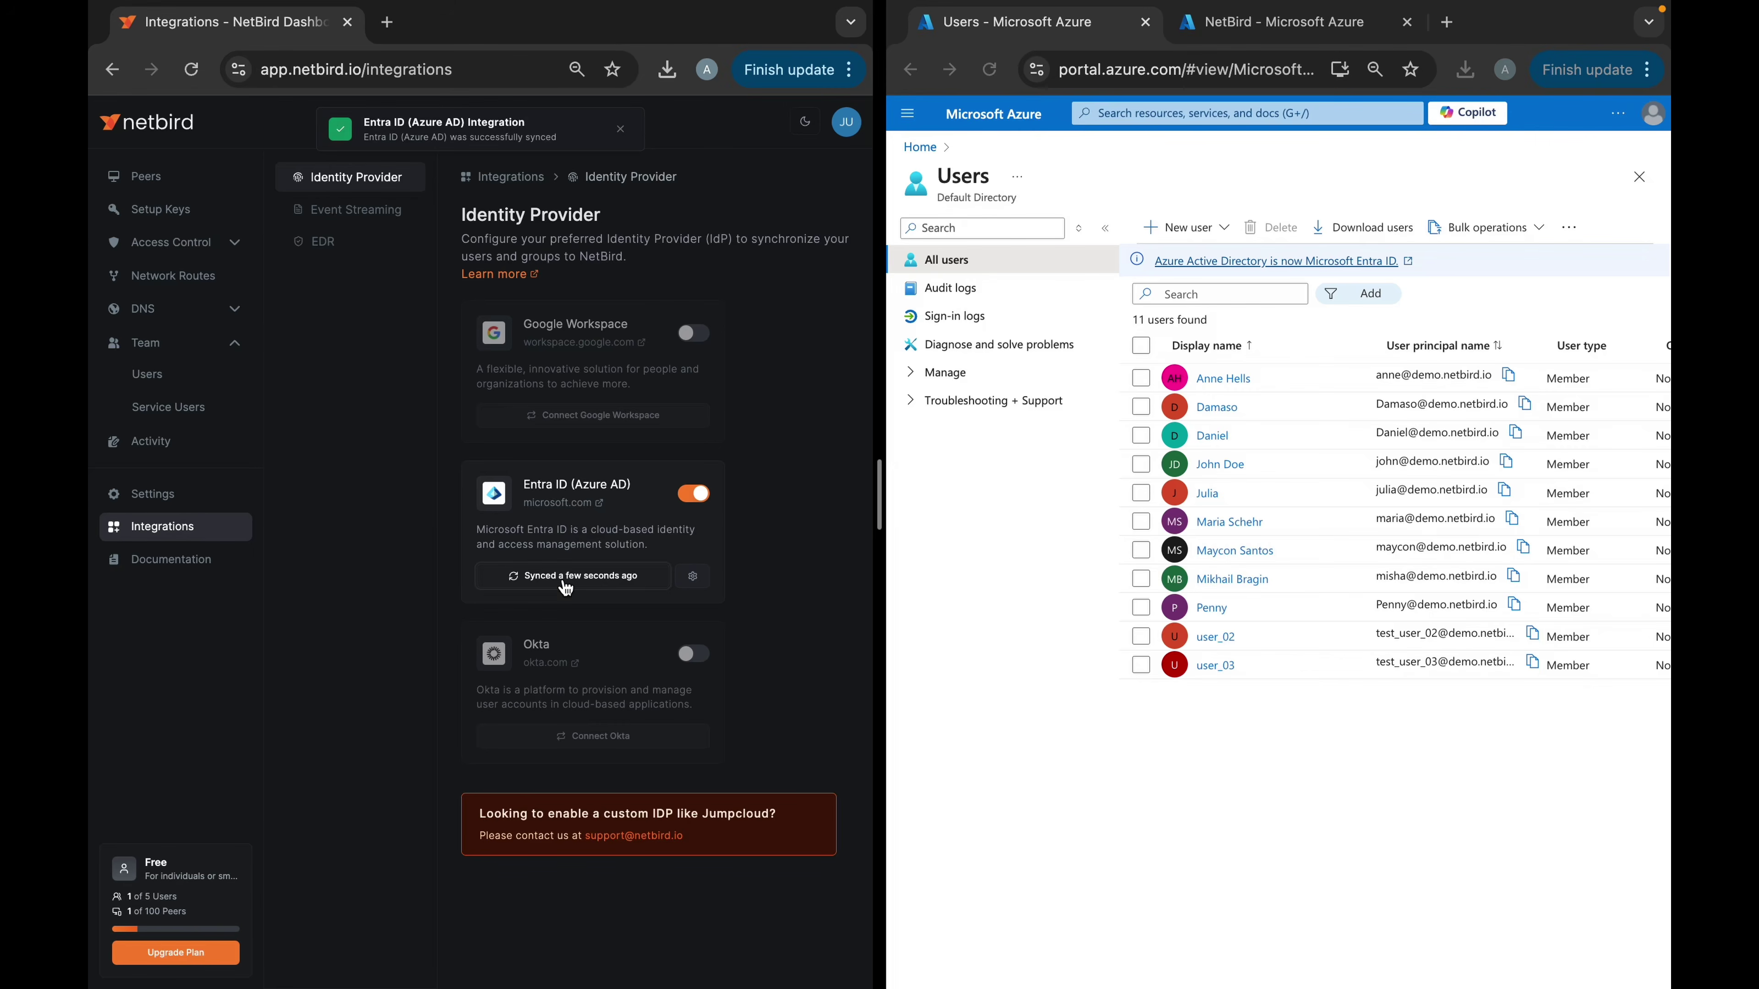
left_click(210, 379)
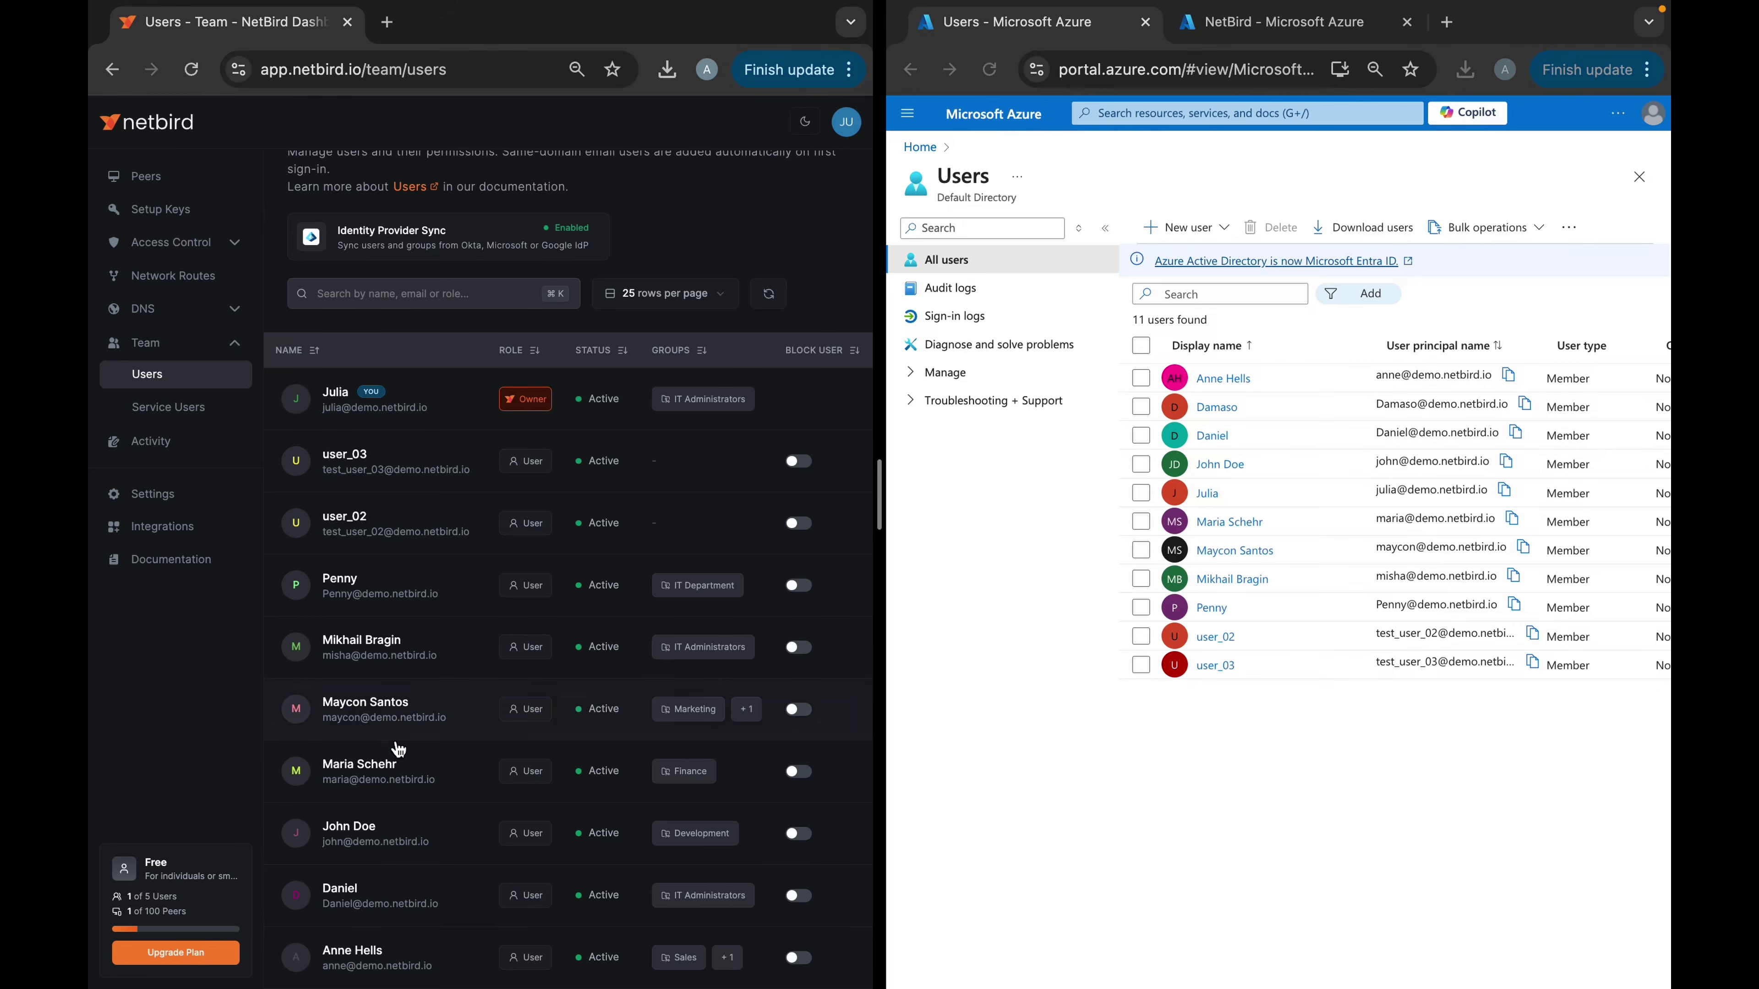
scroll(414, 678, "up", 2)
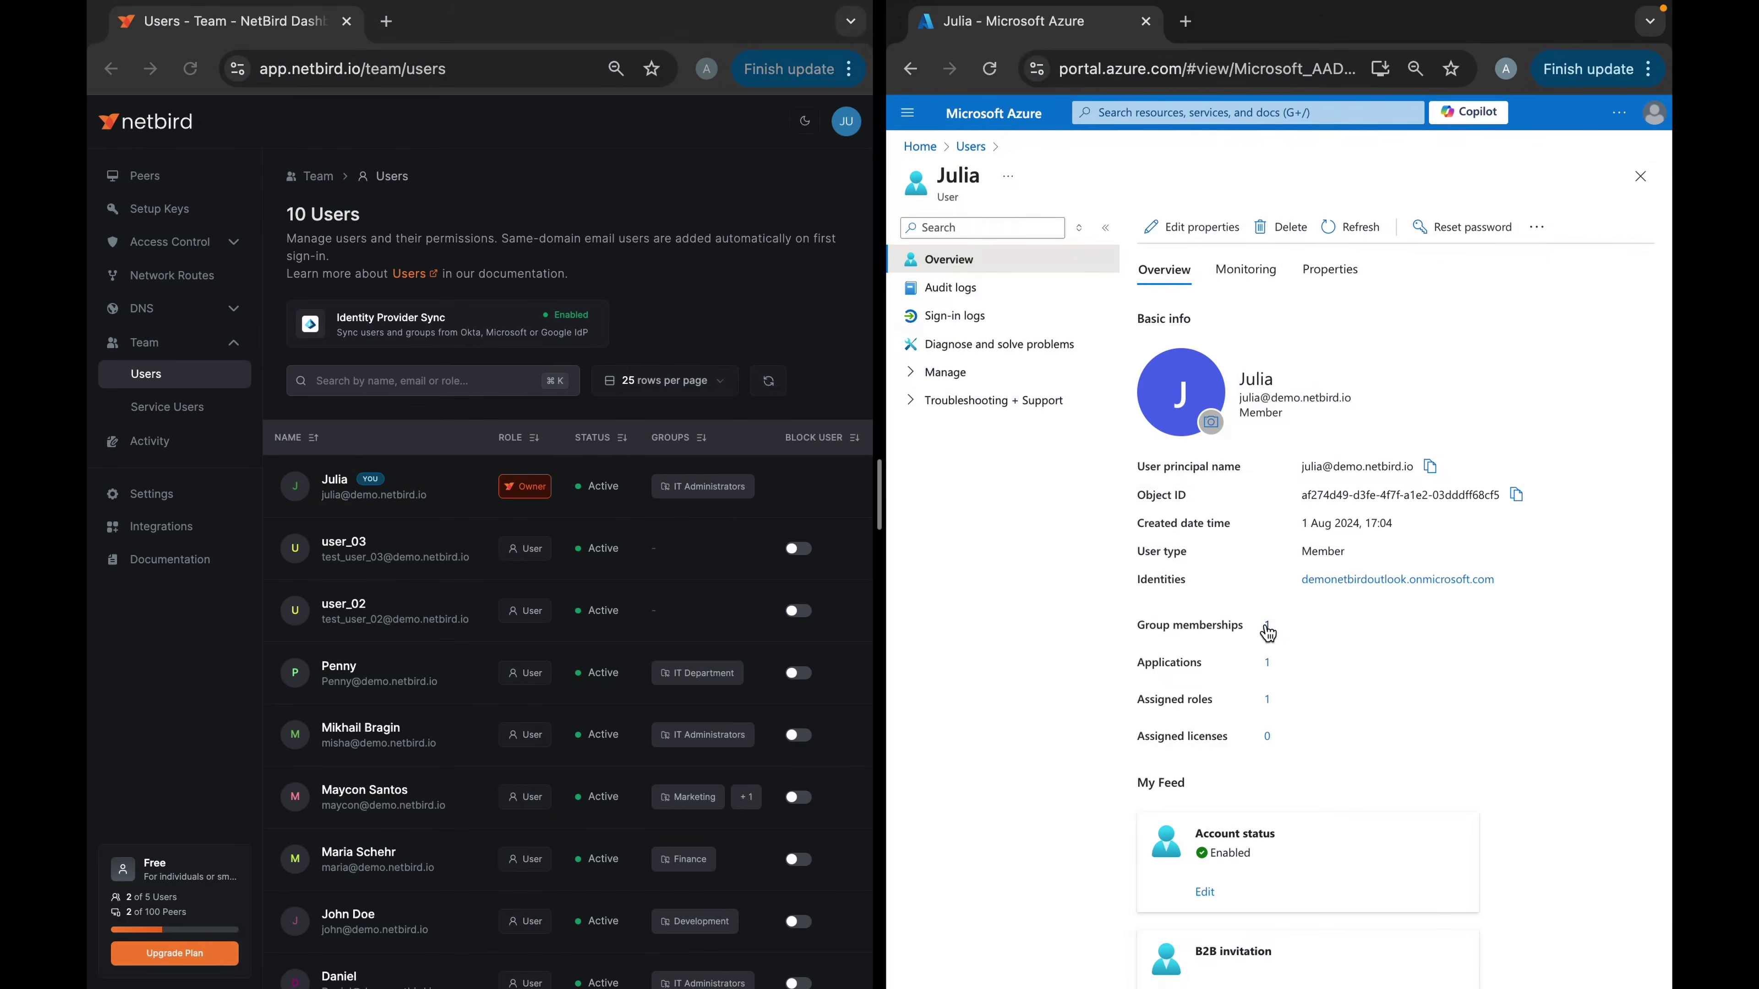
Step: Add the NetBird owner's Azure user to the Development group and refresh the group memberships
left_click(1267, 632)
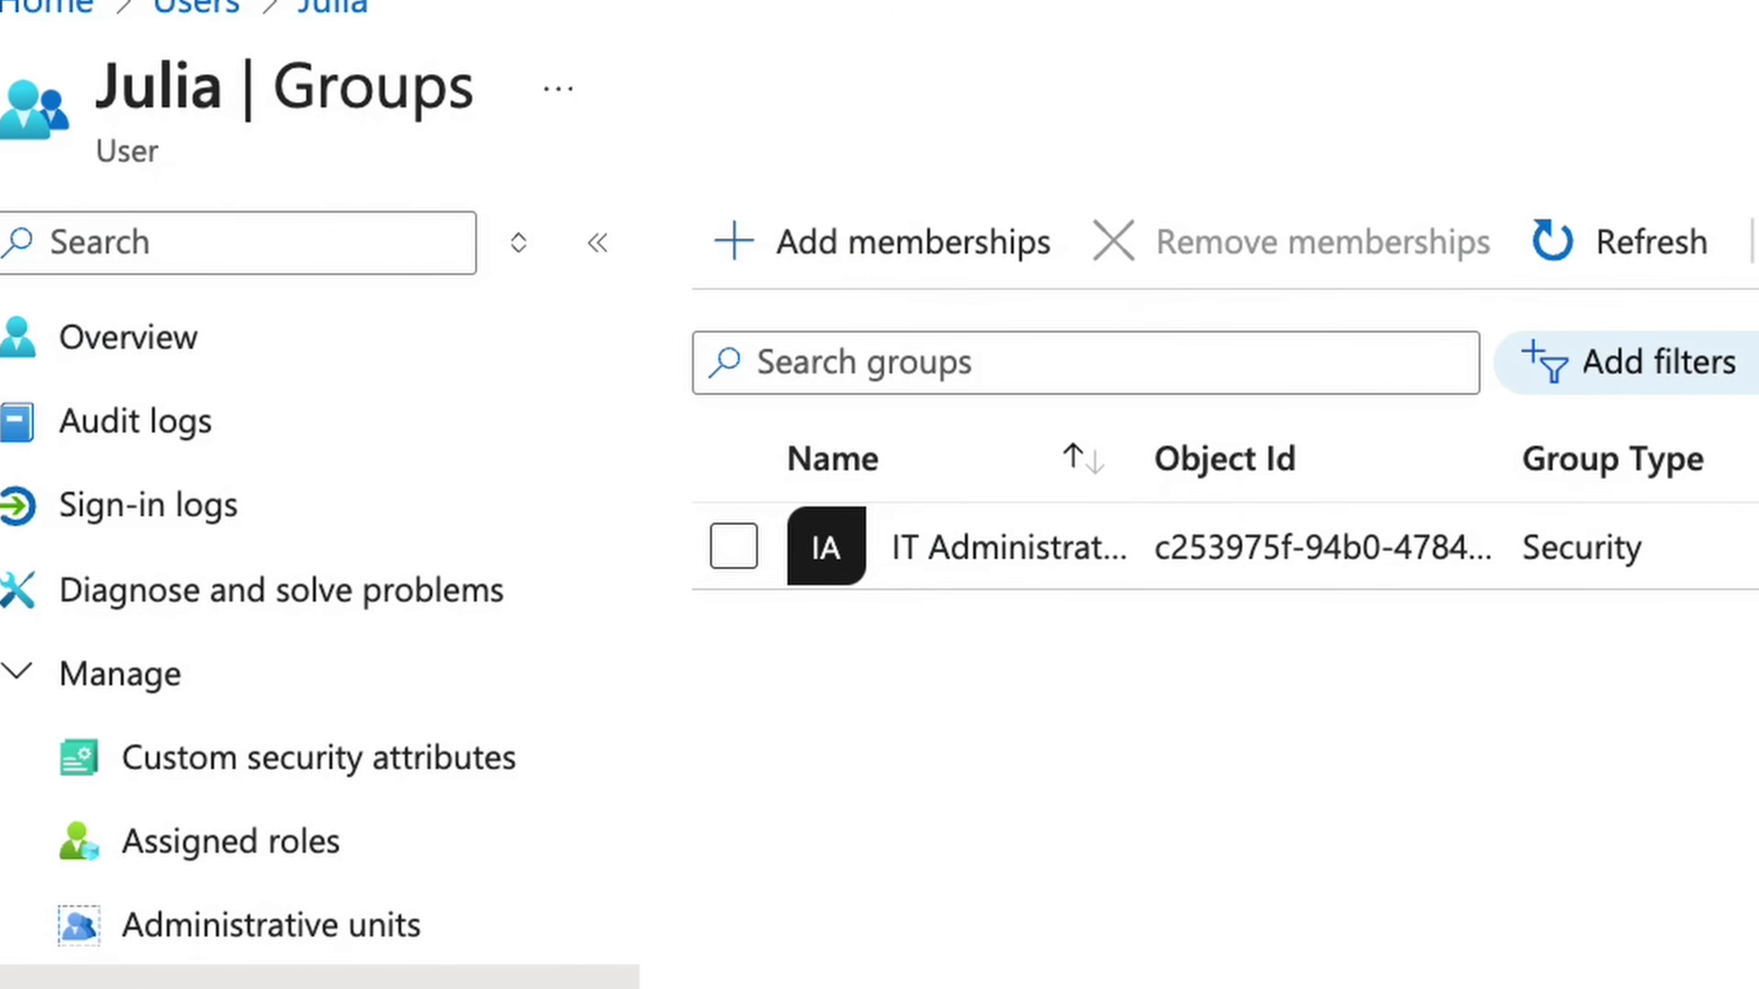
left_click(894, 253)
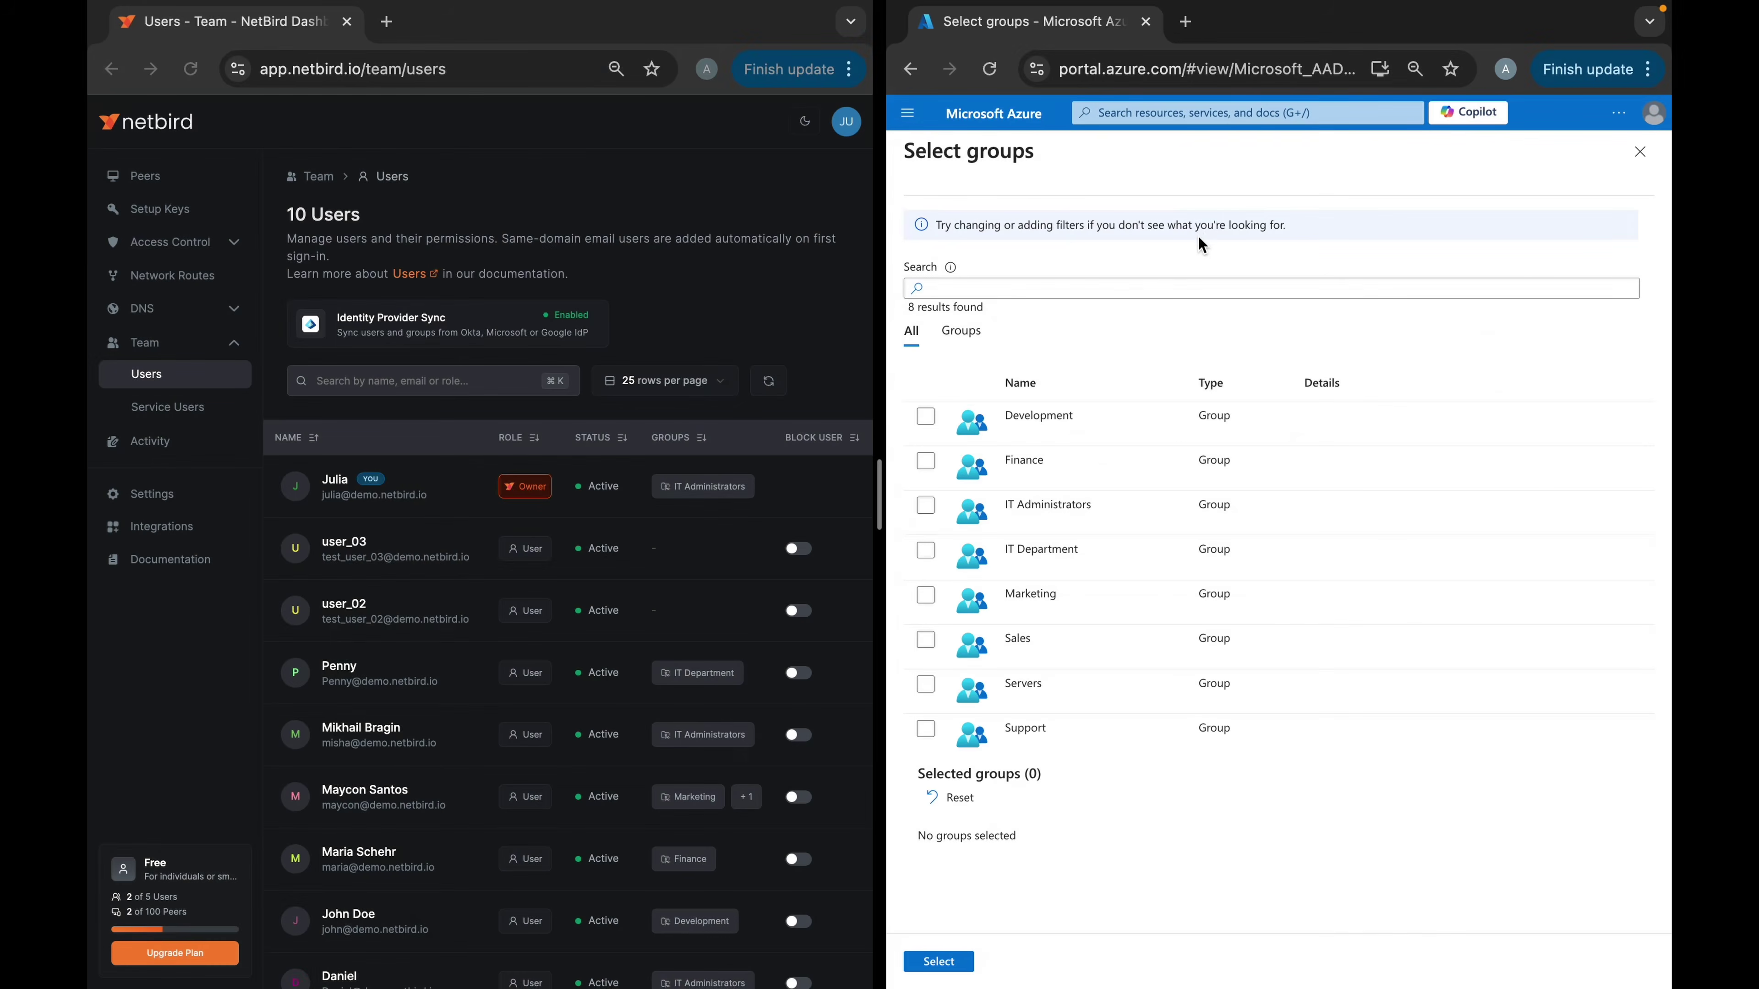
left_click(925, 417)
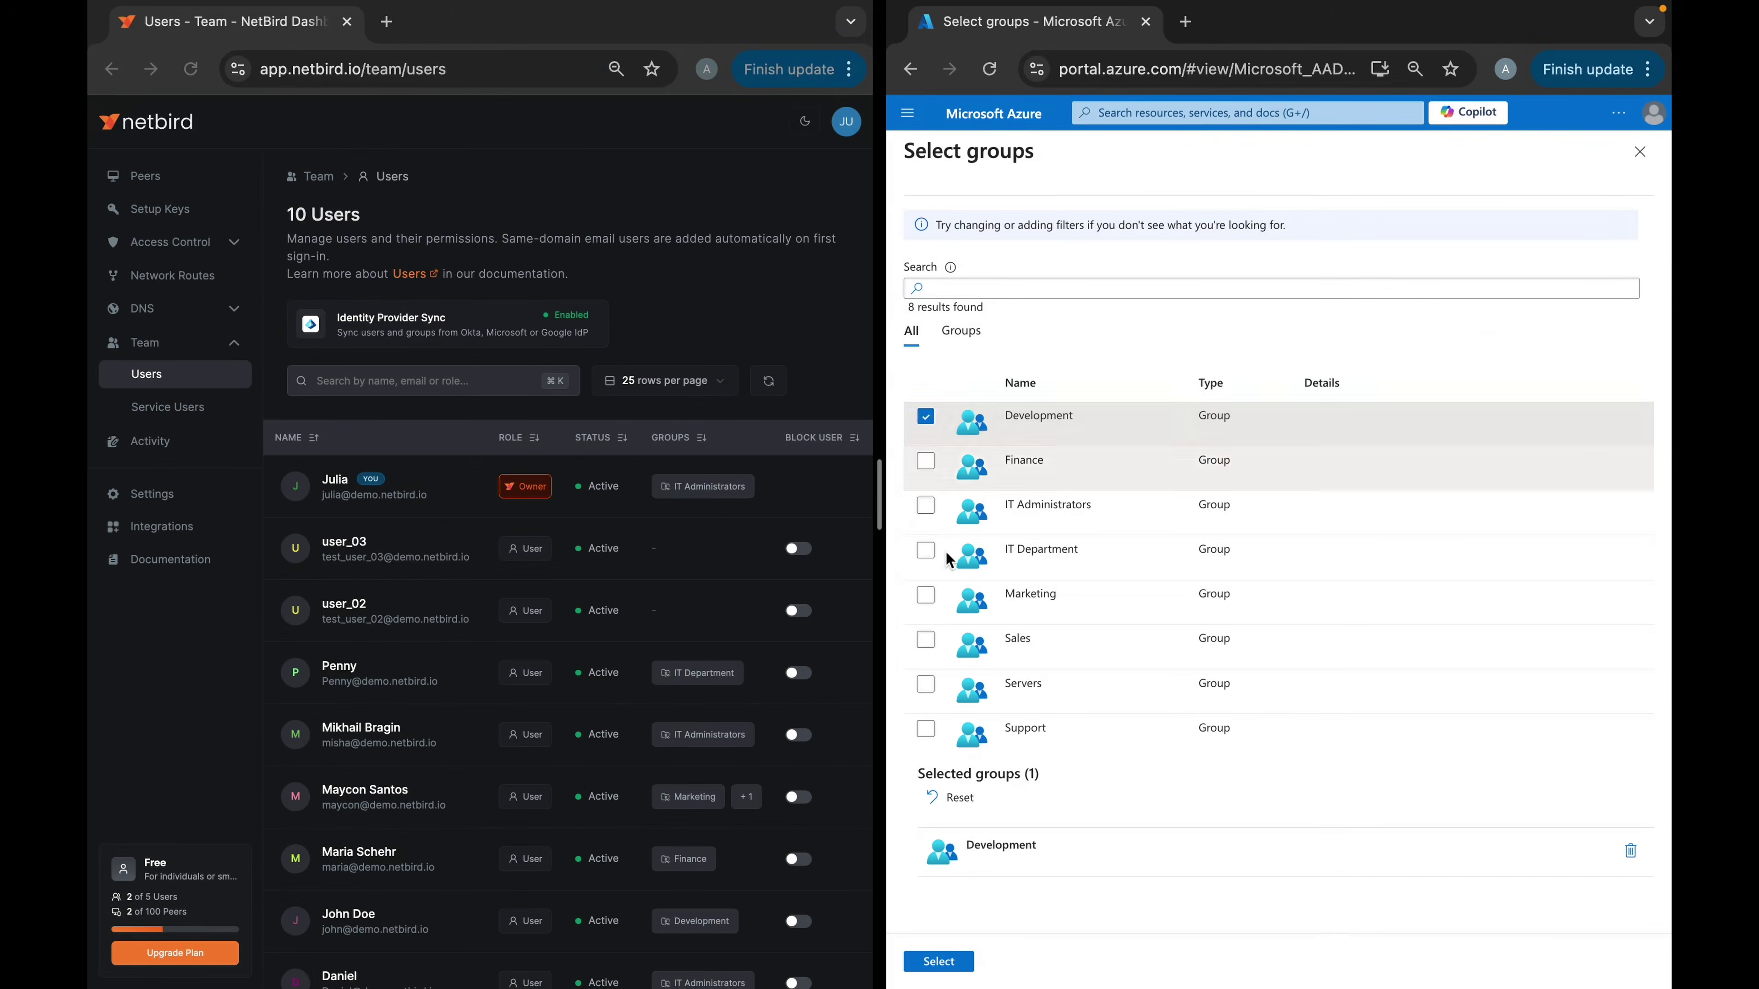
left_click(915, 964)
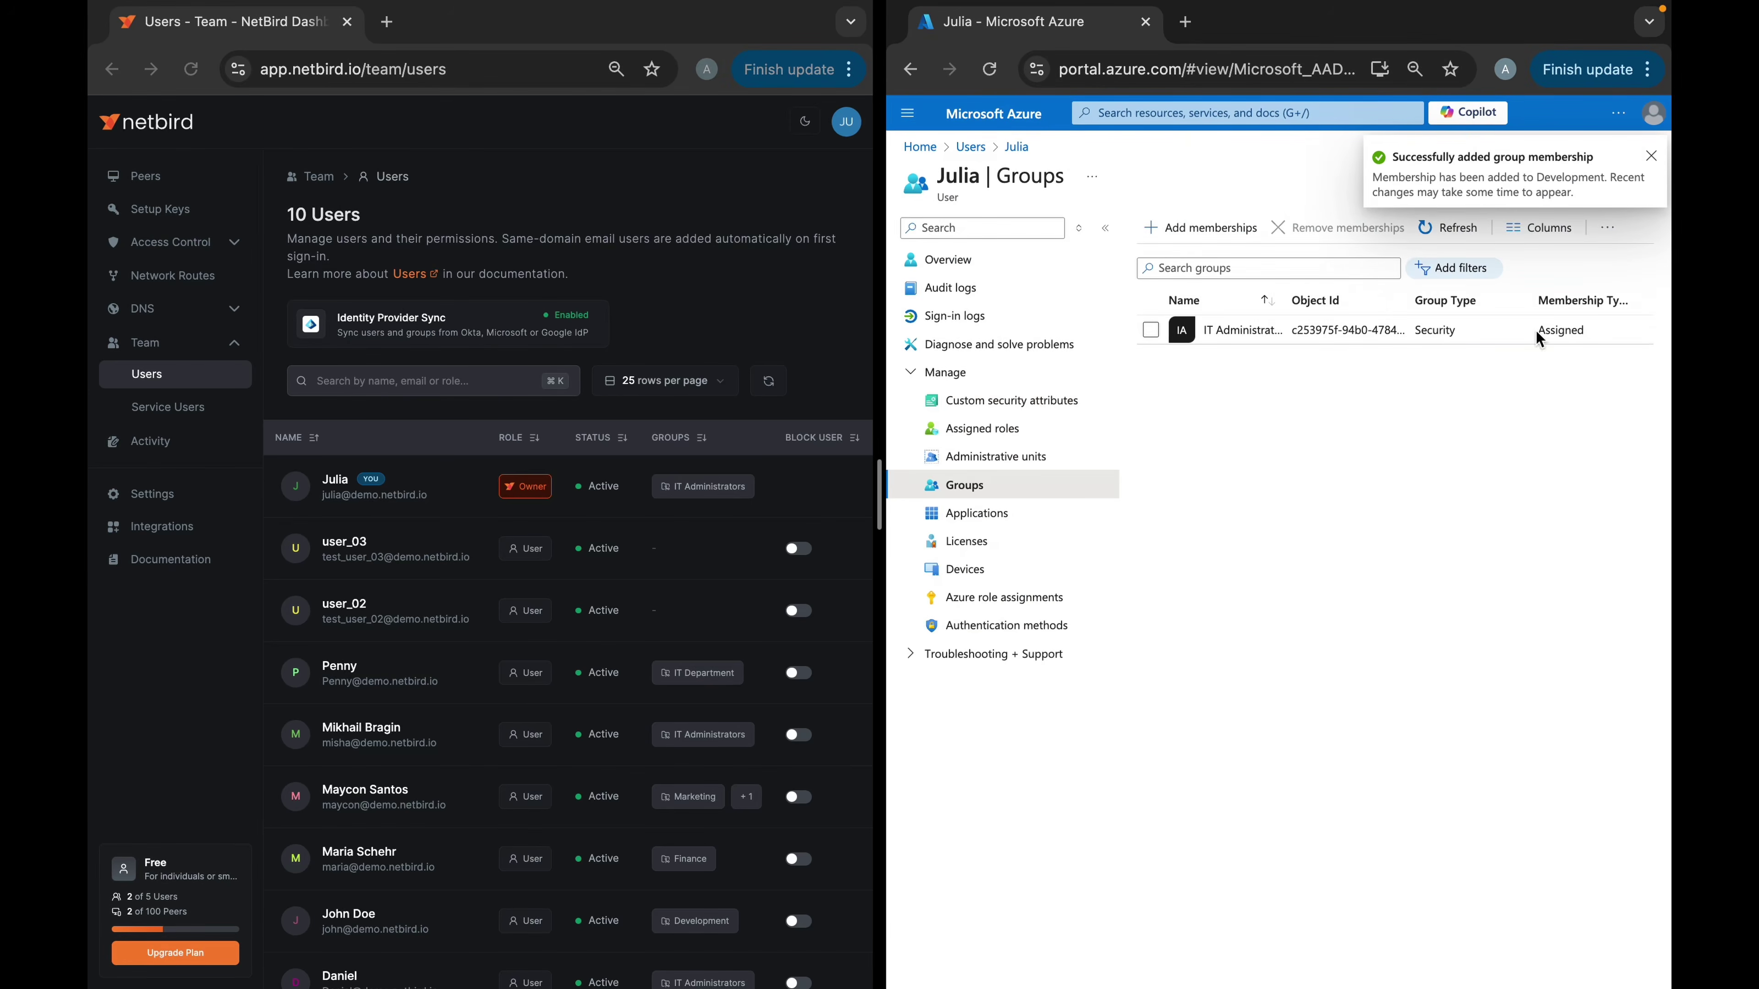
left_click(1467, 229)
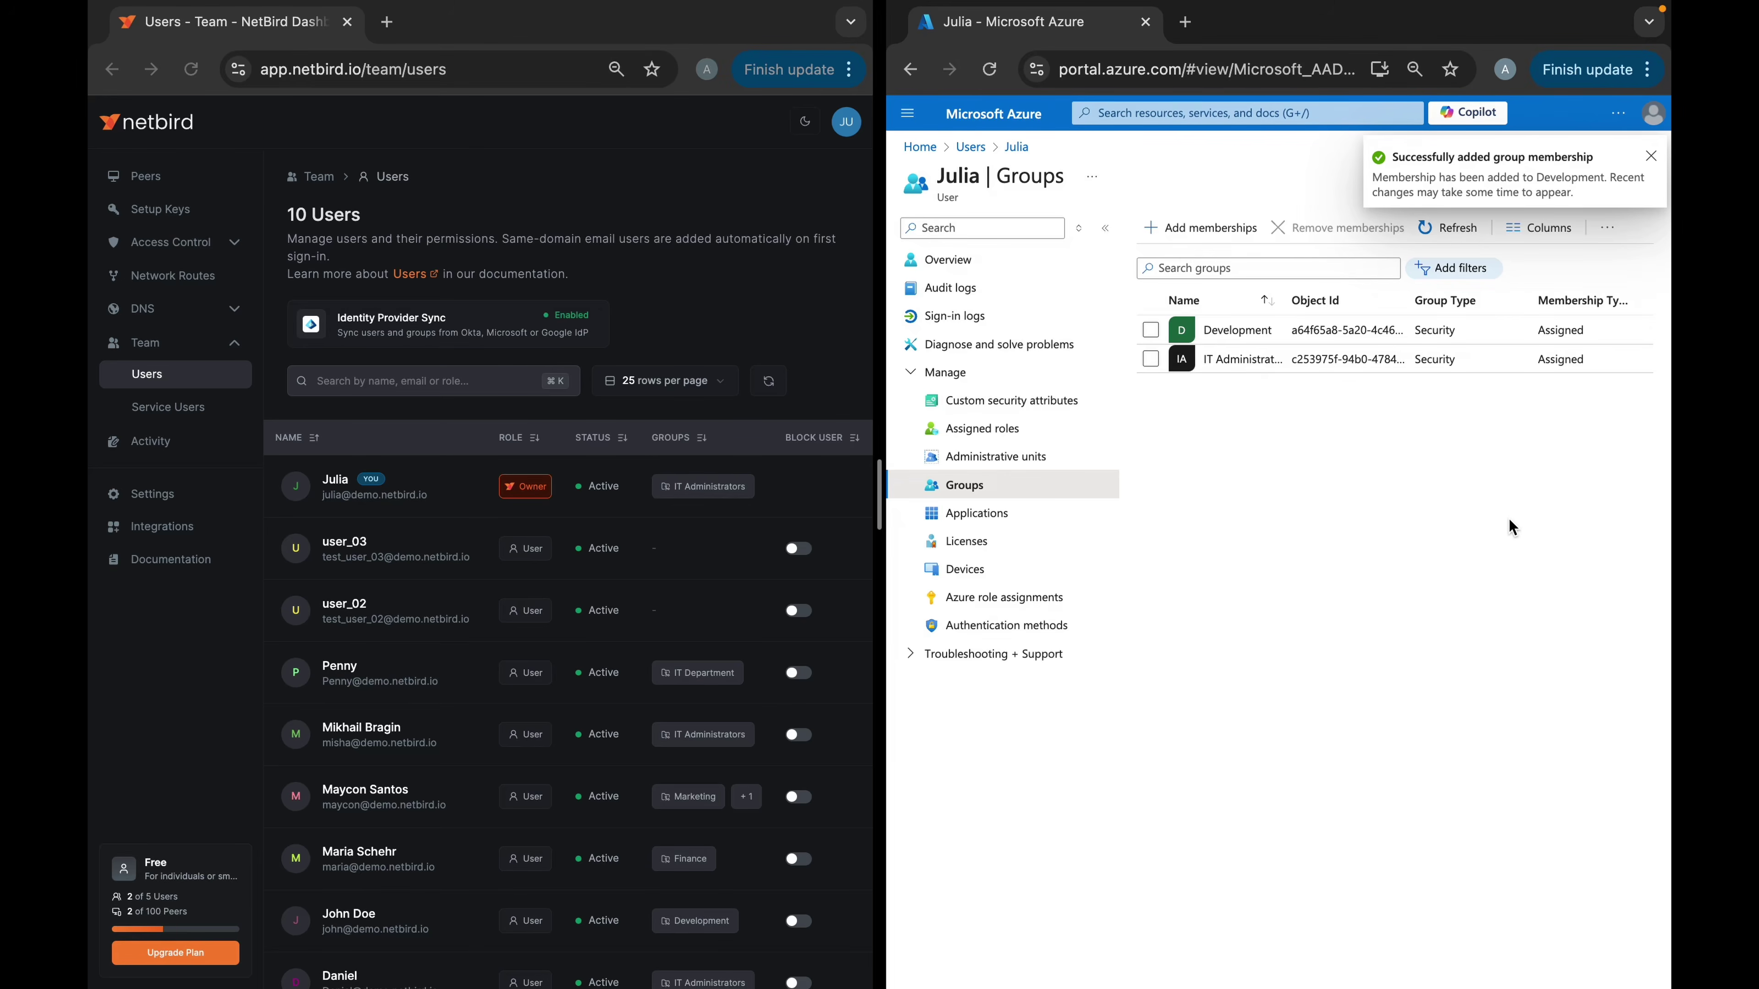
Step: Synchronize the Entra ID (Azure AD) integration in NetBird and check the owner's assigned groups in the Users list
left_click(158, 533)
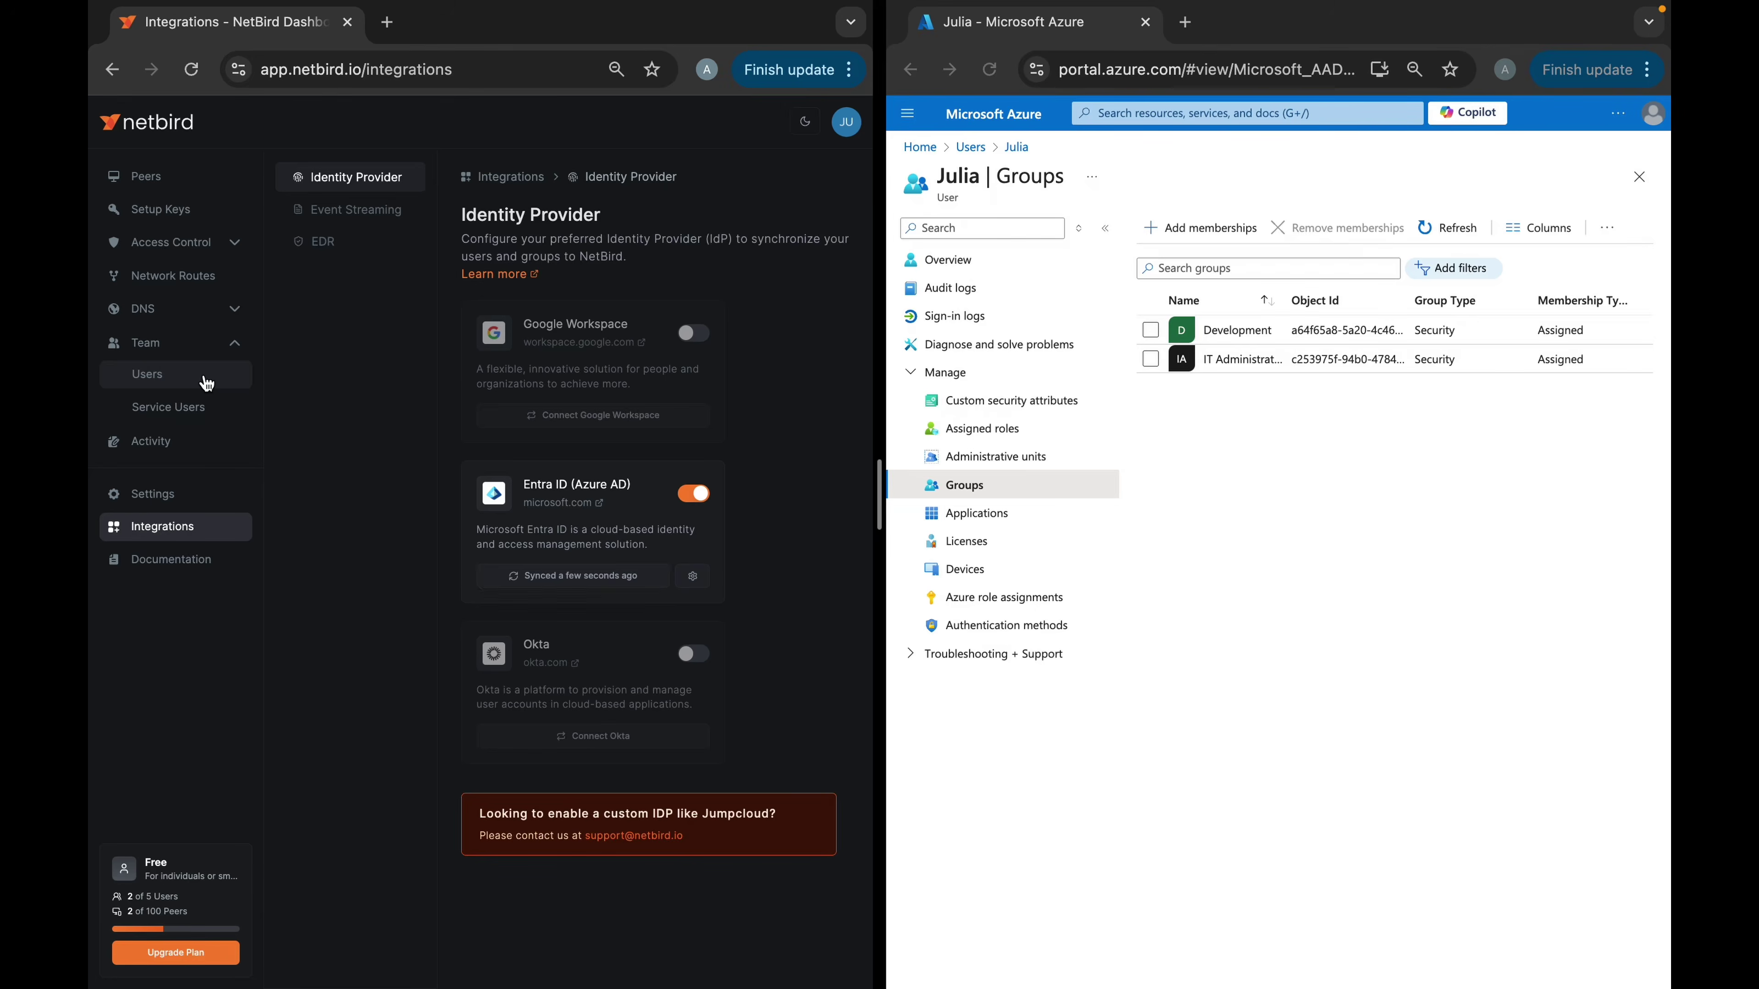
left_click(207, 383)
mouse_move(729, 496)
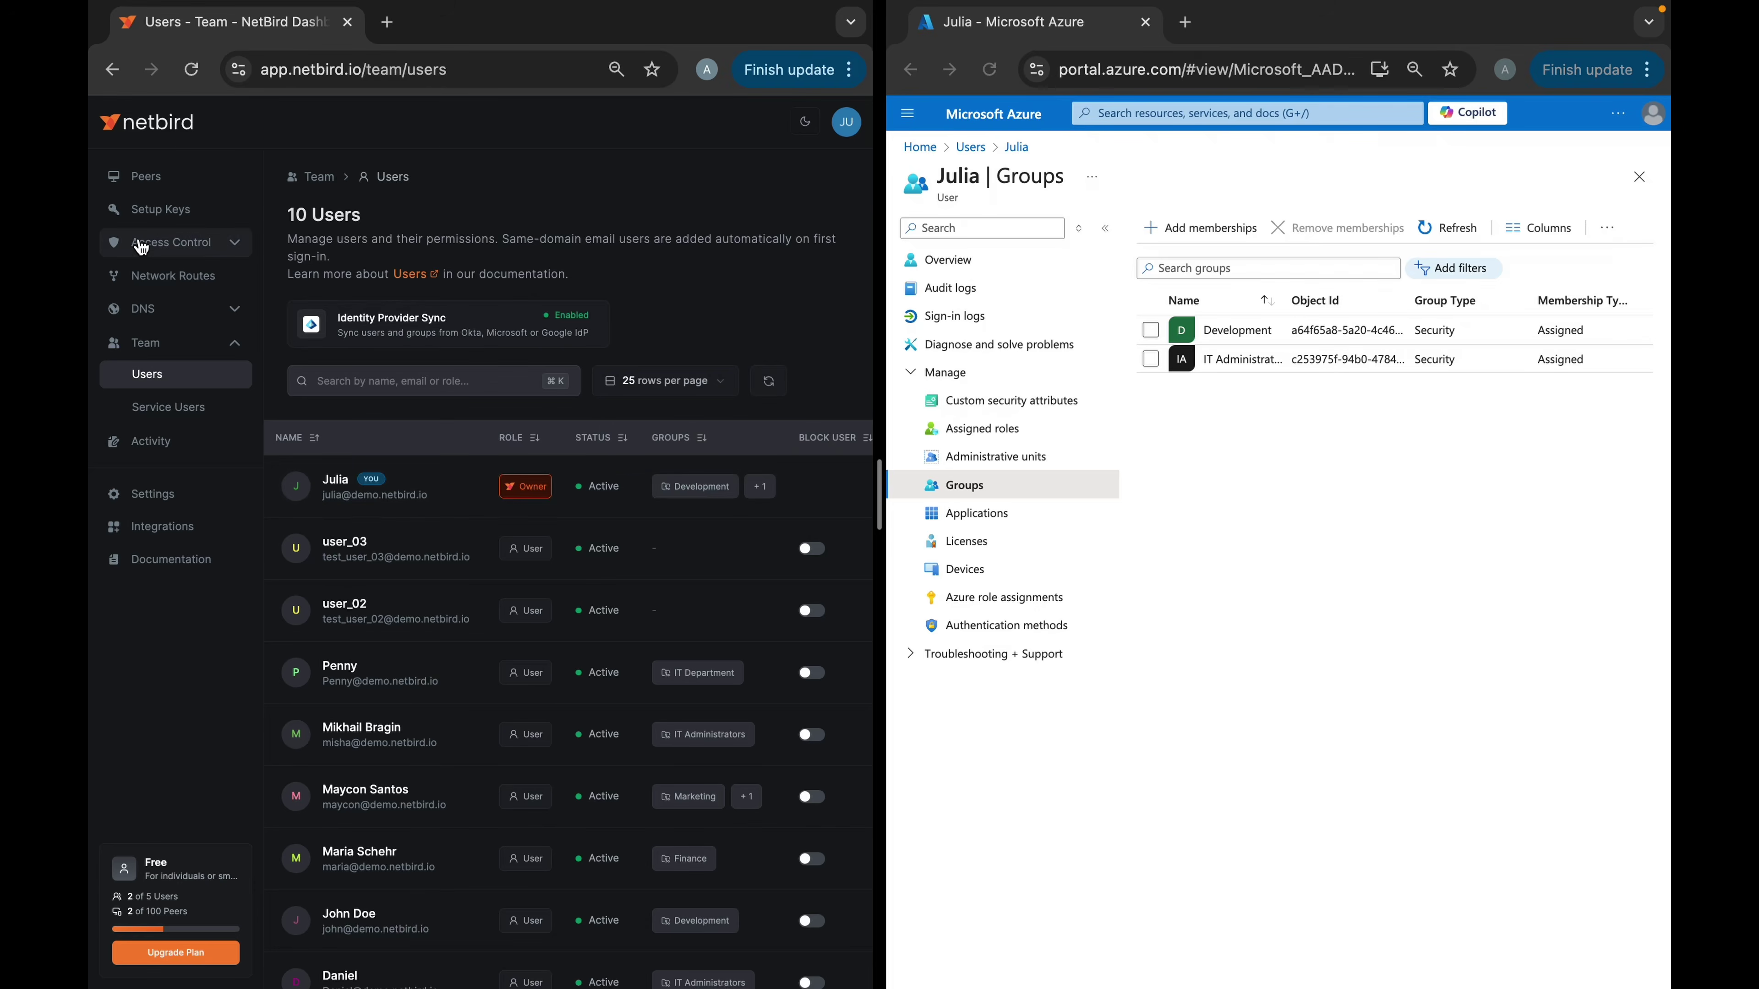
Step: Open NetBird's access control policies and examine the source and destination groups of the Devs to Servers policy
left_click(160, 243)
left_click(180, 282)
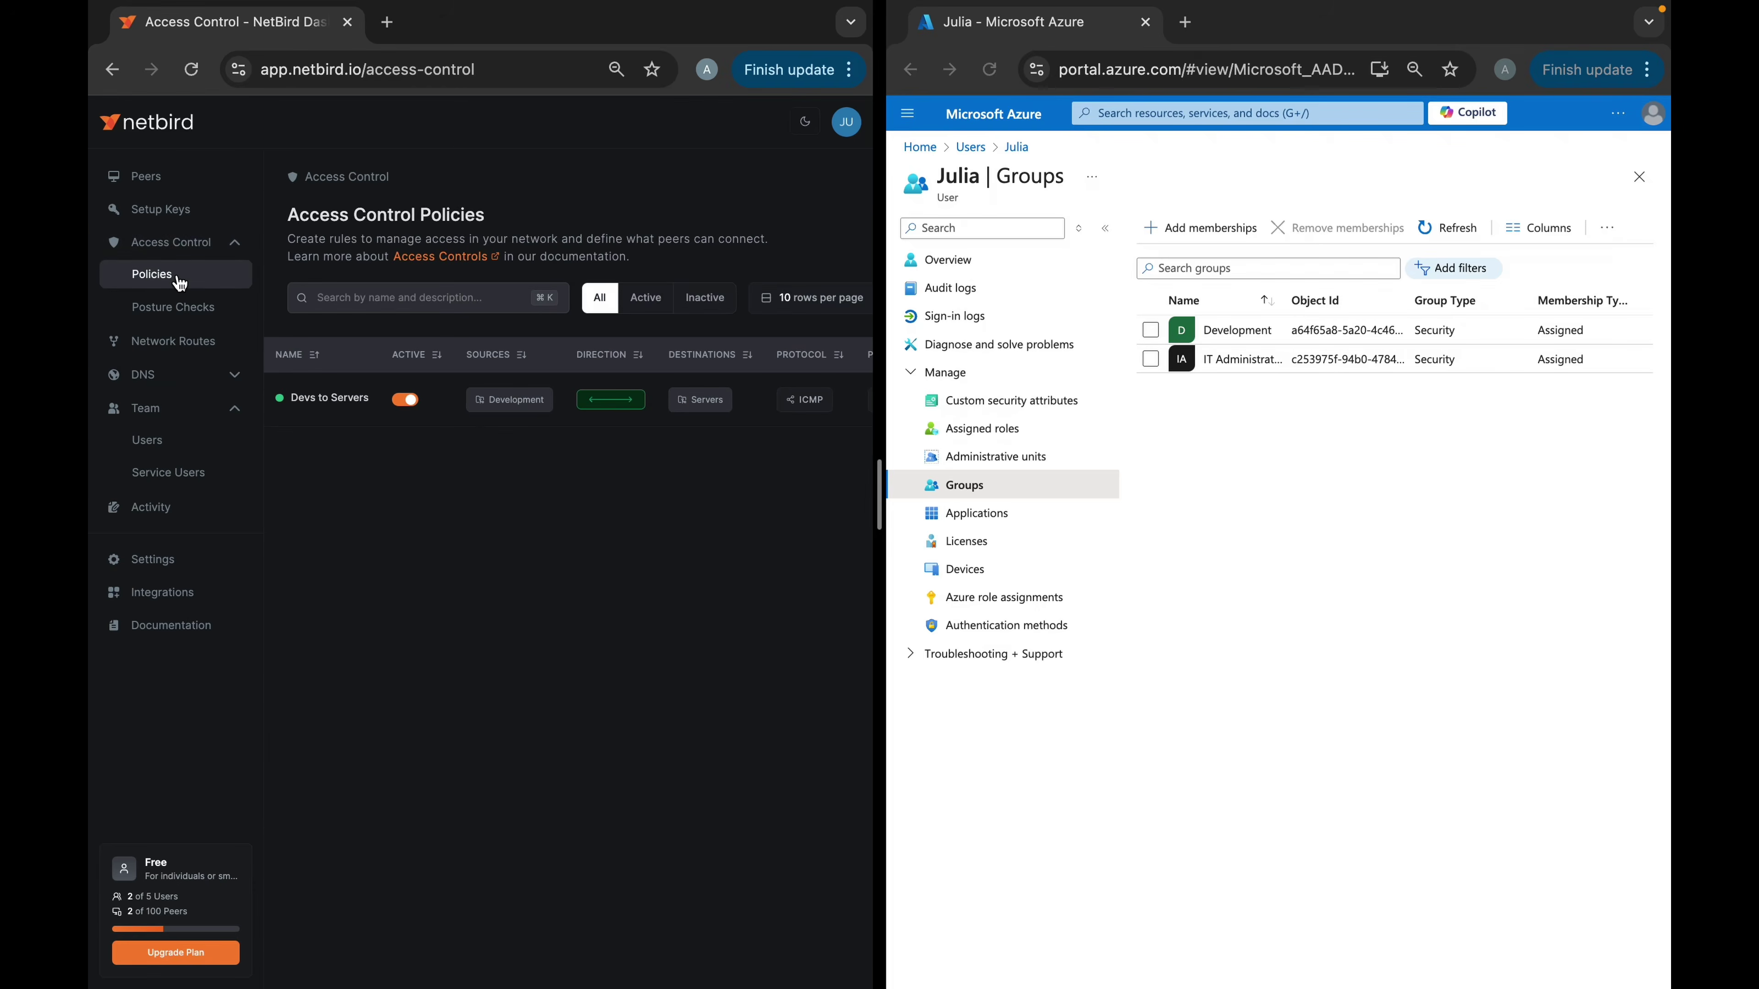
mouse_move(526, 426)
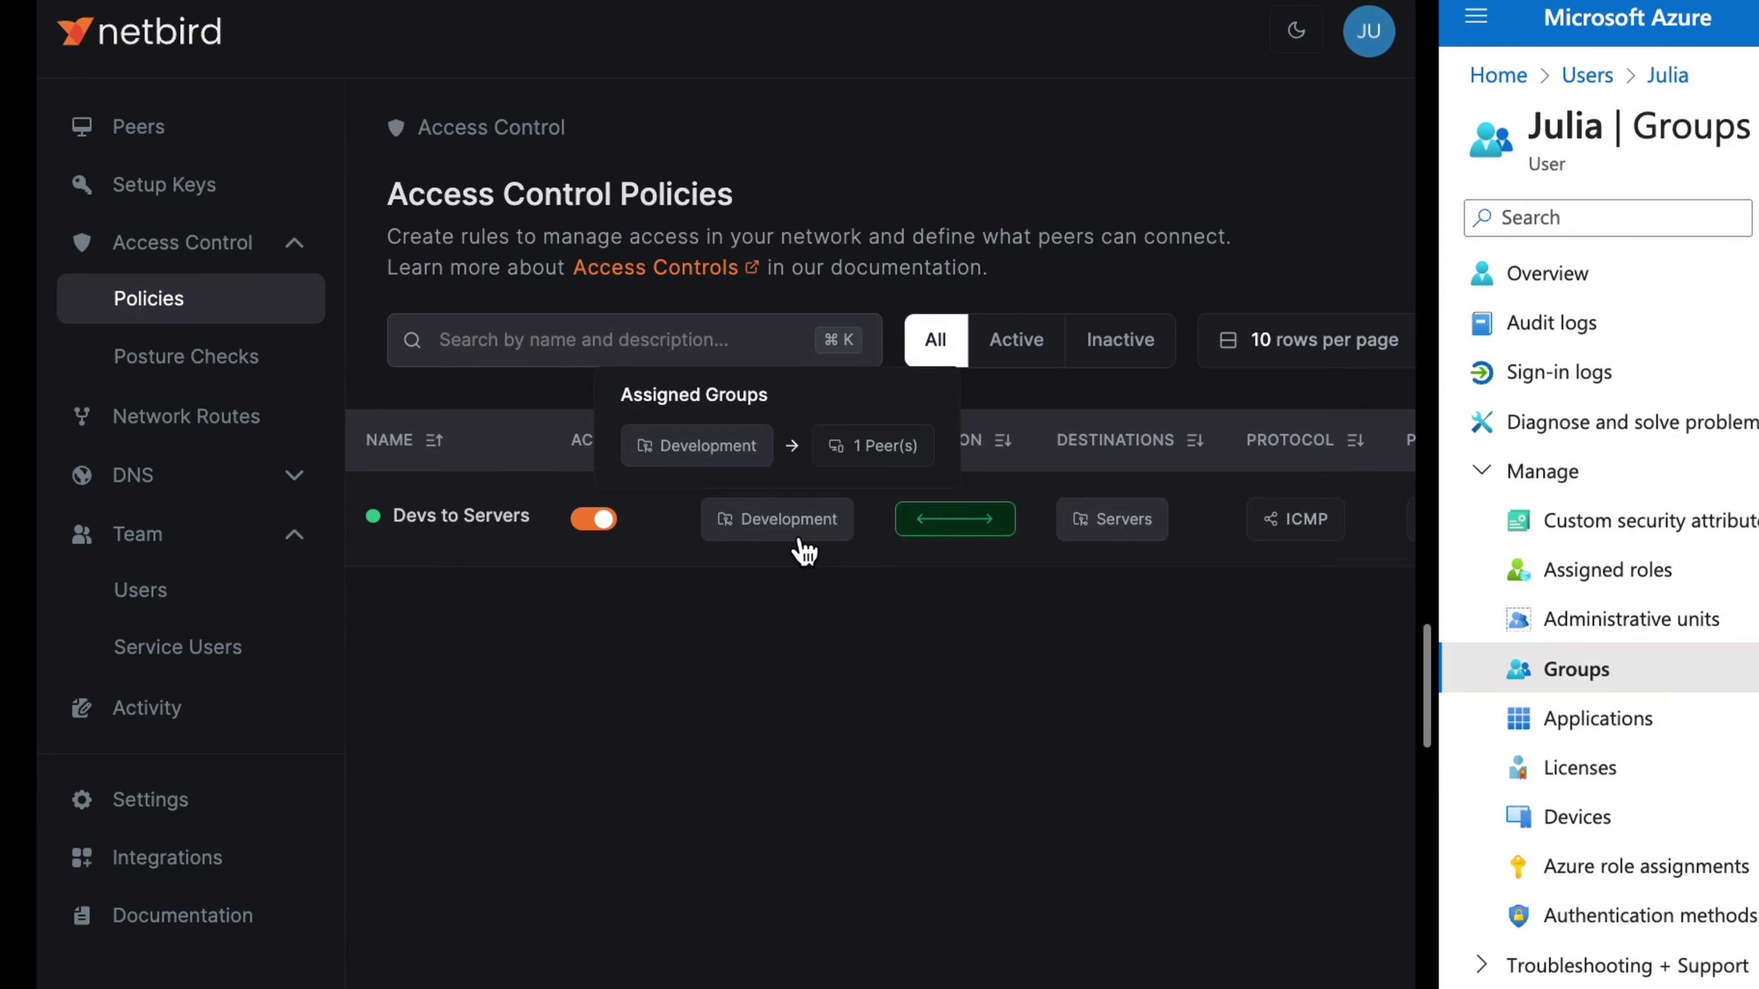
mouse_move(1102, 554)
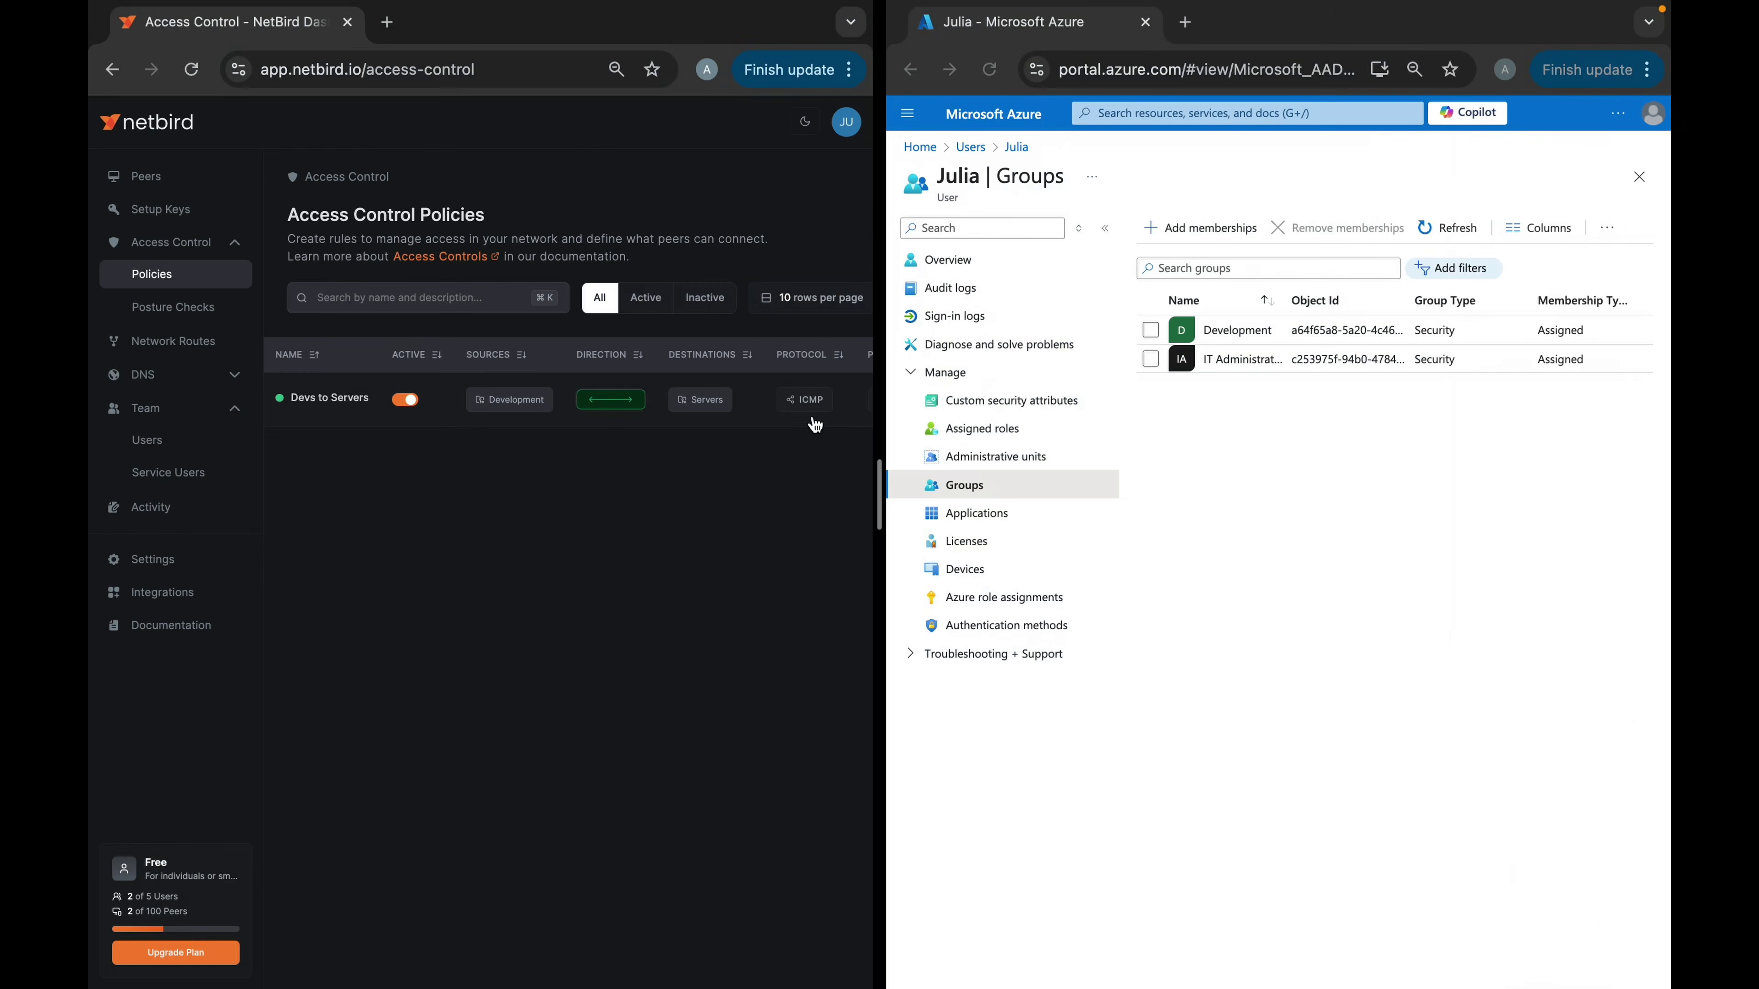
Step: View NetBird's peers, switch to Terminal, and ping server.netbird.cloud
left_click(159, 182)
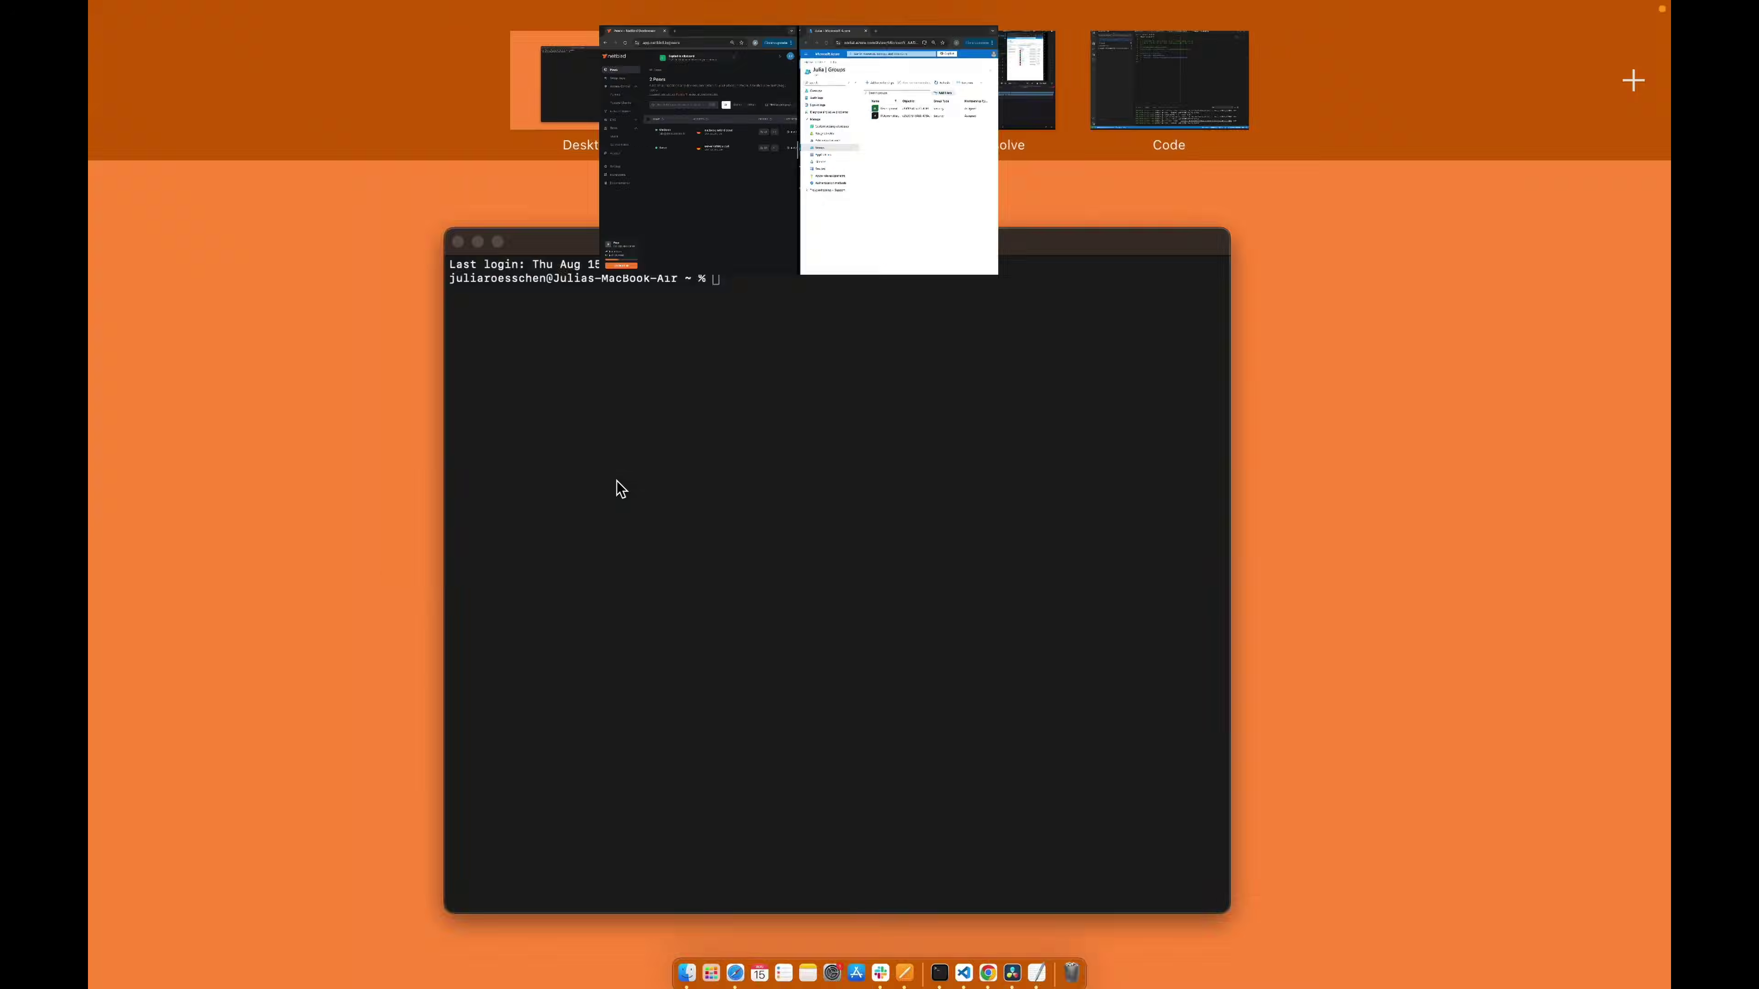
left_click(616, 487)
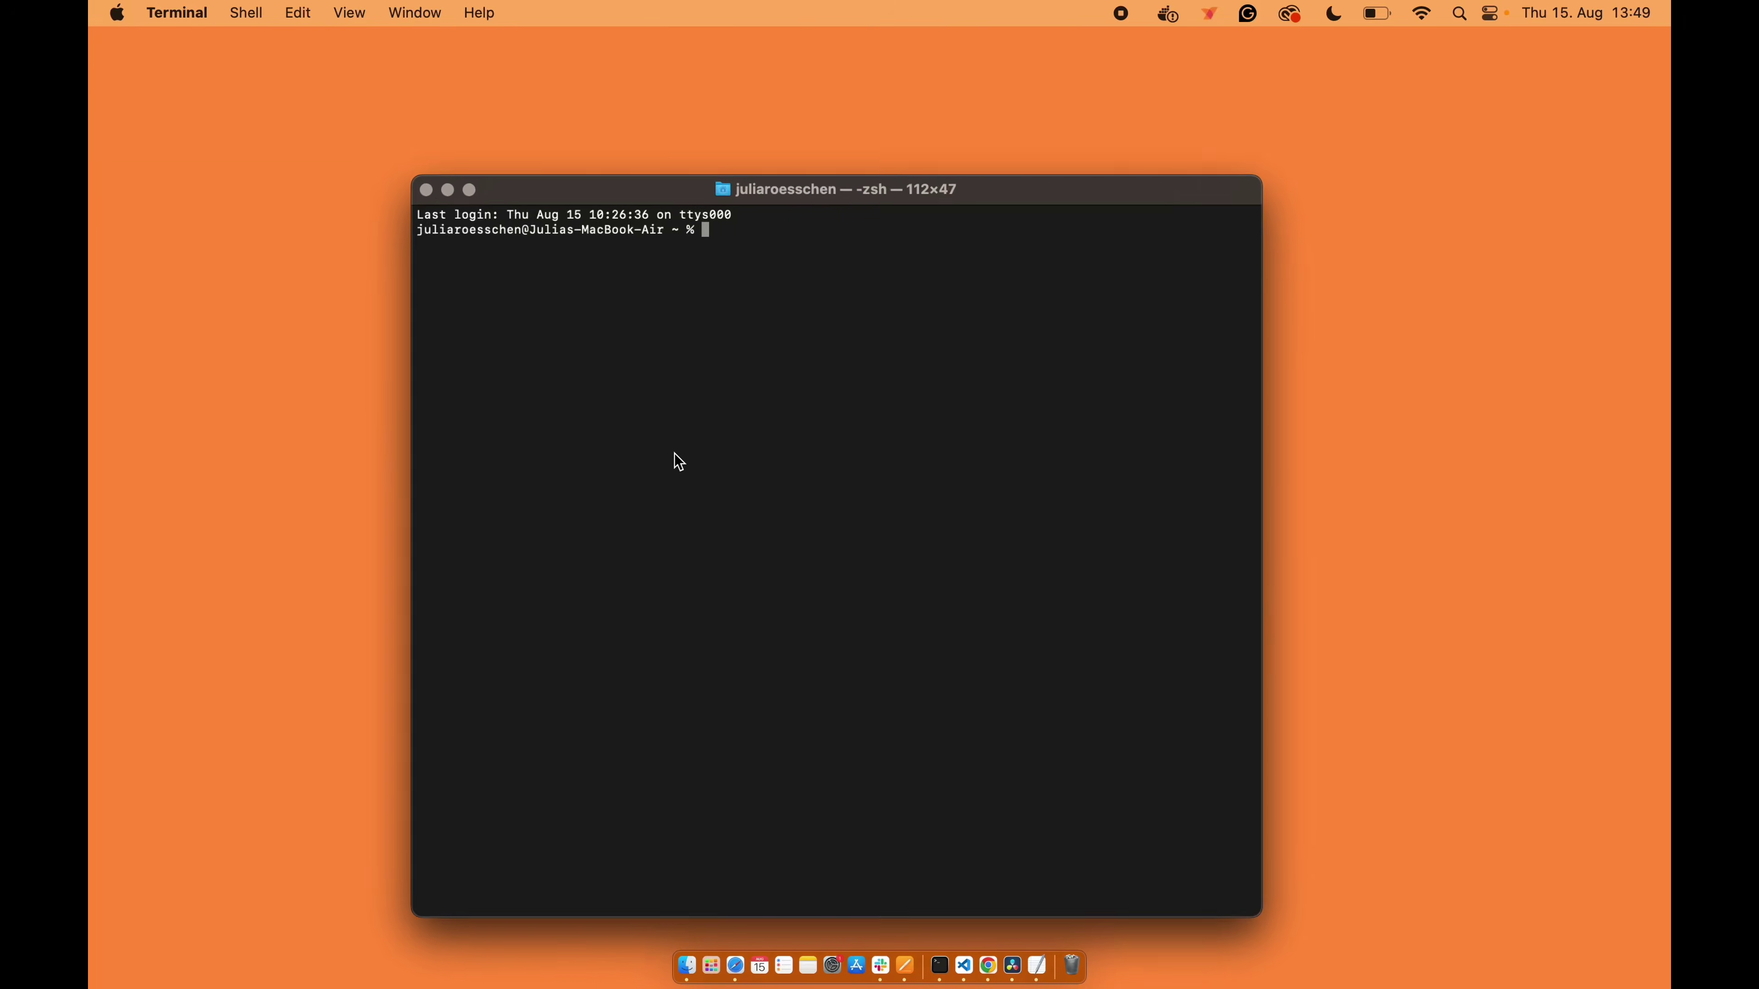
type("ping")
type("server.netbird.cloud")
key("Return")
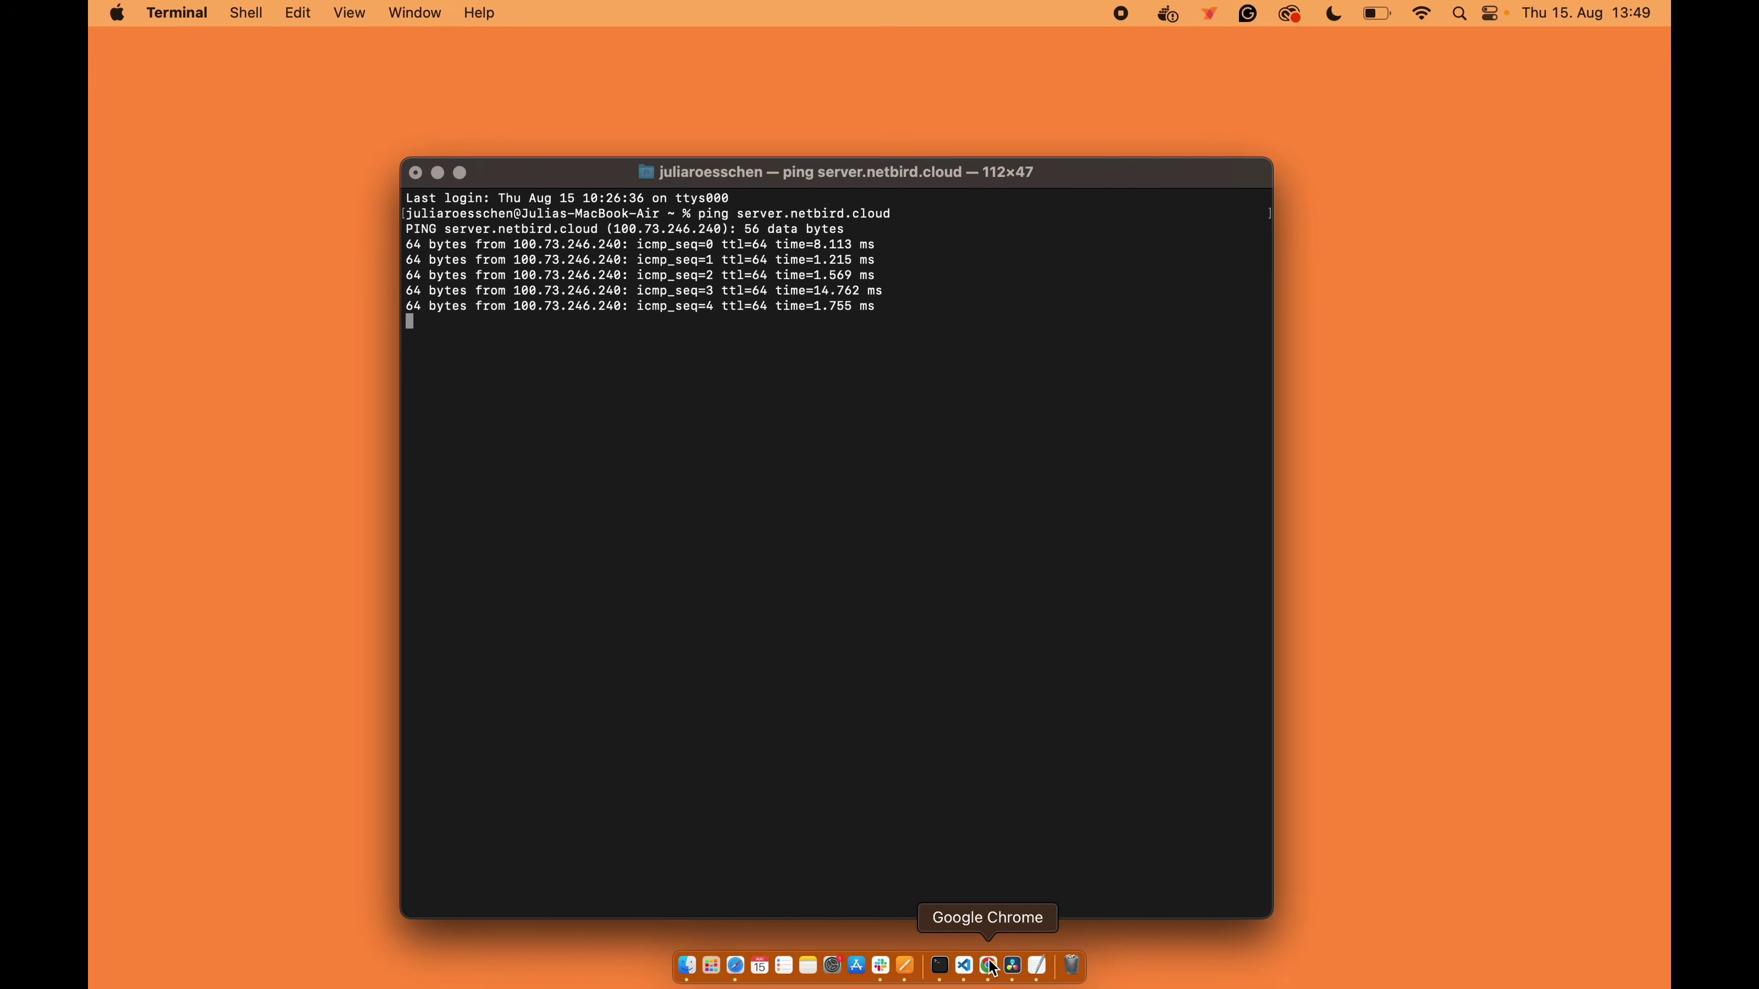
Step: Switch back to Chrome, remove the owner's Azure user from the Development group, and synchronize the Entra ID integration in NetBird
left_click(990, 965)
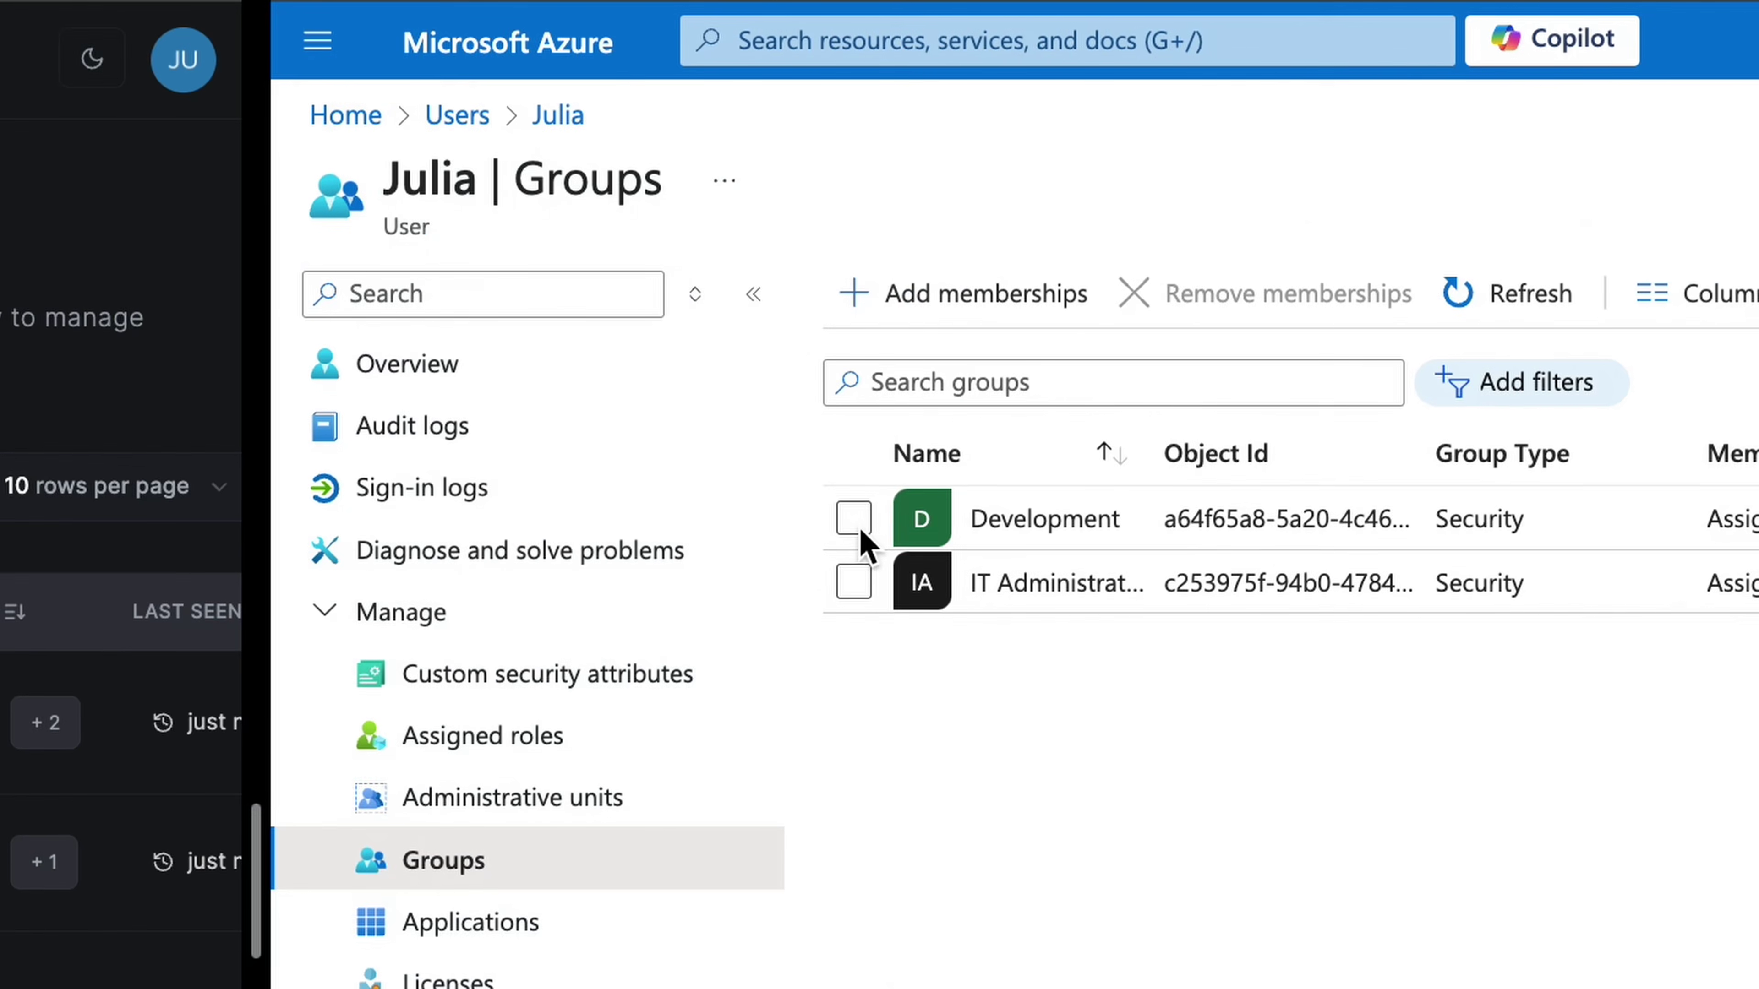
left_click(1152, 331)
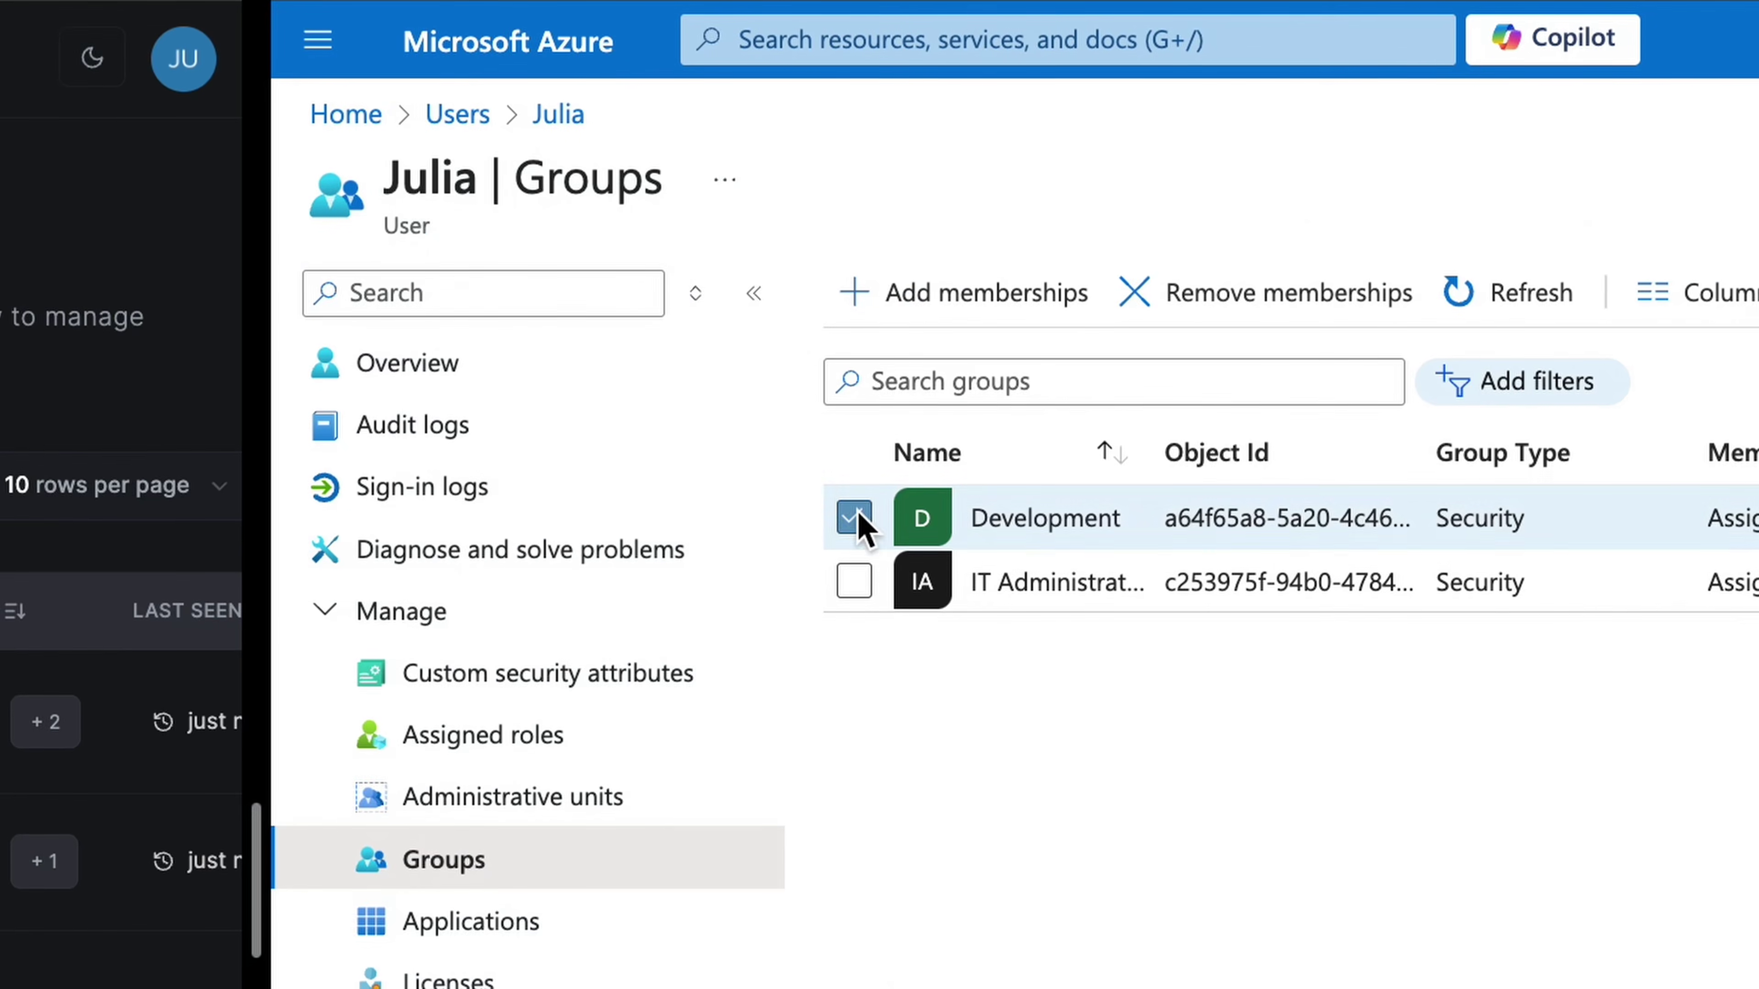
left_click(1146, 297)
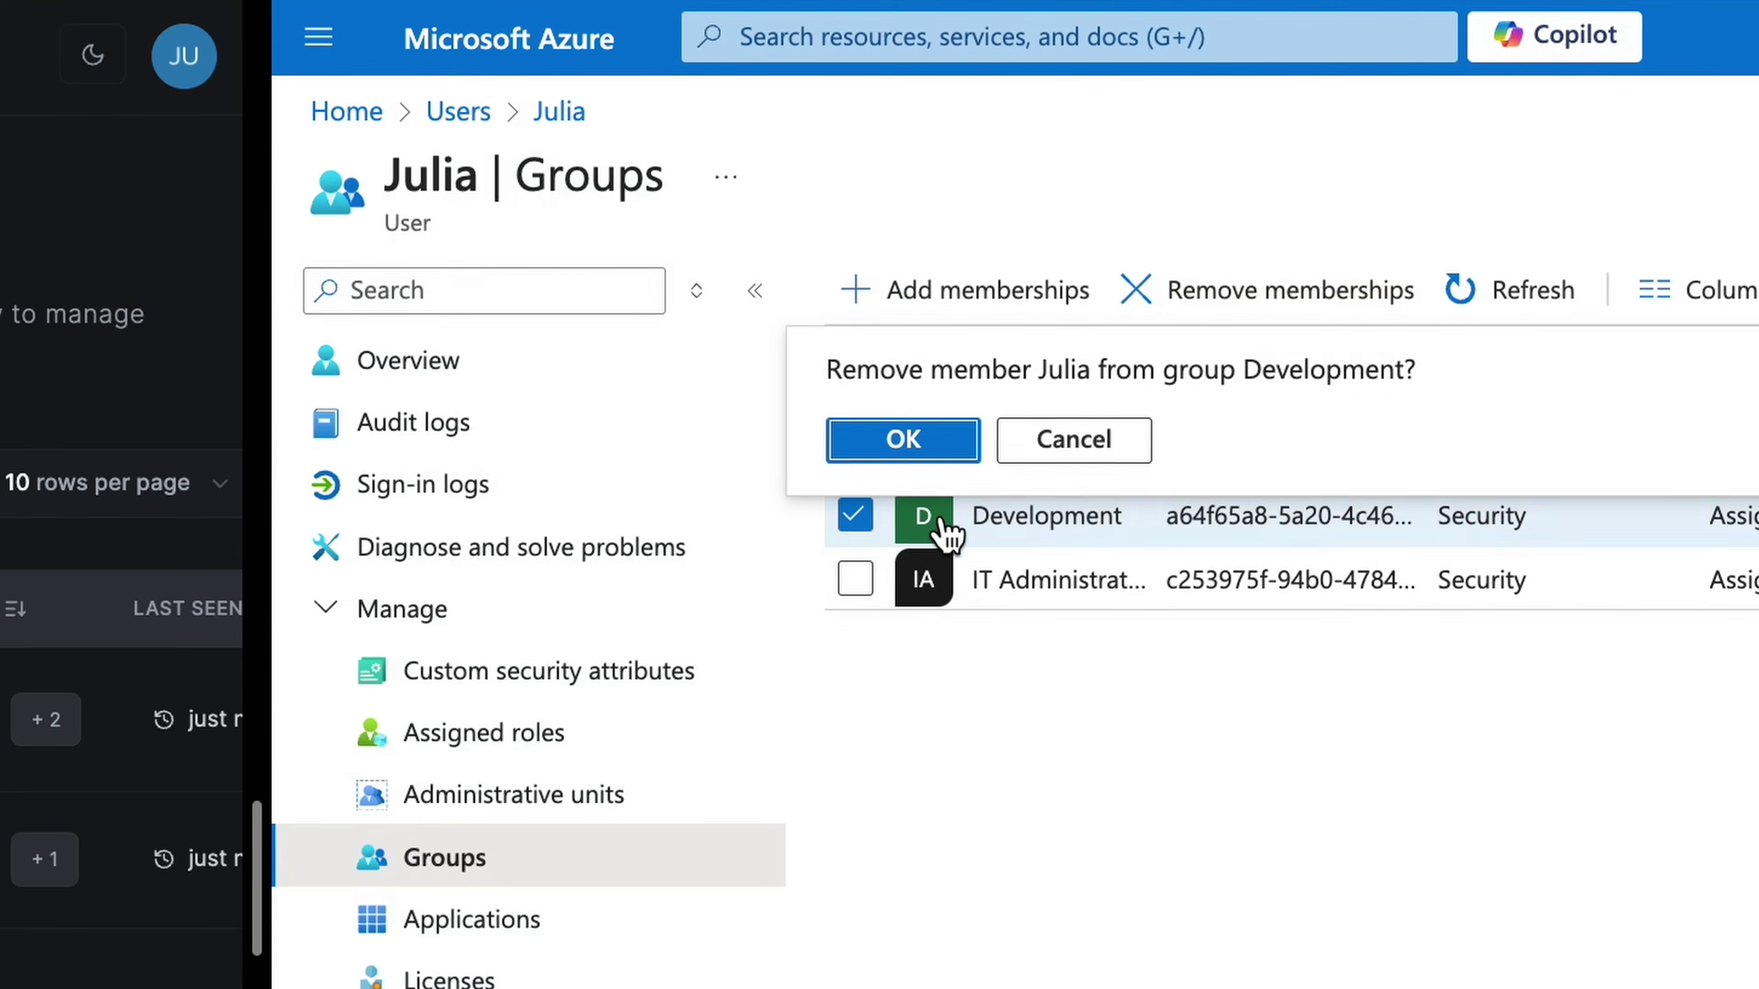
left_click(930, 454)
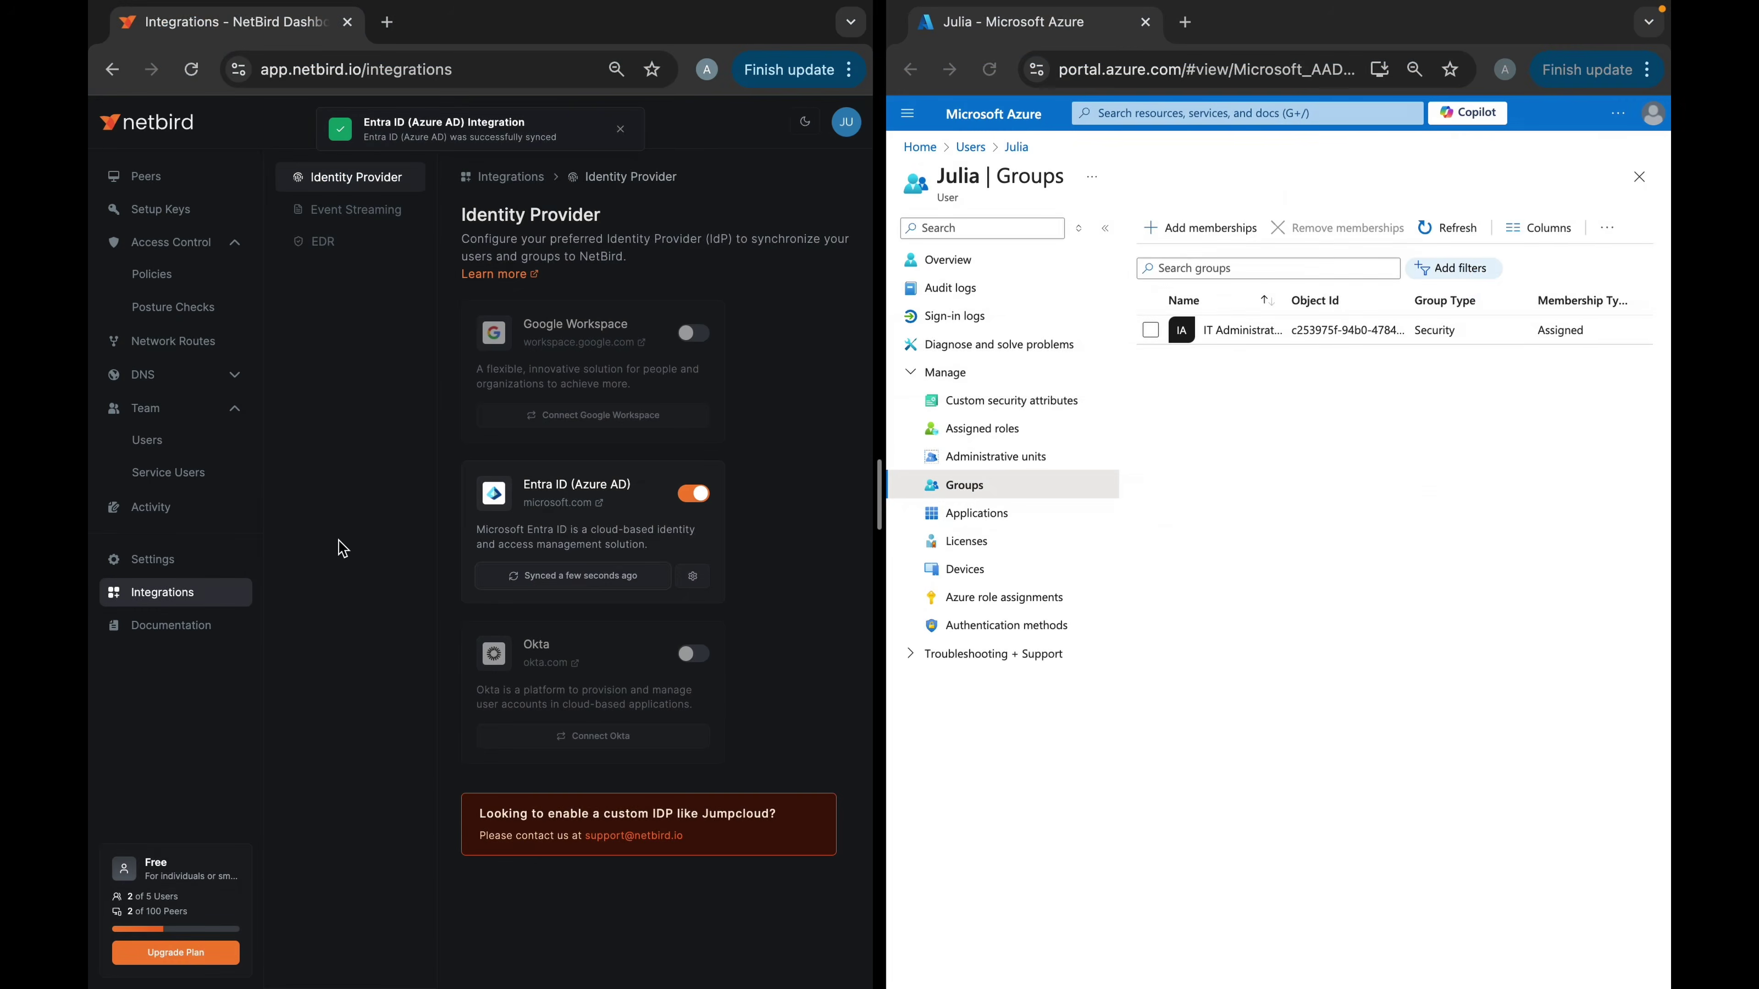
Step: Check the owner's assigned groups in NetBird's Users list and the running ping in Terminal, ending back in Chrome
left_click(175, 450)
mouse_move(673, 497)
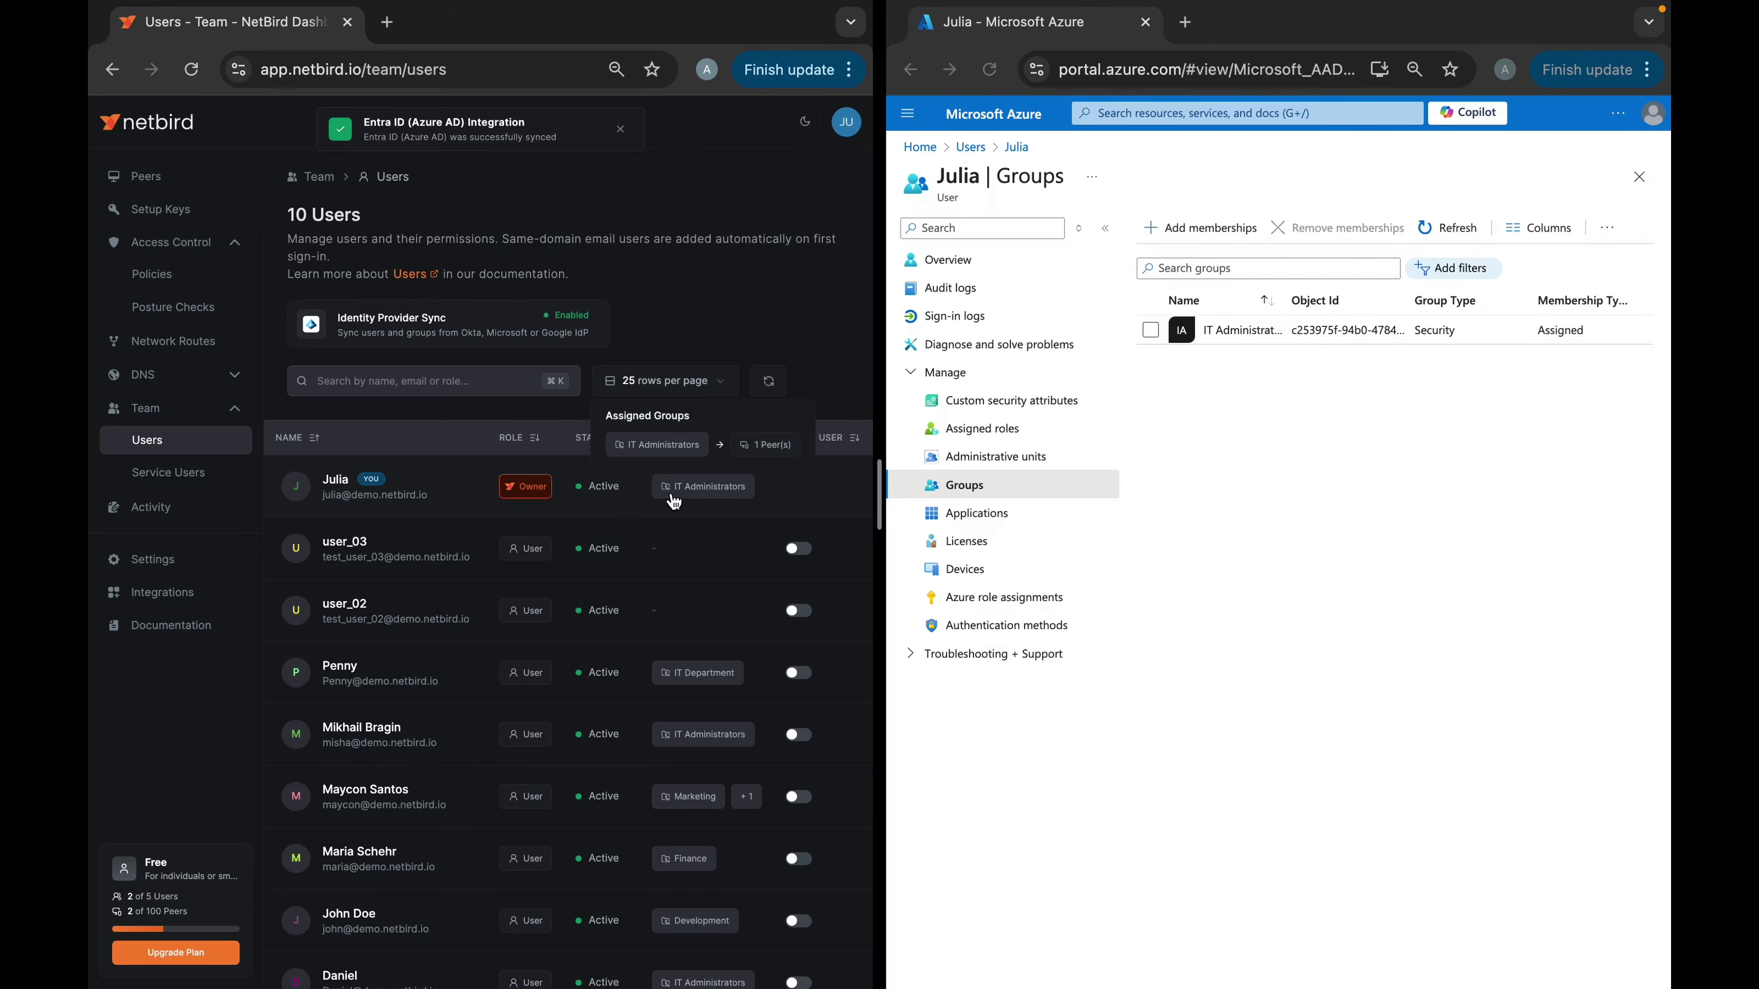
key("ctrl+Up")
left_click(671, 493)
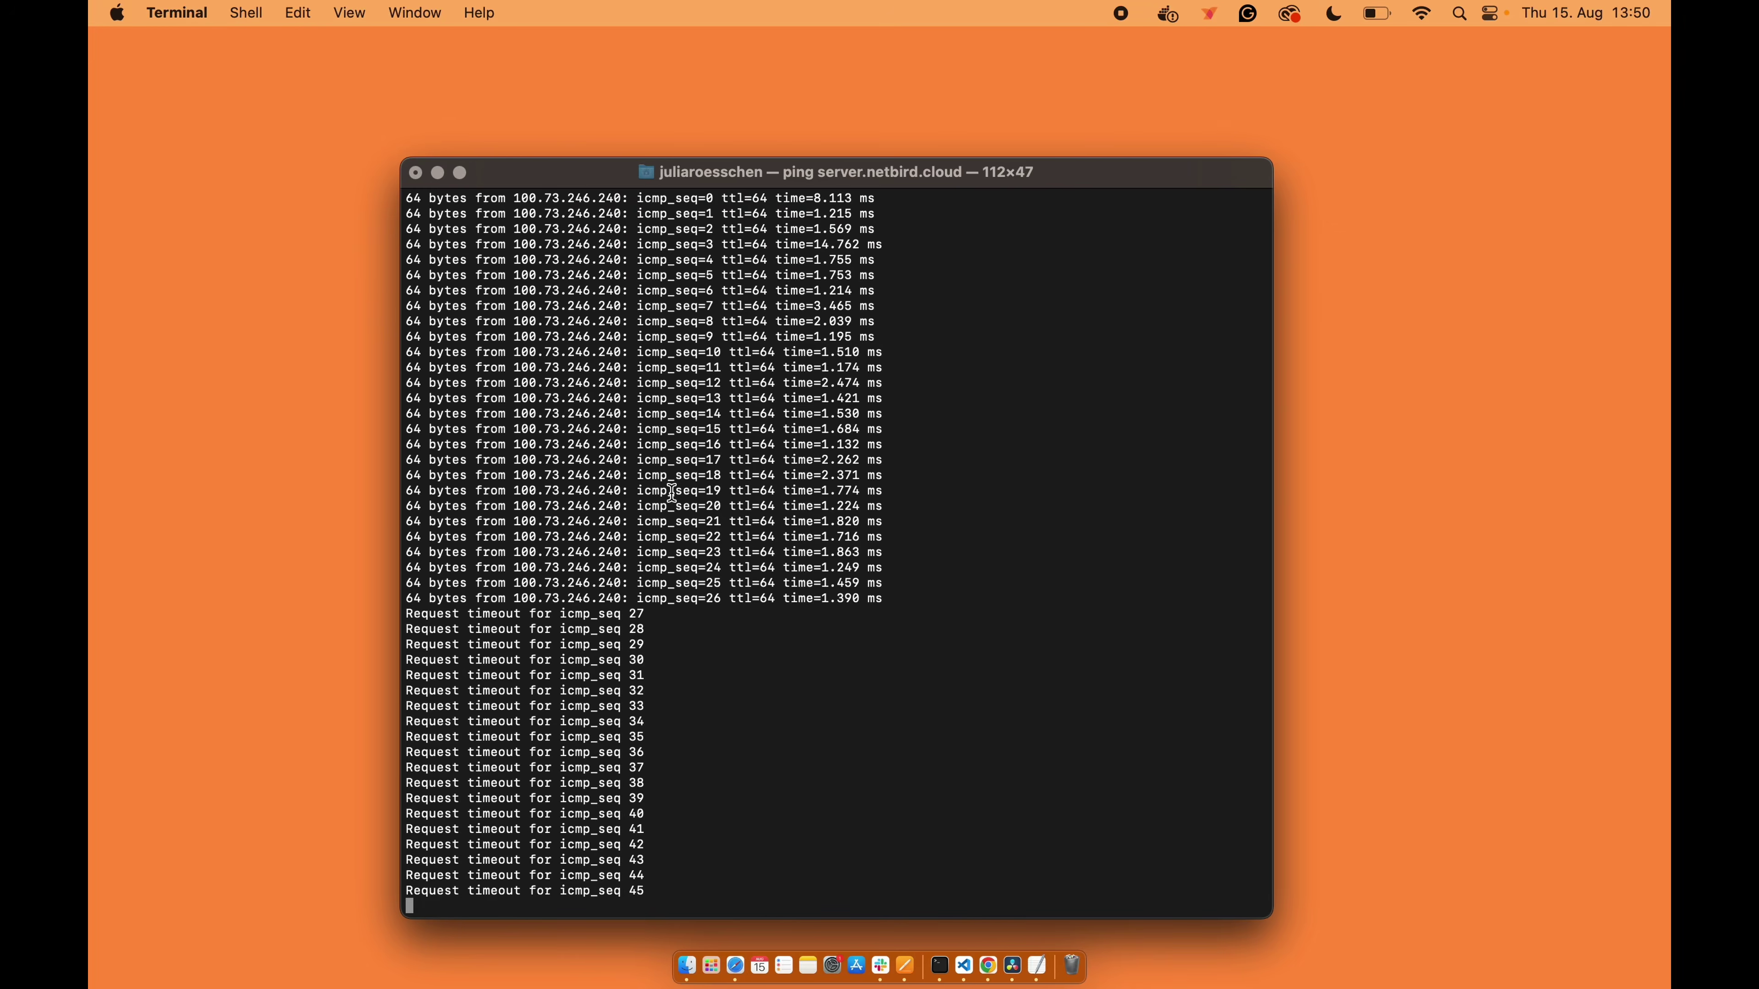
left_click(1003, 980)
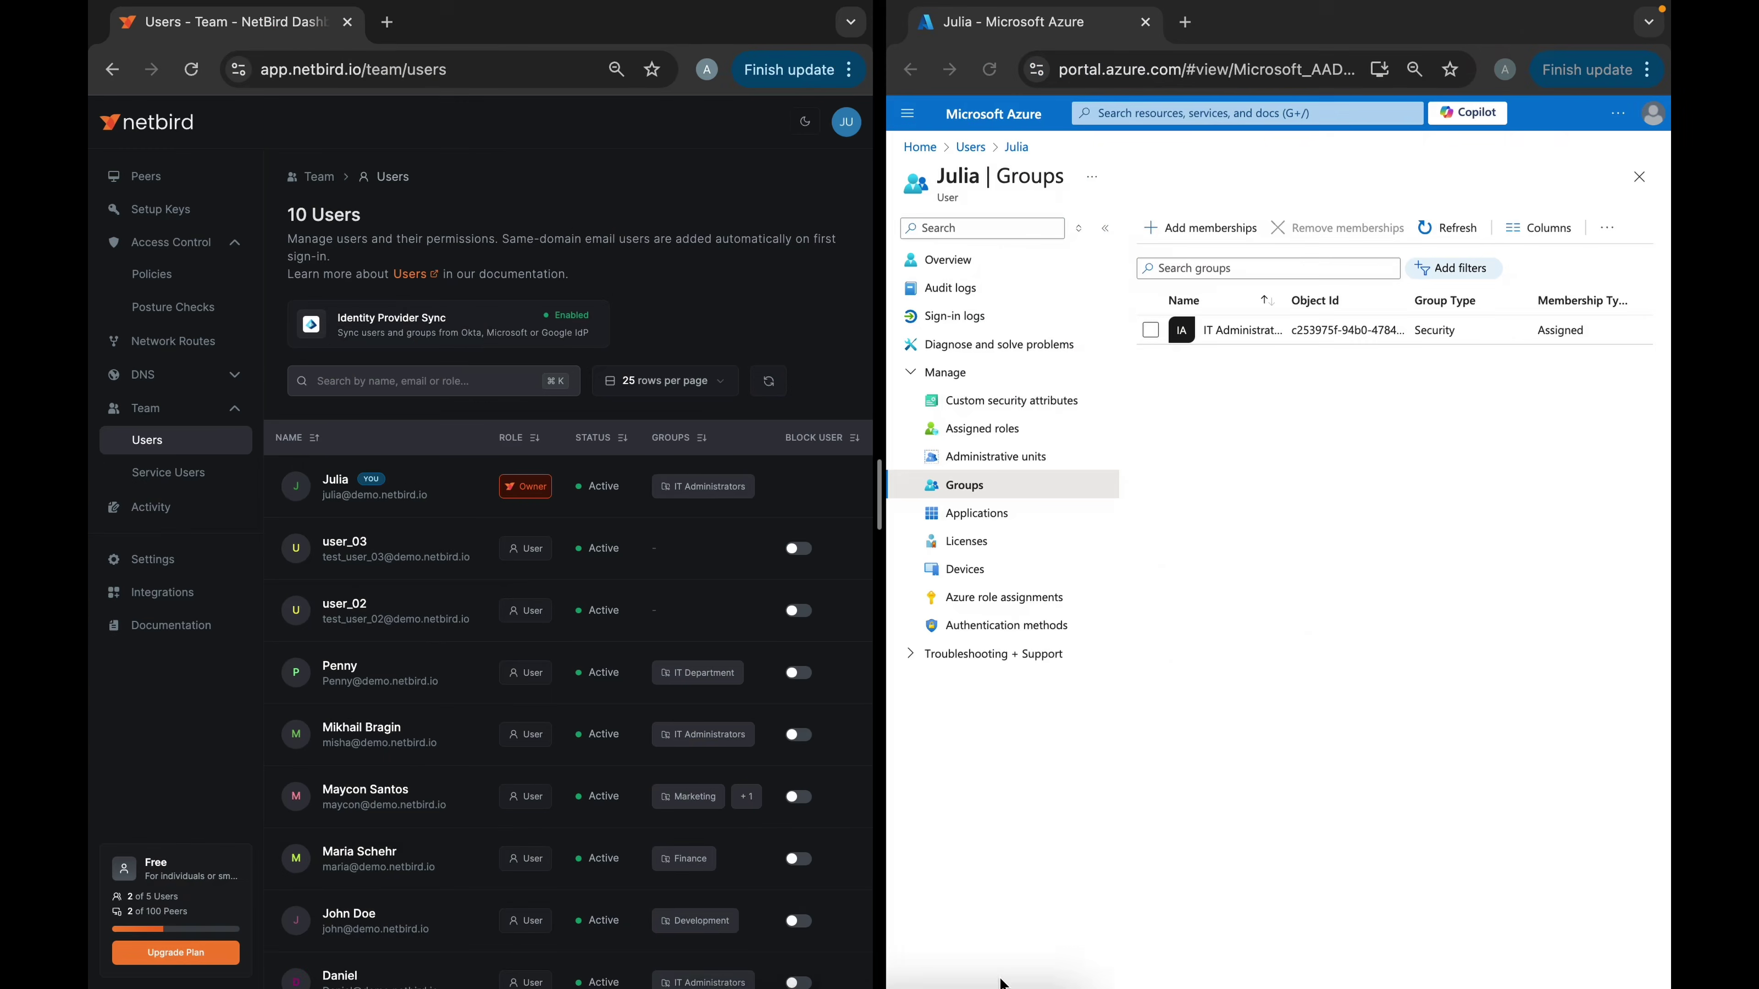